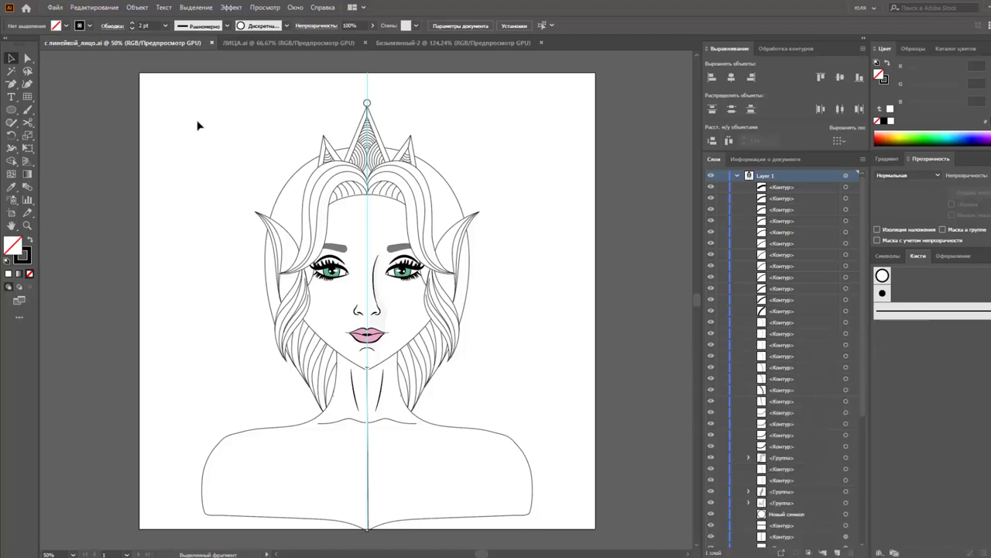
Review the four-face and elf face drawings, then switch to the blank Безымянный-2 document
click(249, 44)
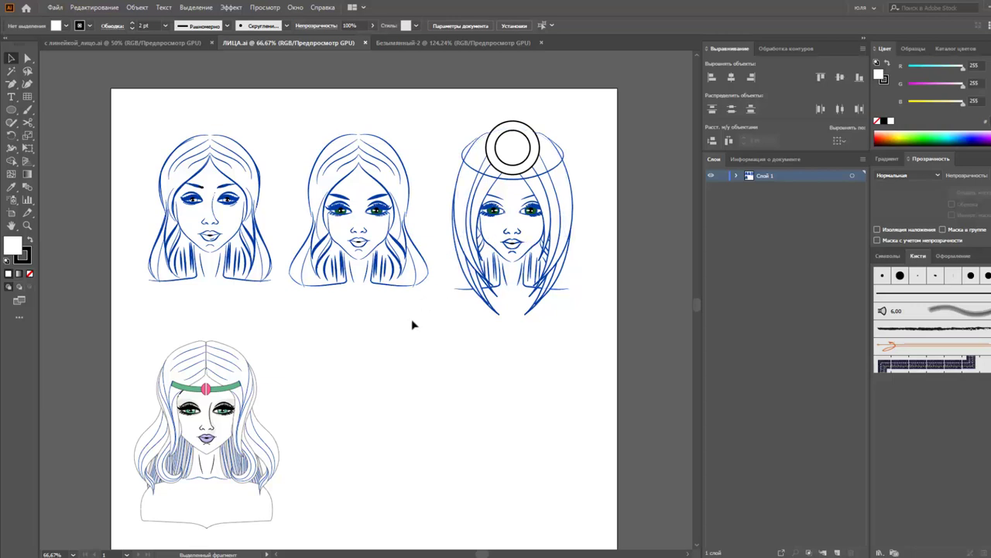
click(83, 44)
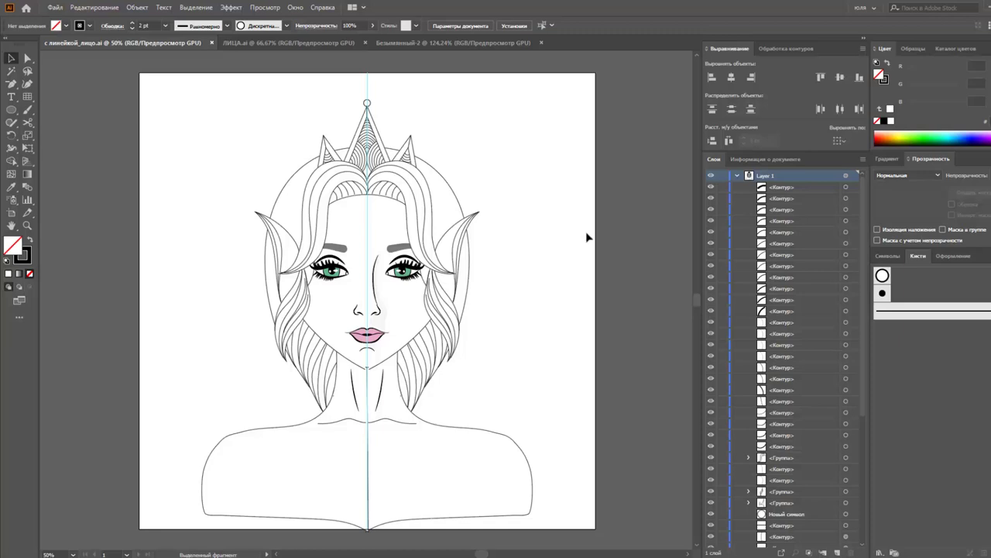
click(438, 43)
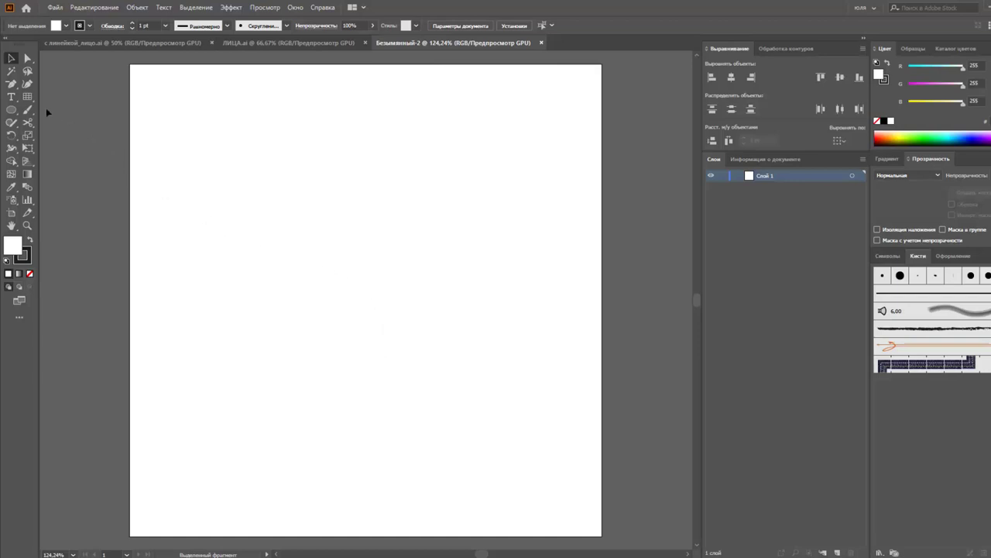
Configure the Rectangular Grid tool with 6 horizontal and 10 vertical dividers
click(27, 99)
double_click(31, 97)
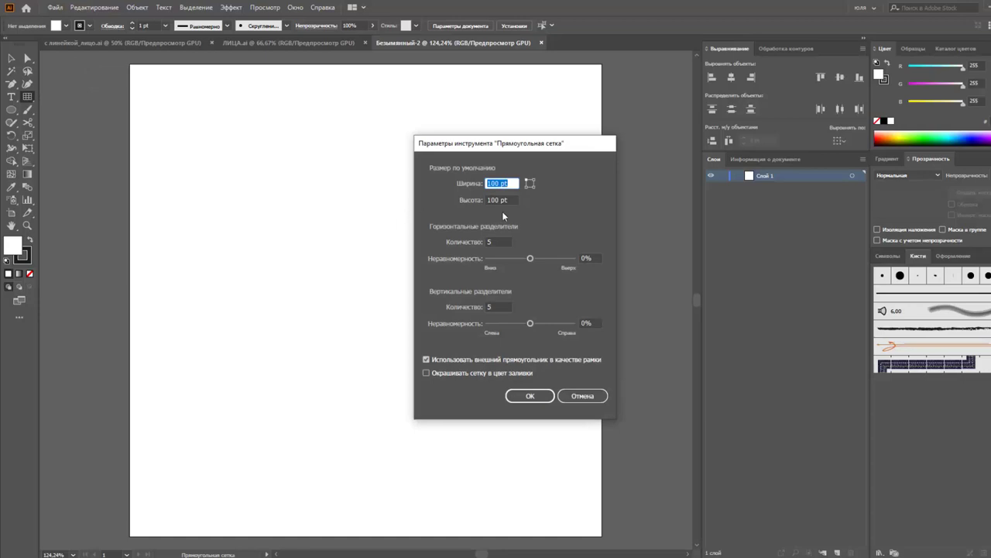
click(490, 242)
text(10)
click(497, 306)
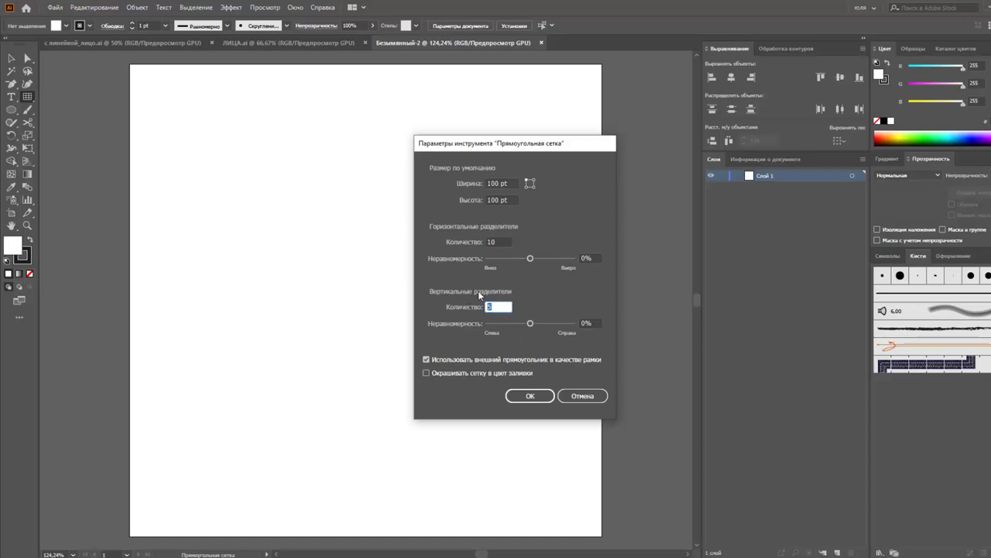
click(489, 242)
text(6)
click(496, 307)
click(536, 395)
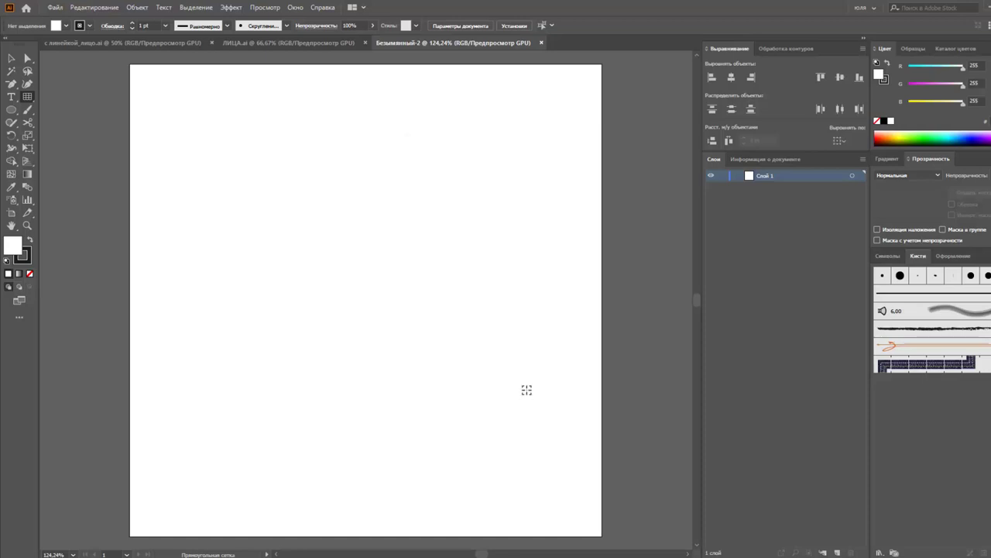
Drag out a rectangular grid on the page, then turn it upright and narrow it
mouse_move(218, 152)
mouse_down()
mouse_move(417, 378)
mouse_move(567, 492)
mouse_move(558, 482)
mouse_up()
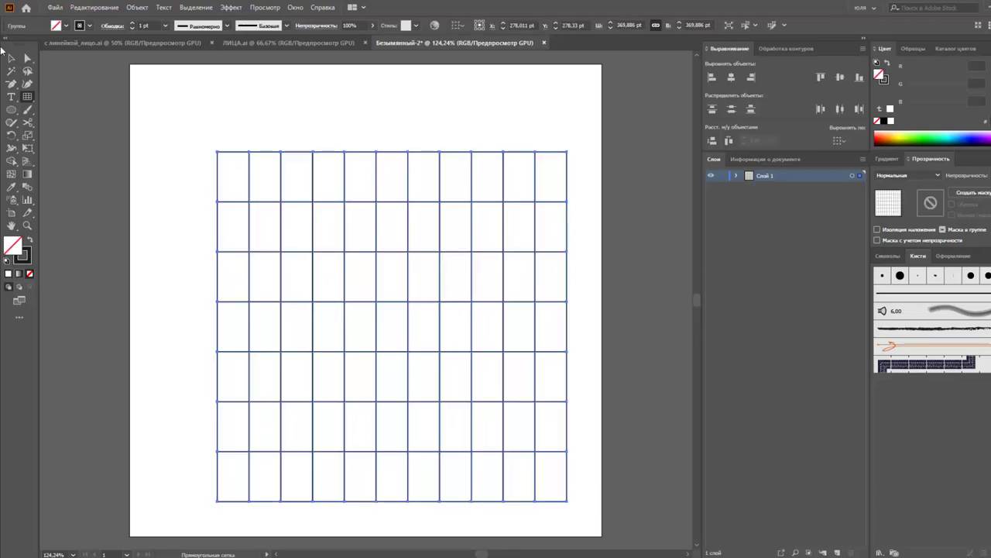
key(v)
mouse_move(569, 147)
mouse_down()
mouse_move(571, 361)
mouse_move(573, 346)
mouse_move(422, 328)
mouse_move(430, 328)
mouse_up()
click(393, 259)
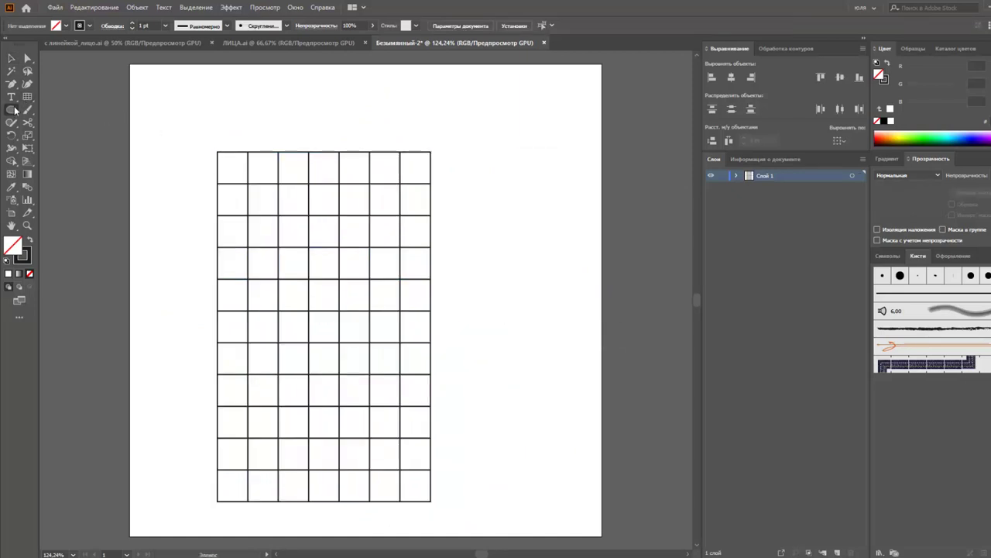
Draw a small square at the grid's top-left and make it smaller
drag(12, 109, 47, 106)
drag(152, 92, 243, 169)
click(11, 59)
click(194, 117)
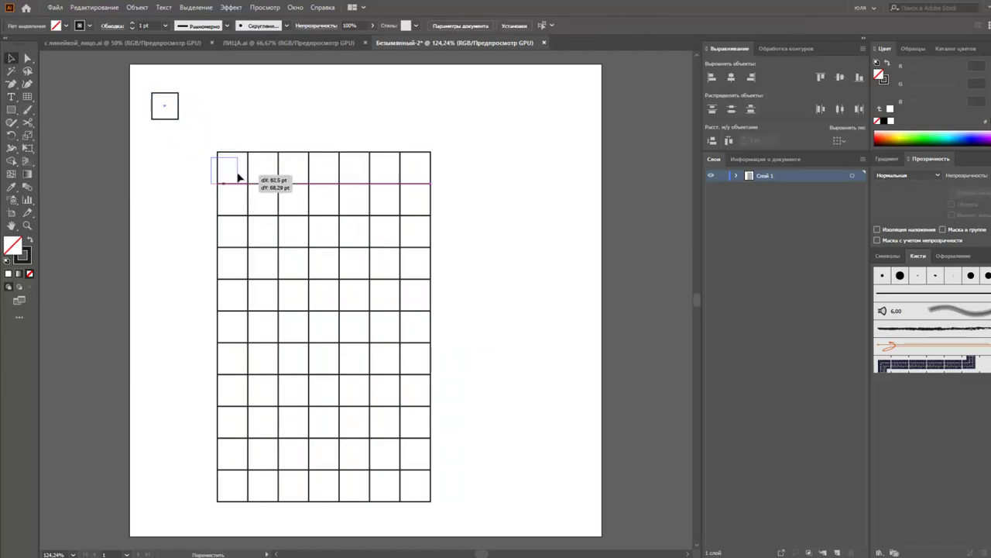
Scale the grid down from its corner and move it right, away from the square
click(430, 501)
drag(431, 500, 404, 449)
click(484, 422)
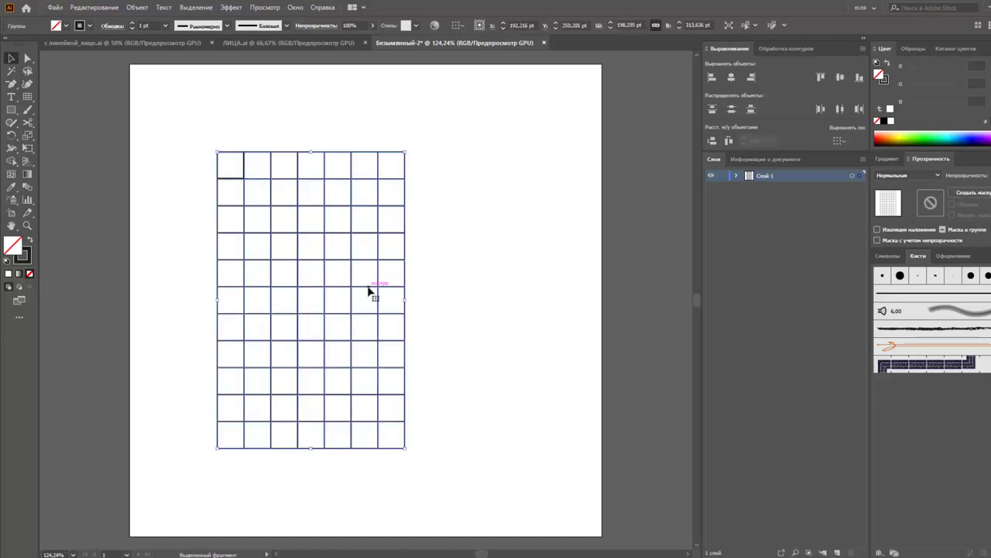
drag(367, 287, 431, 279)
Lower the grid's opacity in the control bar and check the faded result
click(373, 26)
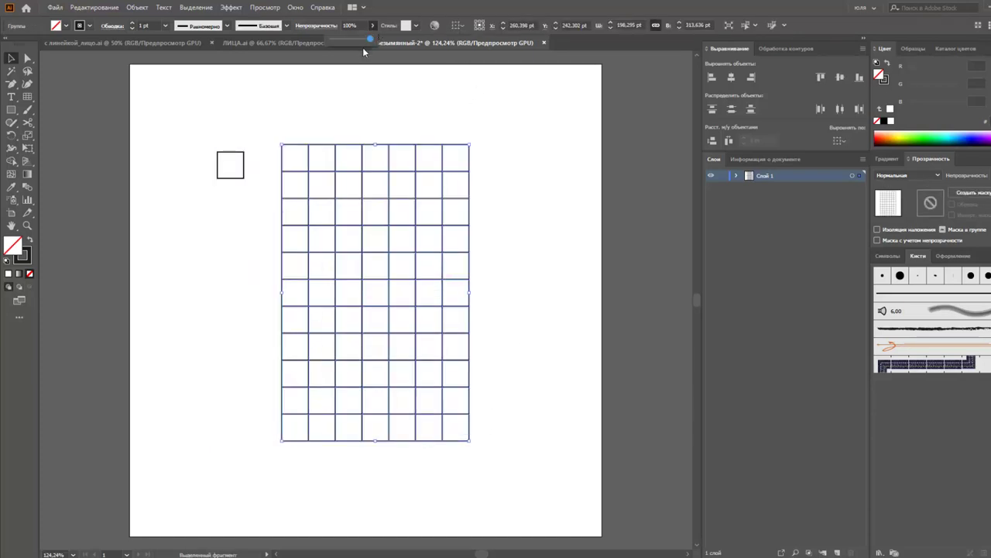
drag(365, 39, 338, 39)
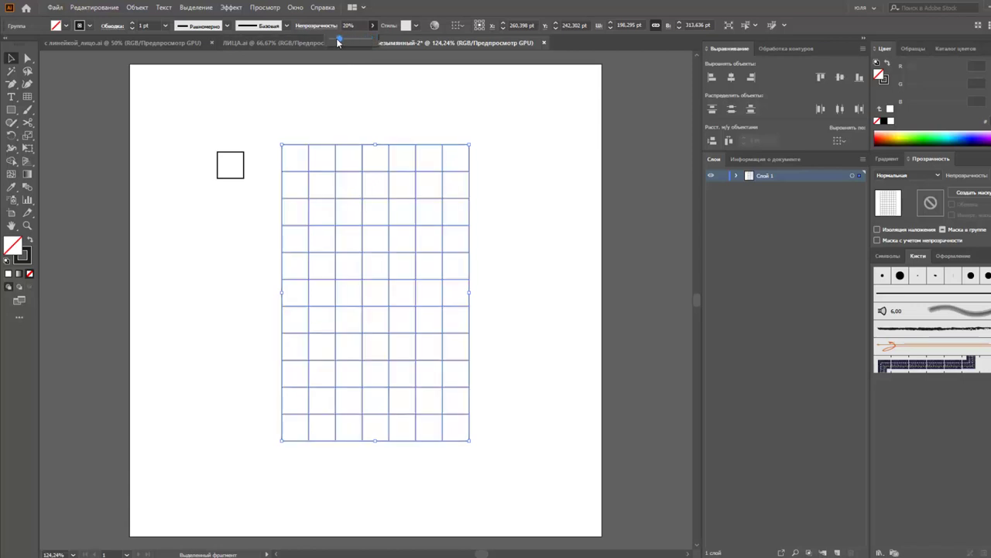
click(366, 74)
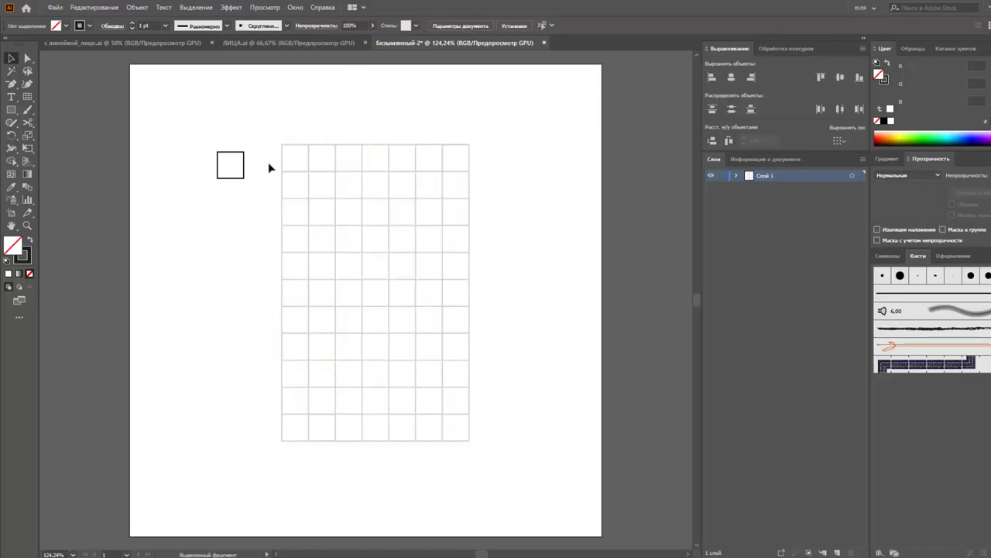
click(323, 153)
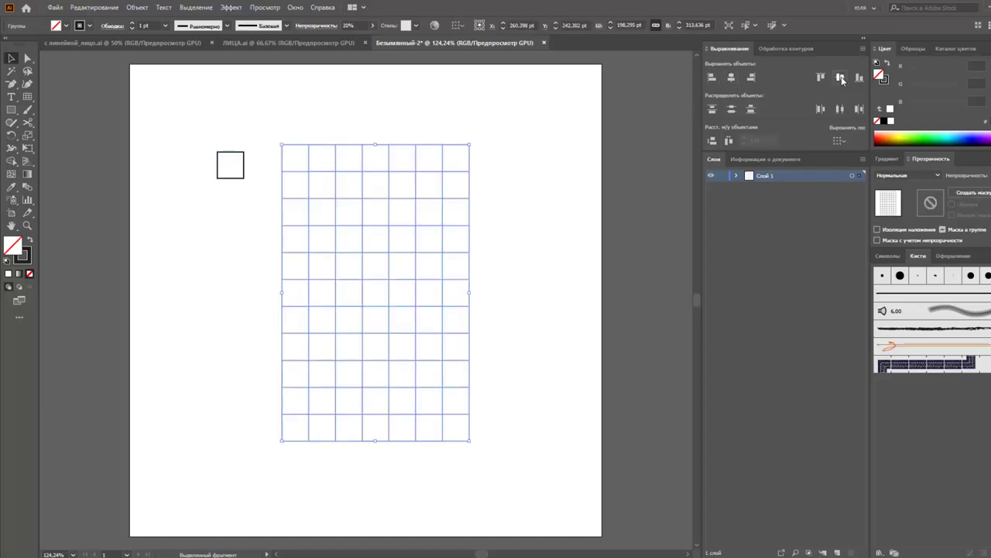
click(496, 163)
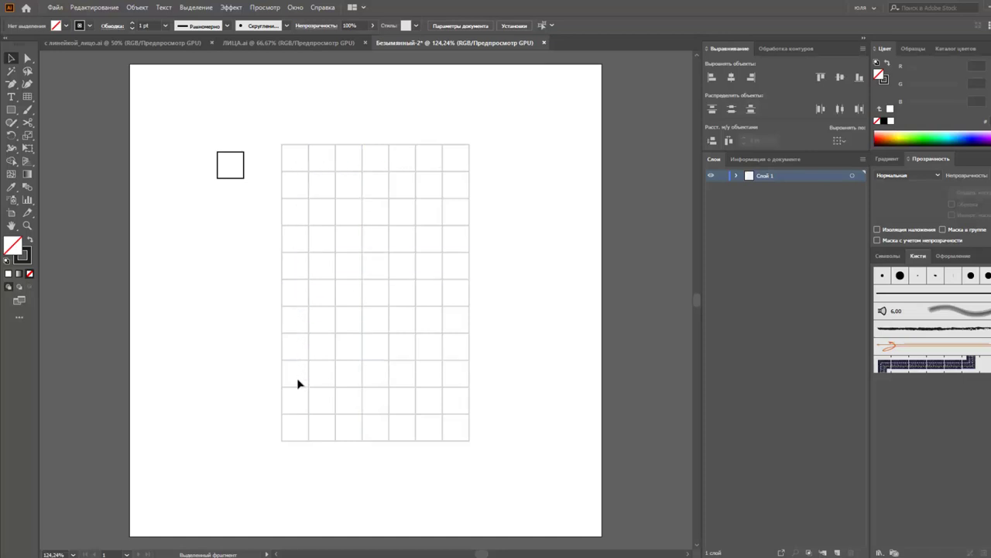
Erase the grid's left column and bottom row with the Eraser tool
click(298, 288)
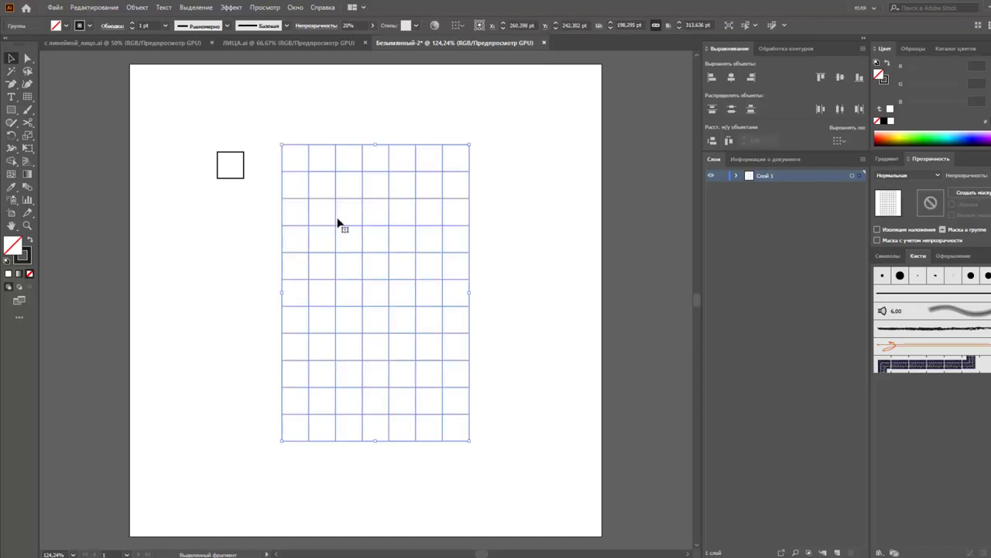
click(27, 122)
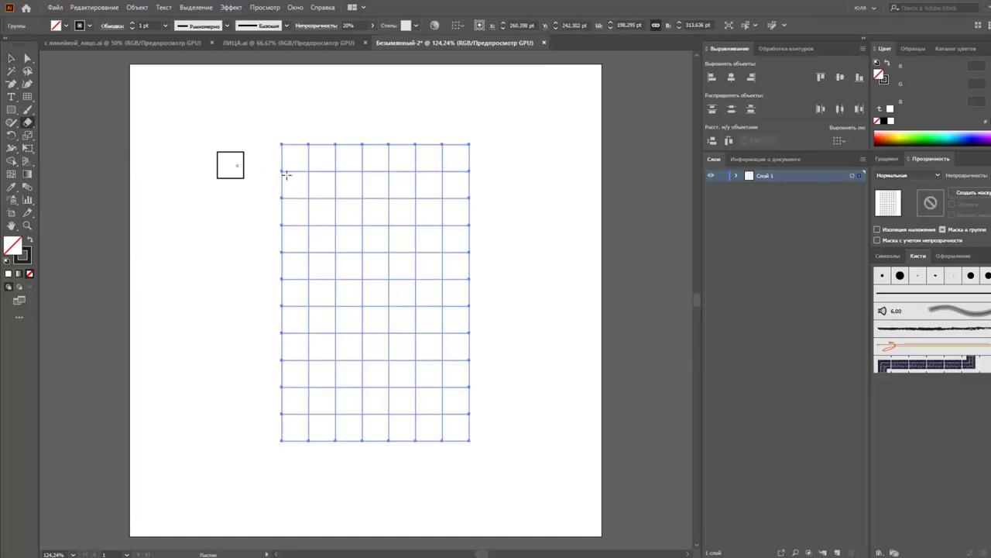
mouse_move(284, 288)
mouse_down()
mouse_move(308, 513)
mouse_move(531, 415)
mouse_up()
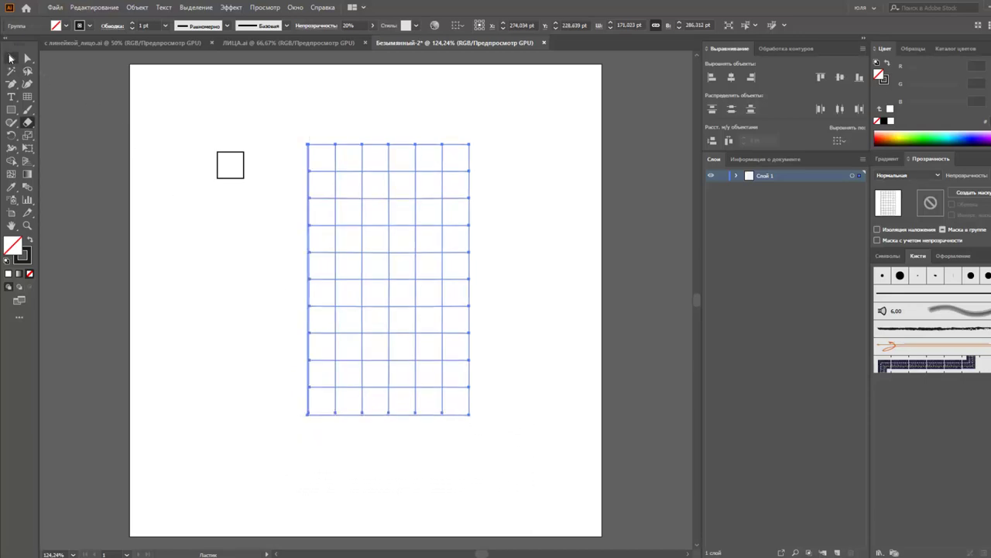
click(10, 59)
Set the trimmed grid's opacity to 14%
click(373, 144)
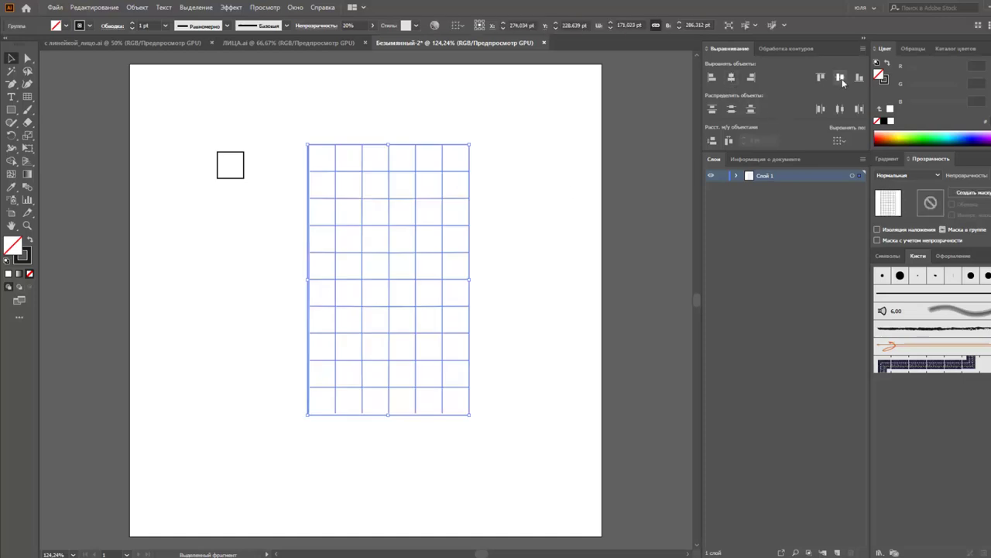
click(593, 184)
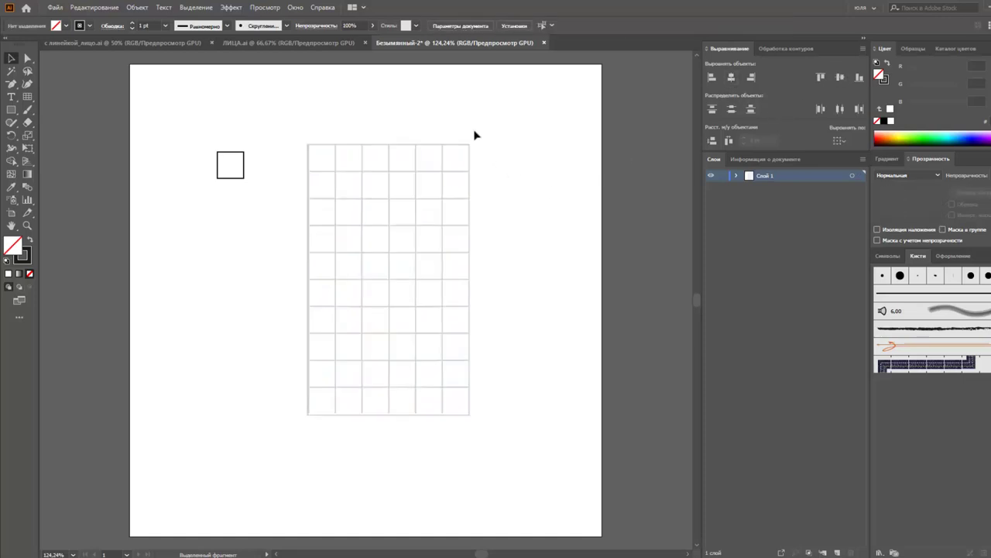
click(333, 145)
click(372, 25)
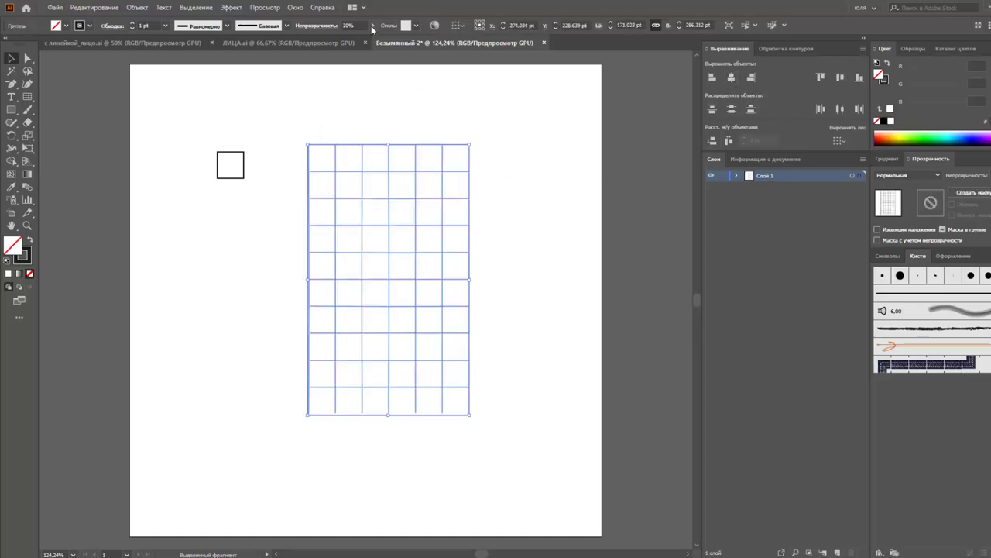
drag(336, 40, 334, 41)
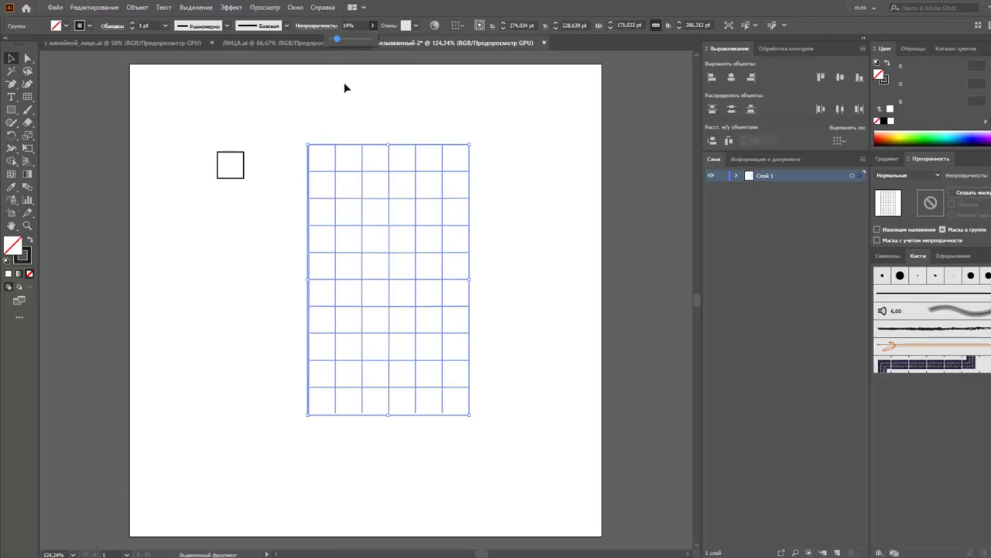
click(335, 130)
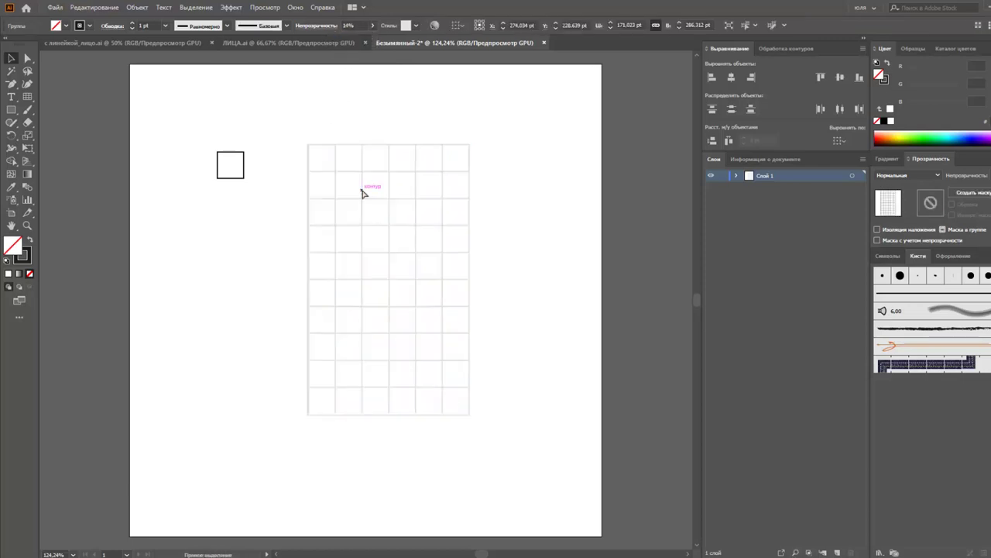
click(27, 96)
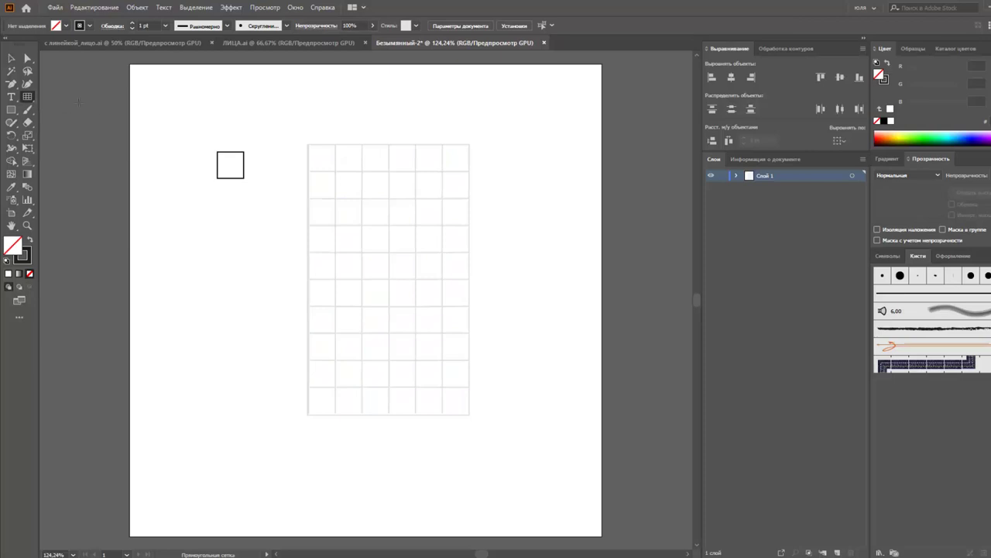
Draw a vertical centre line down through the grid
key(backslash)
drag(388, 135, 395, 428)
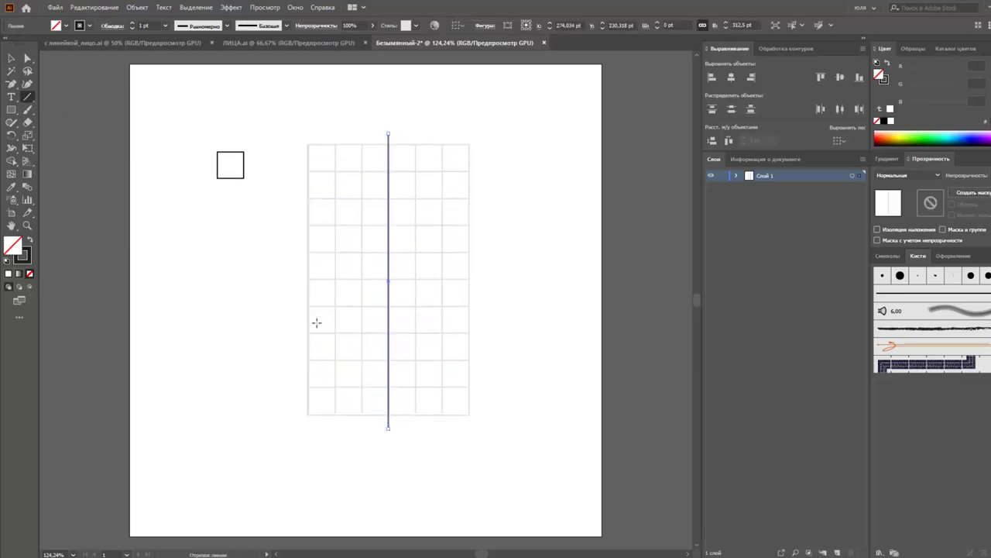
click(11, 58)
click(61, 115)
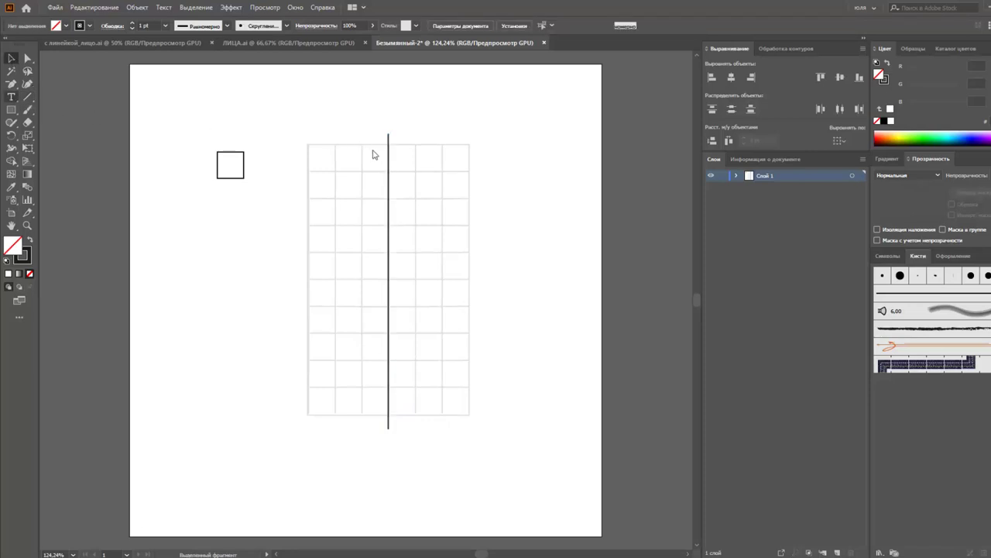
Type the digits 123456789, split them into separate characters, and stack them with 0 down the grid's right edge
key(t)
click(291, 117)
text(12)
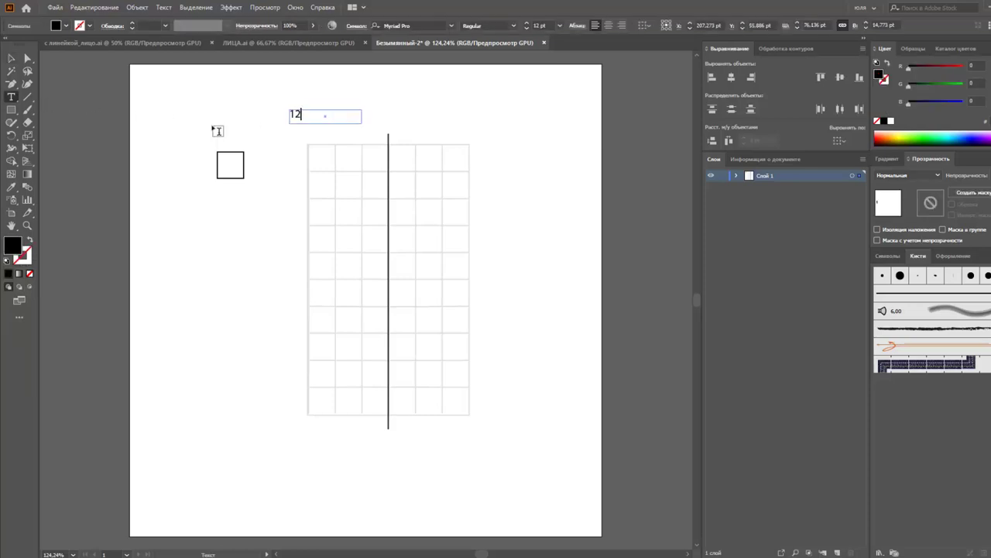
text(3456)
text(7890)
click(12, 58)
double_click(367, 116)
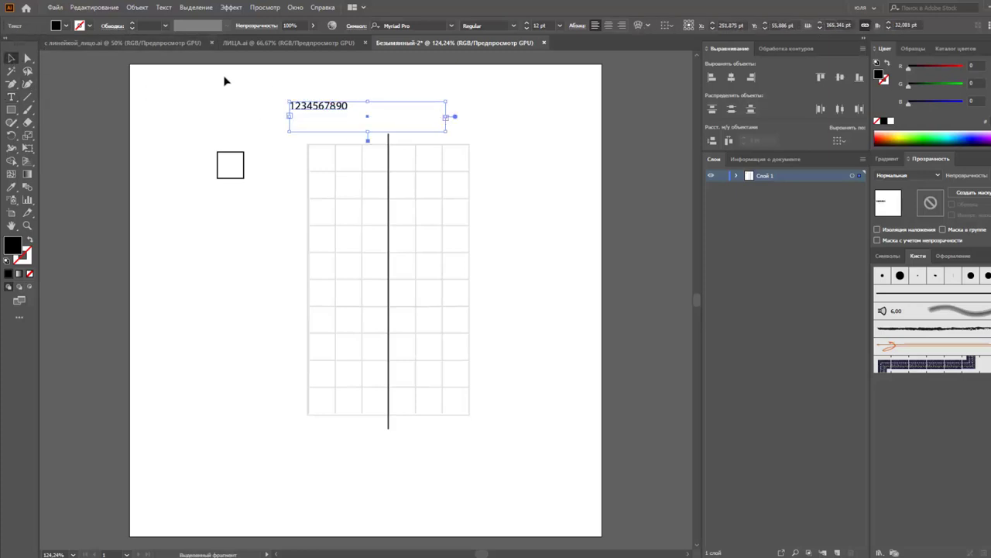
click(137, 7)
click(177, 132)
drag(241, 115, 478, 177)
drag(393, 113, 480, 416)
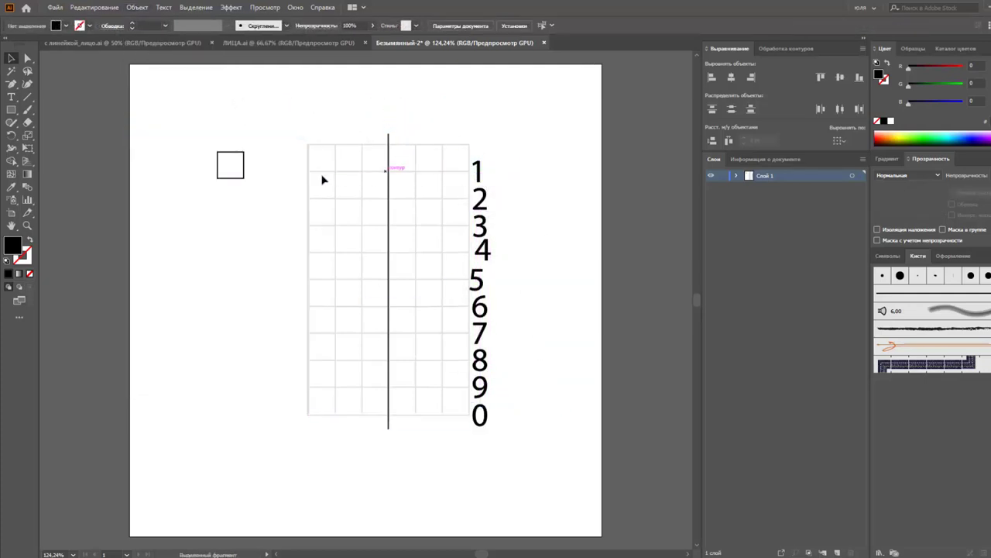
Draw a horizontal line at the grid's top edge with a black stroke
click(27, 97)
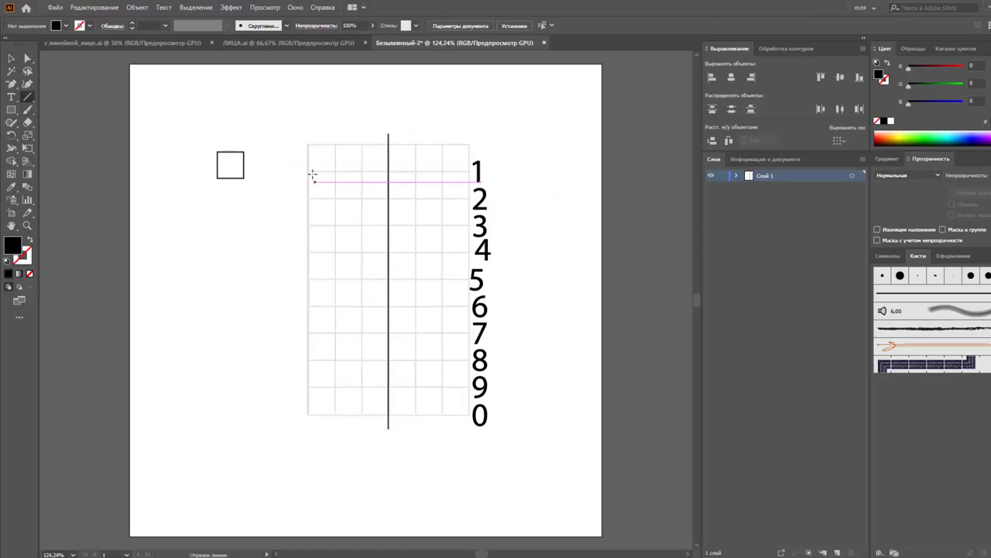
drag(297, 170, 472, 171)
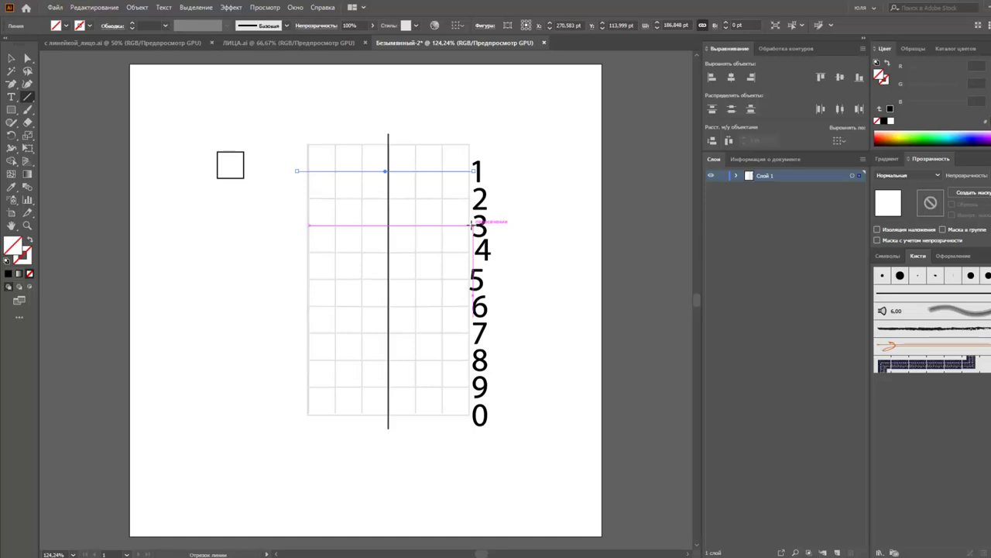
click(11, 58)
click(372, 164)
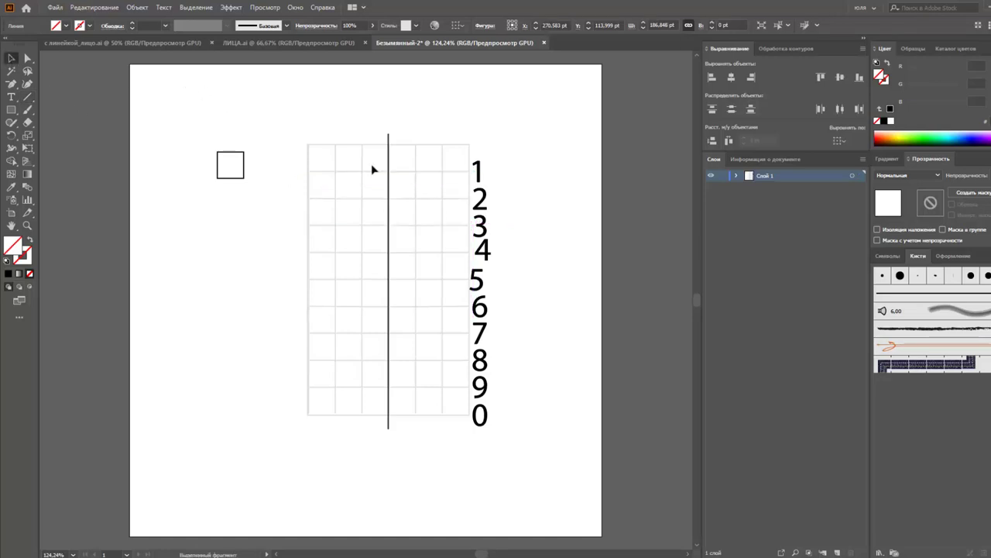
drag(459, 170, 460, 144)
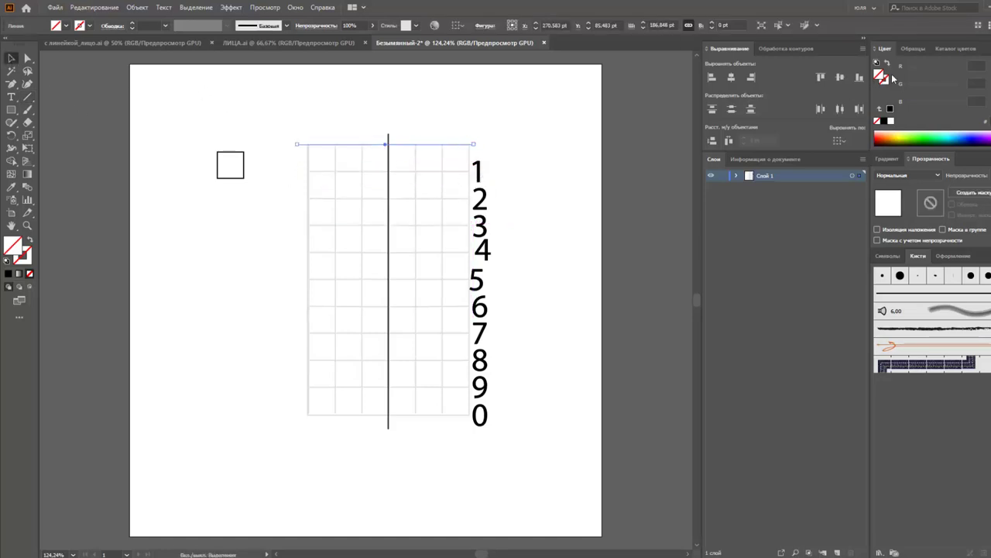
click(890, 109)
click(890, 109)
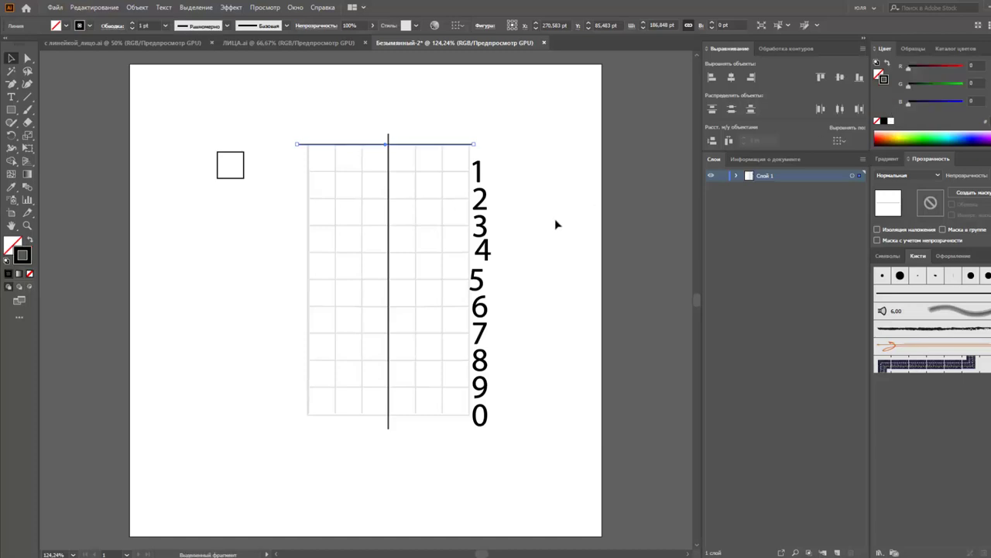
Place copies of the black line beside digits 2, 9, 0 and 5
click(532, 230)
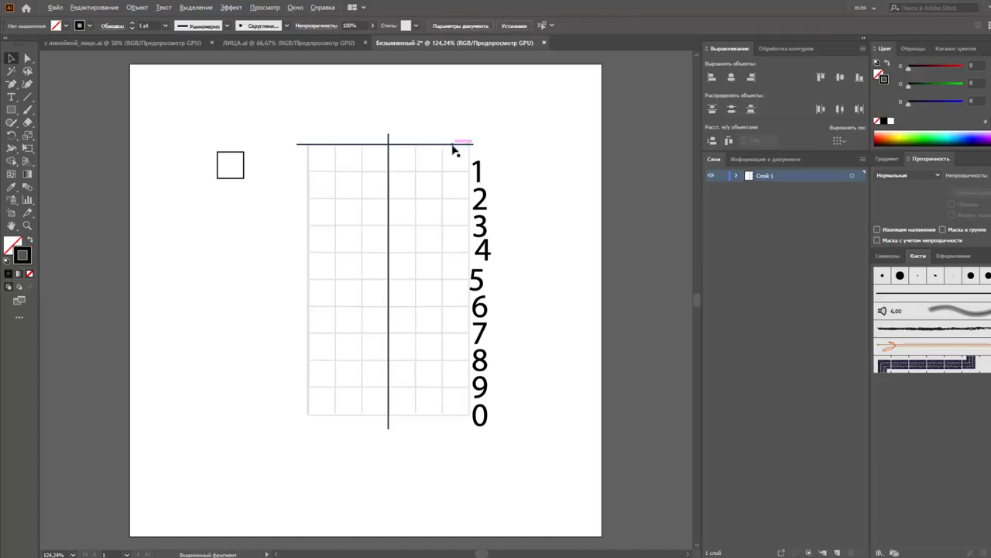
drag(455, 149, 455, 203)
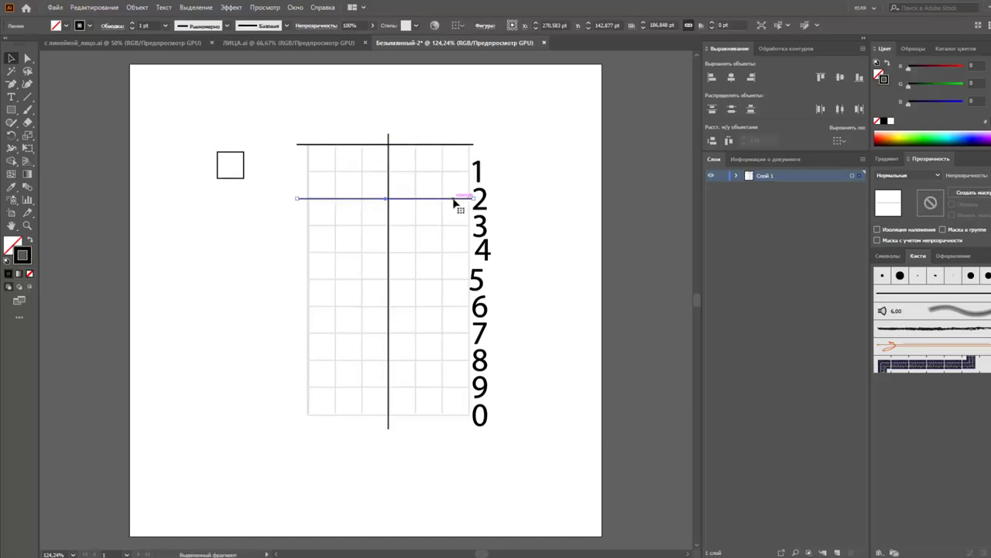
drag(455, 200, 453, 388)
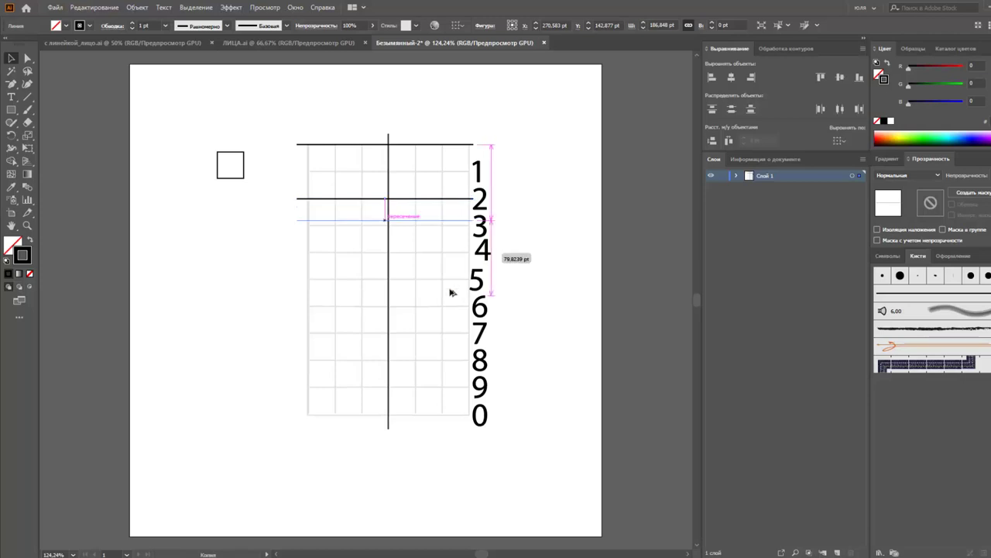
click(452, 400)
mouse_move(451, 389)
mouse_down()
mouse_move(449, 418)
mouse_move(455, 361)
mouse_up()
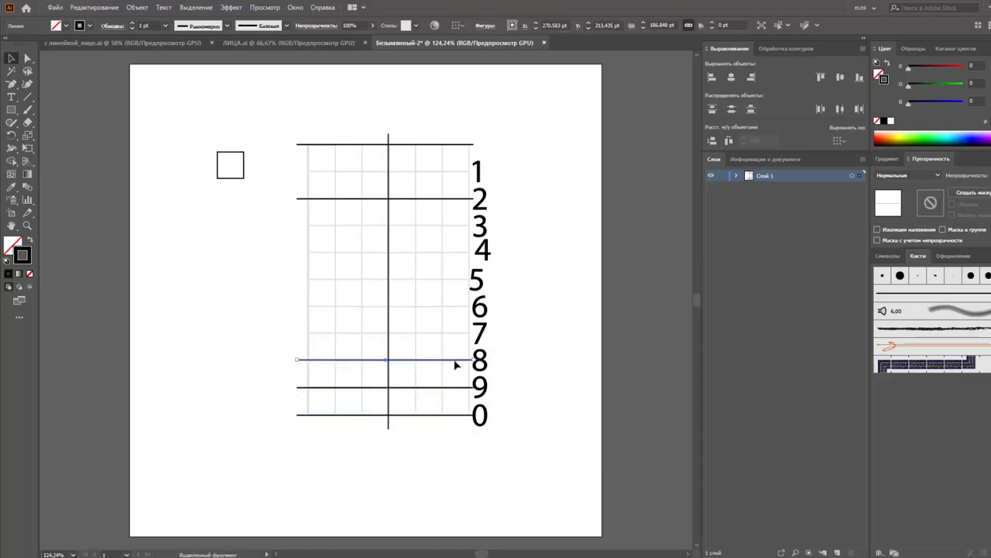
drag(454, 360, 458, 279)
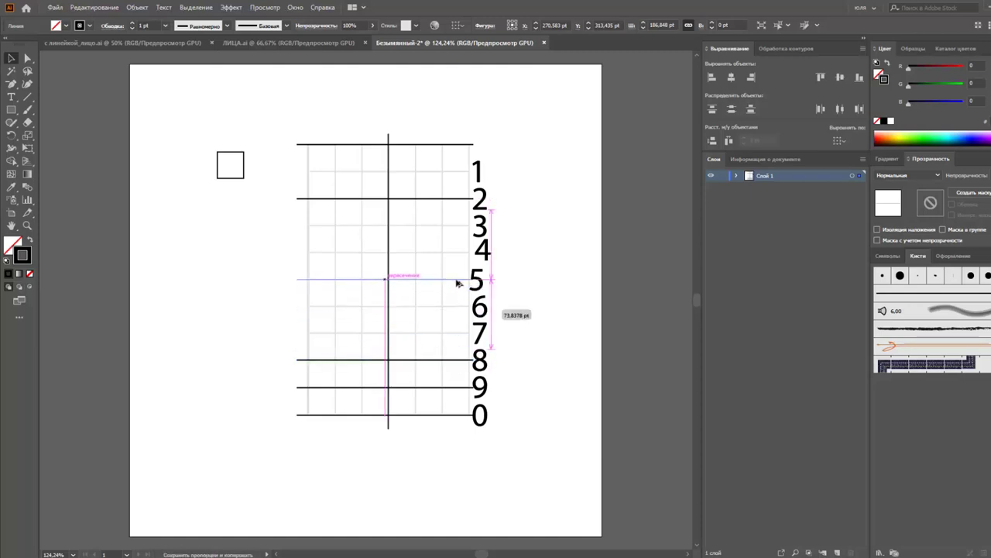
click(570, 325)
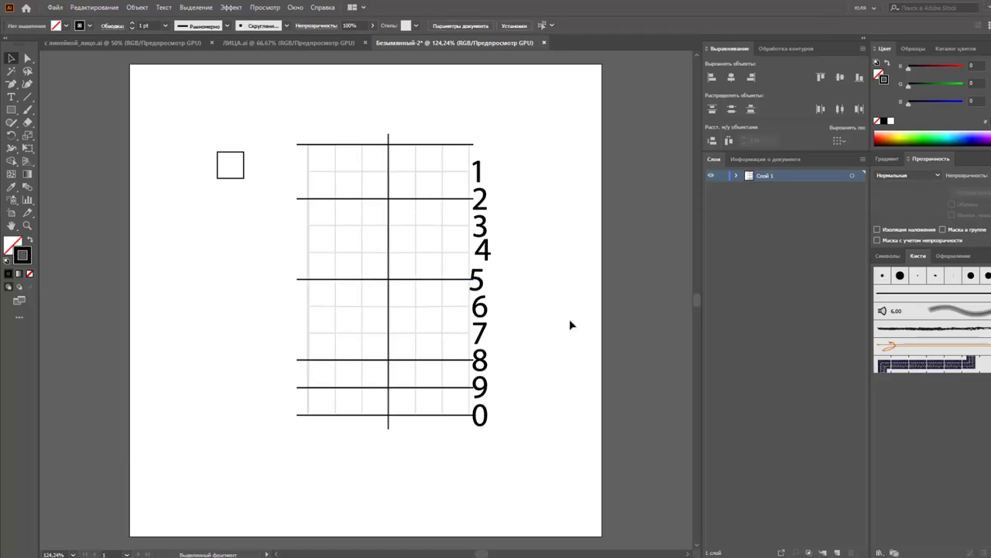
Glance at the face illustration, then select the whole column of digits
click(135, 42)
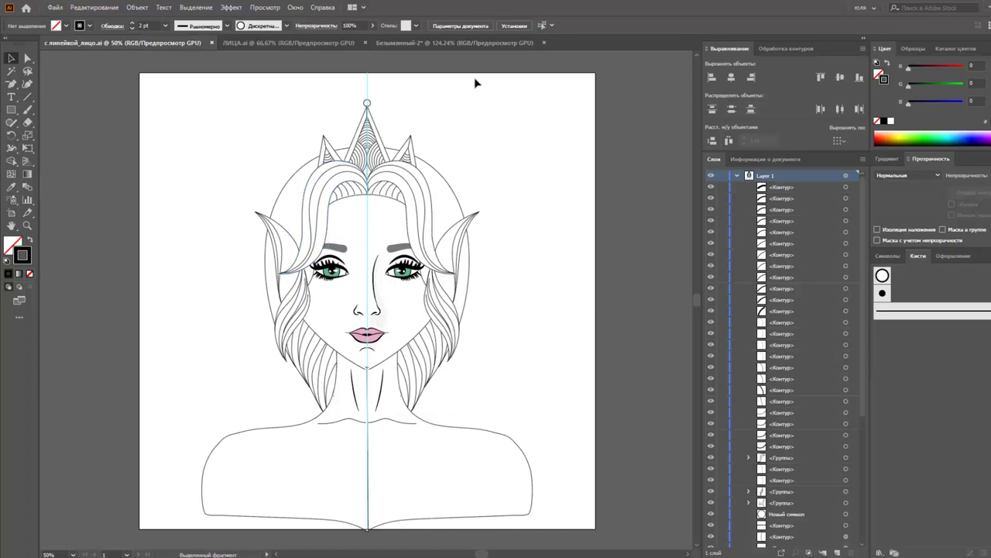
click(425, 45)
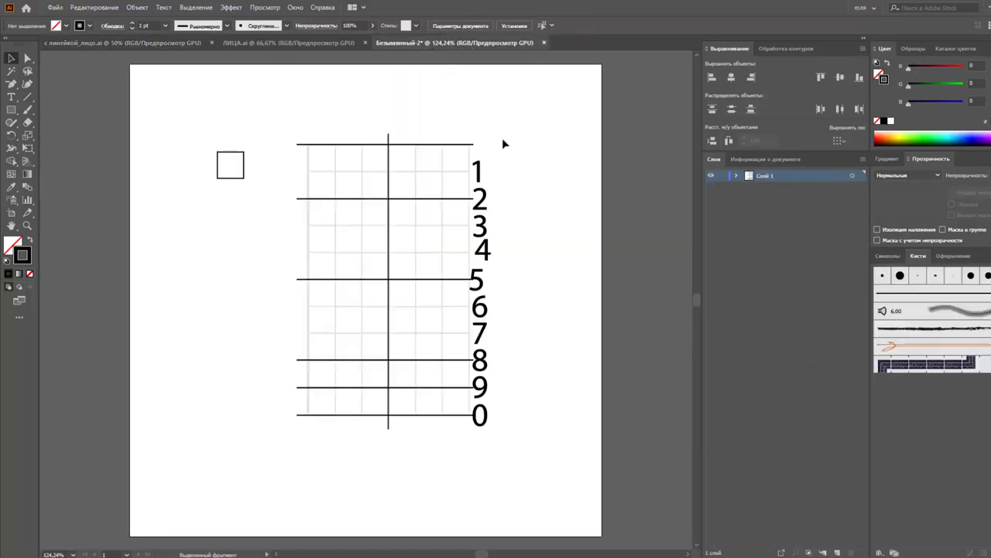
click(483, 282)
drag(490, 468, 493, 449)
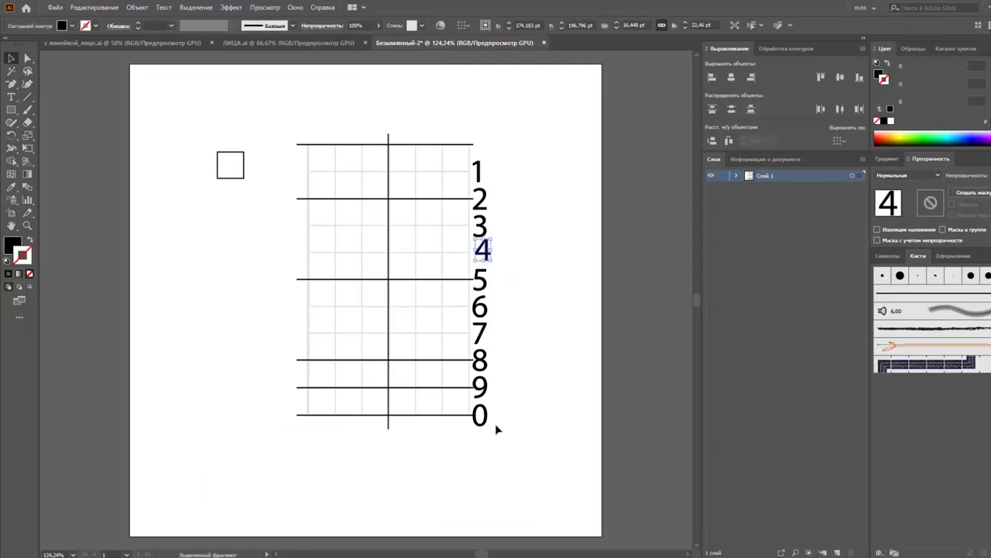
drag(521, 139, 475, 433)
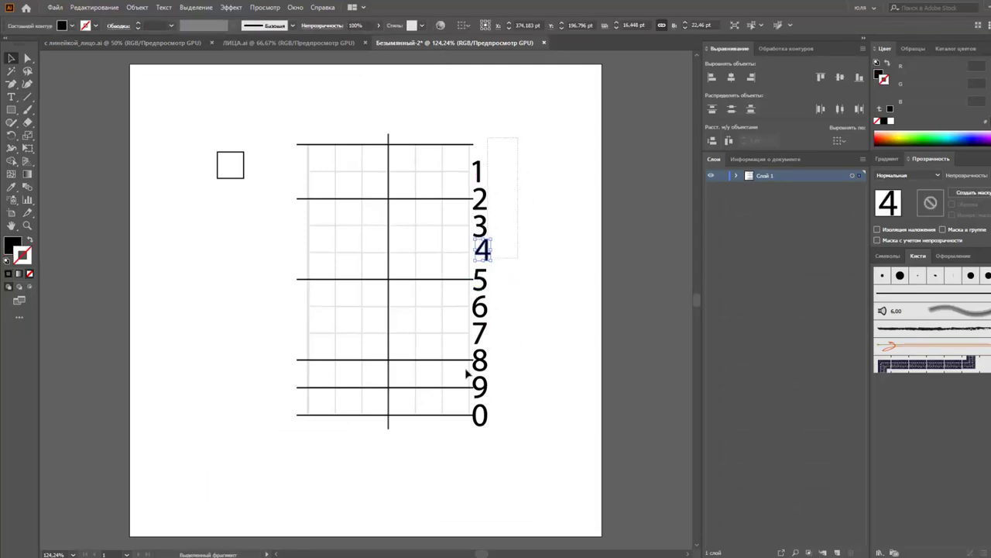
Centre the digits on a common vertical axis with Horizontal Align Center and group them
click(842, 77)
key(ctrl+z)
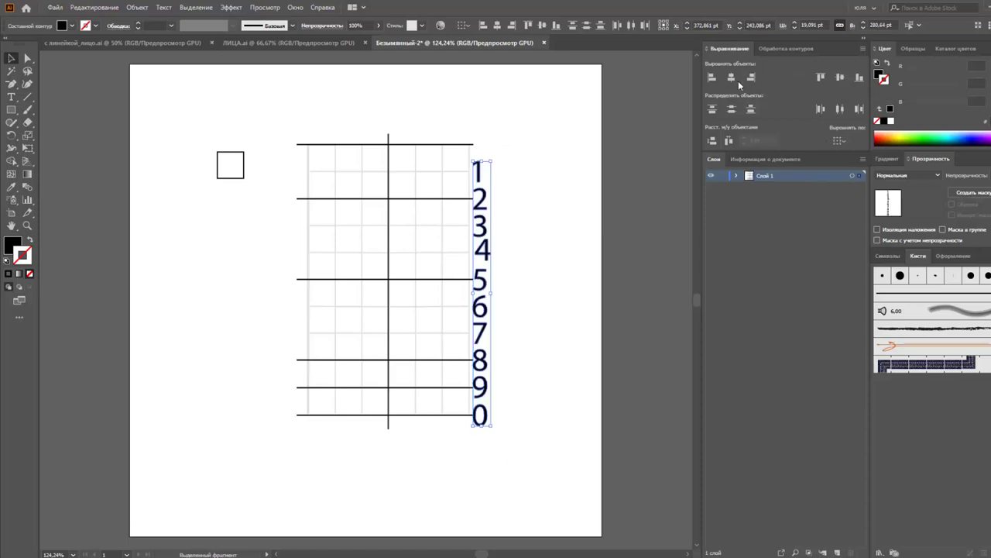
click(731, 79)
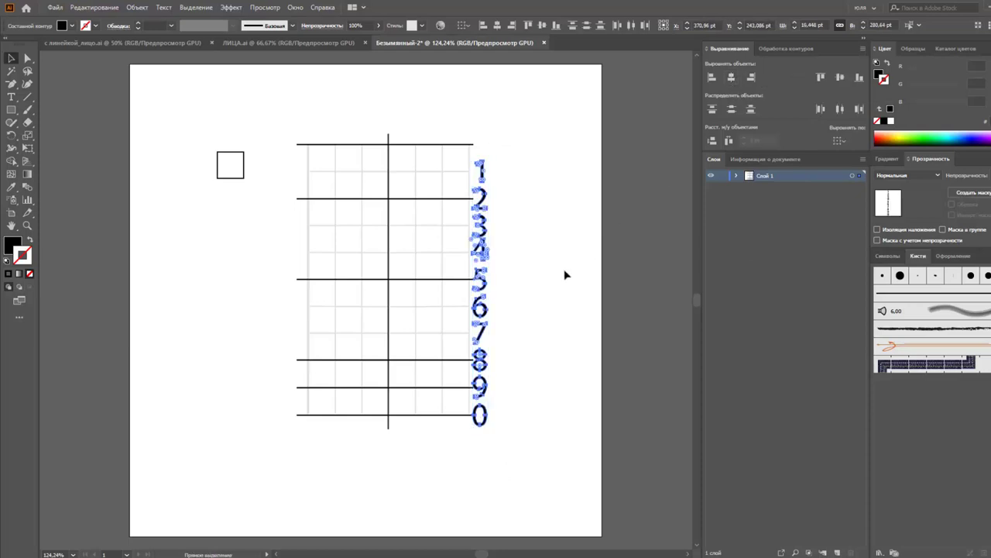
key(ctrl+g)
click(531, 289)
click(480, 280)
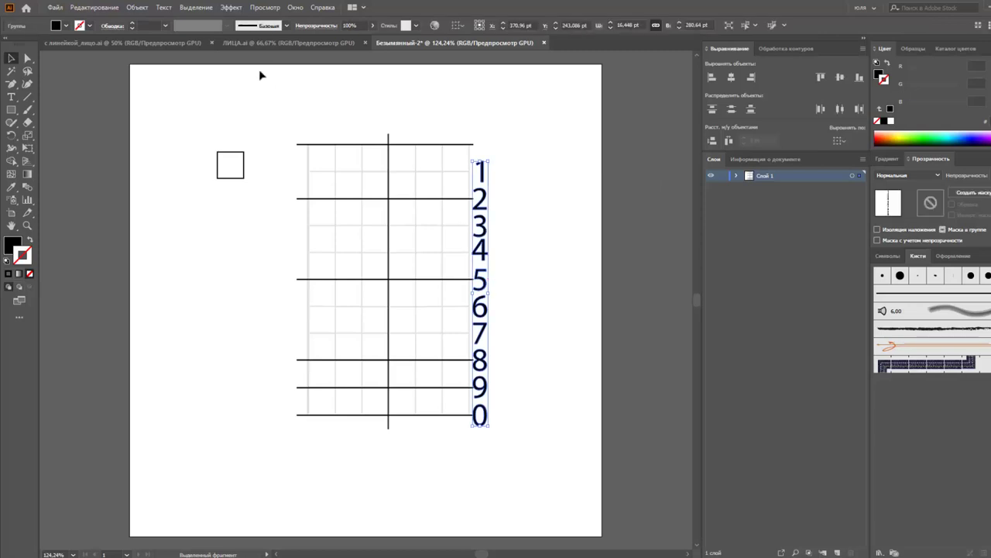
click(373, 25)
Fade the digit group to 42% opacity, then marquee-select the entire template
drag(352, 39, 347, 41)
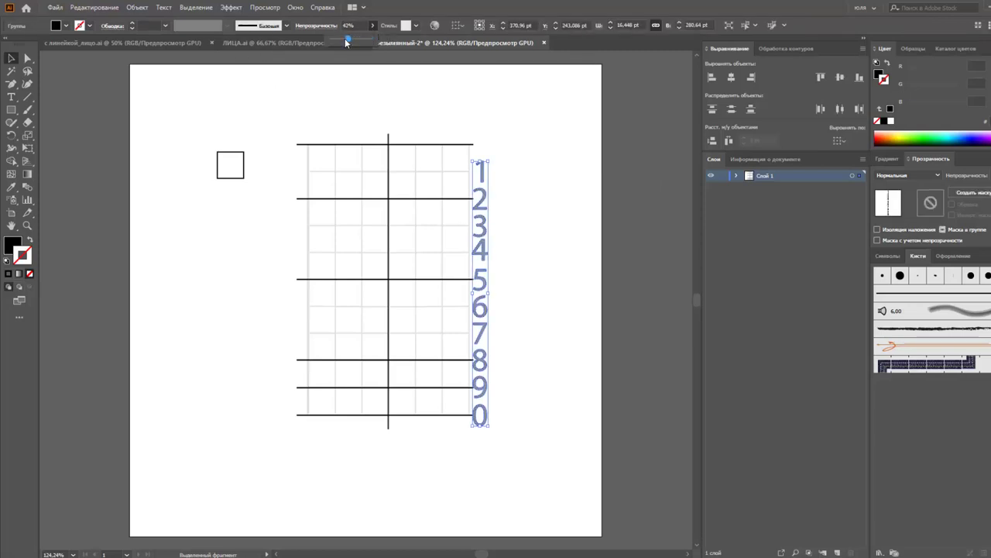
click(360, 88)
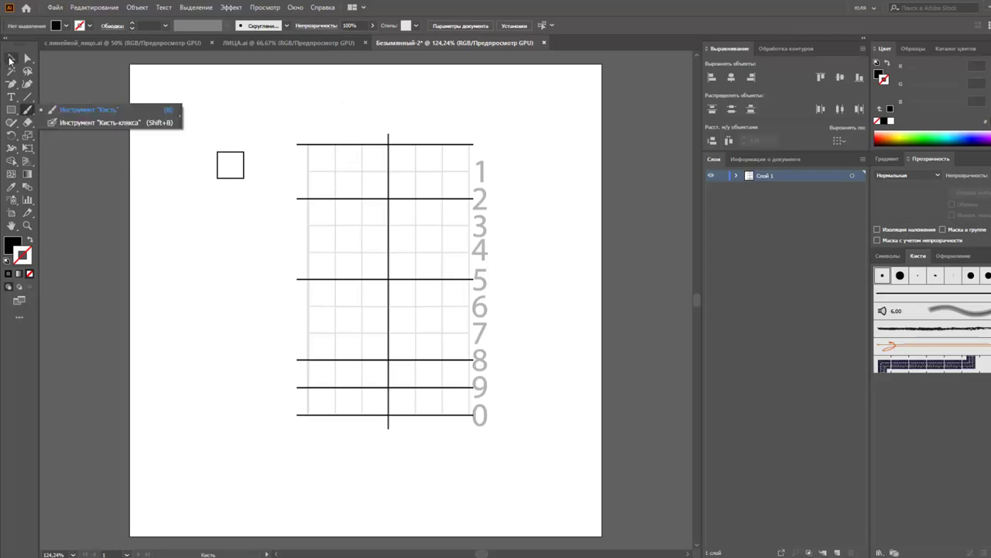
drag(277, 122, 535, 470)
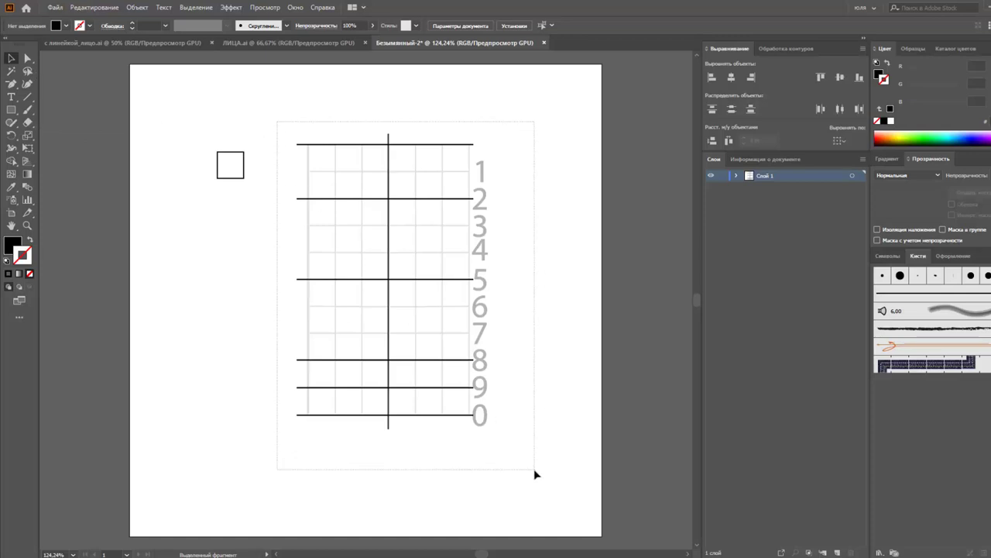
drag(534, 469, 534, 469)
Group the grid, lines and digits and fade the group to 15% opacity
key(ctrl+g)
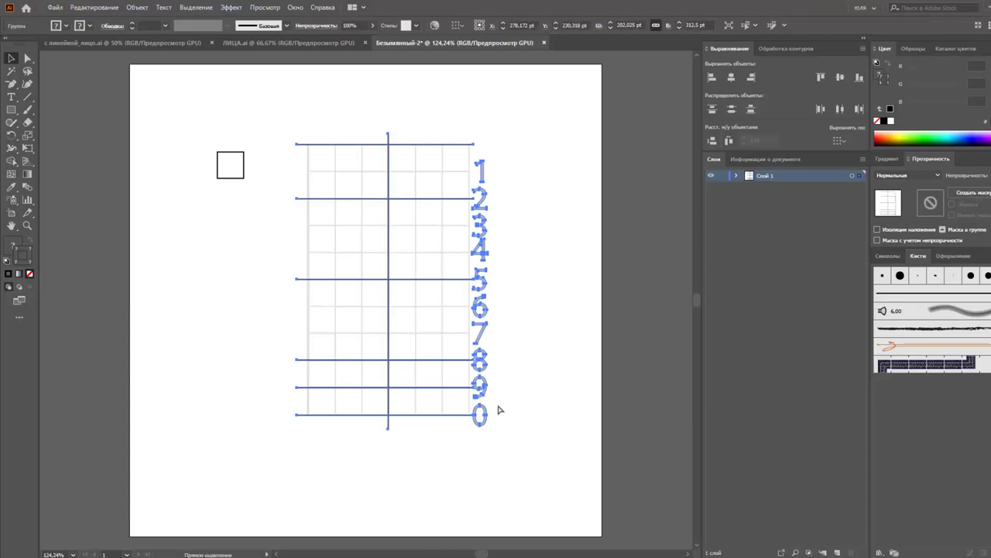
click(372, 26)
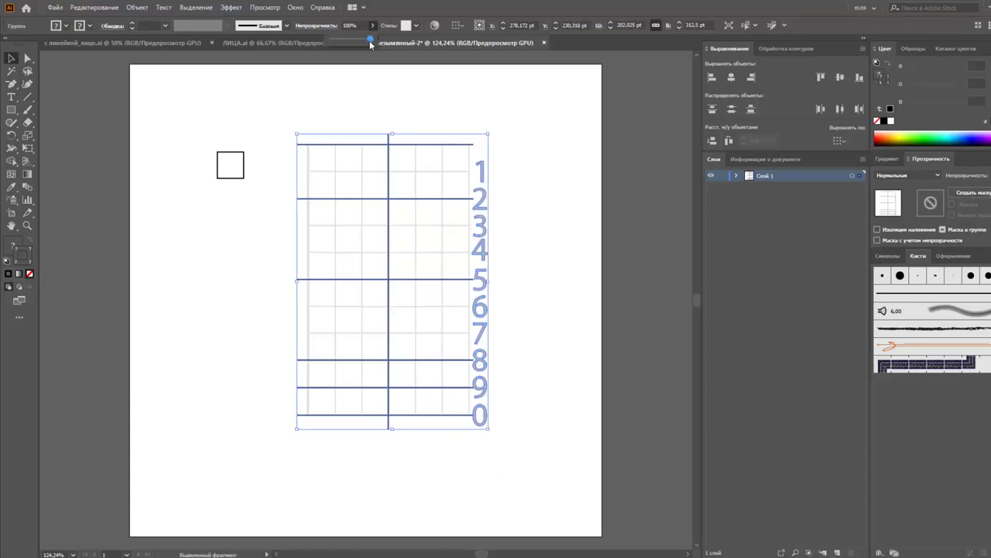
drag(375, 43, 338, 45)
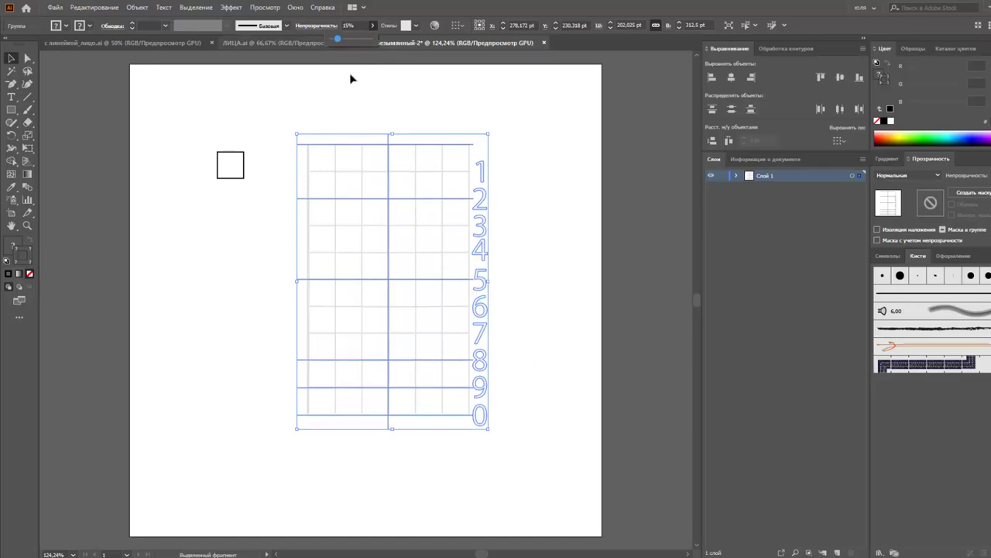
click(354, 101)
click(413, 184)
click(409, 170)
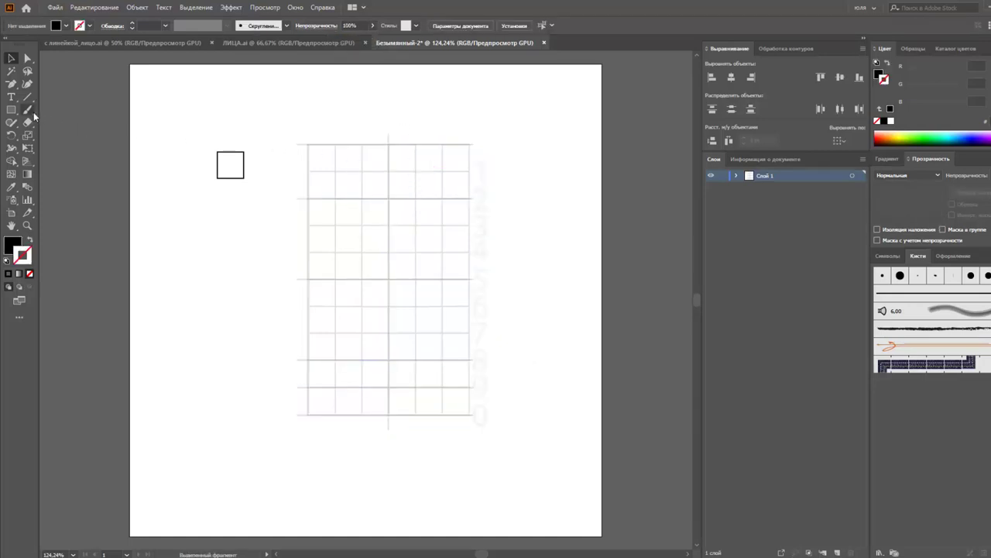
click(11, 122)
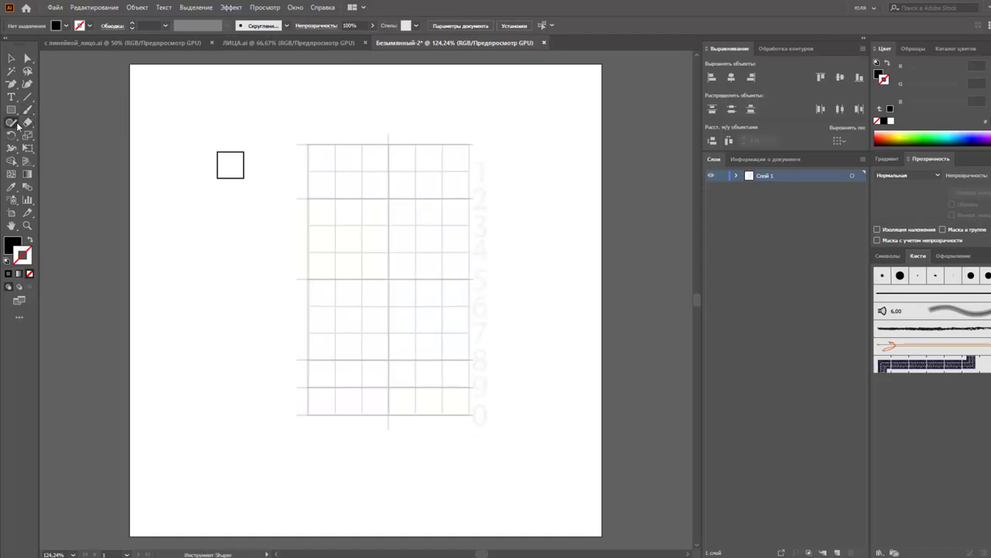
Pencil-draw the left half of the face outline with no fill and a black stroke
drag(18, 126, 62, 137)
key(shift+x)
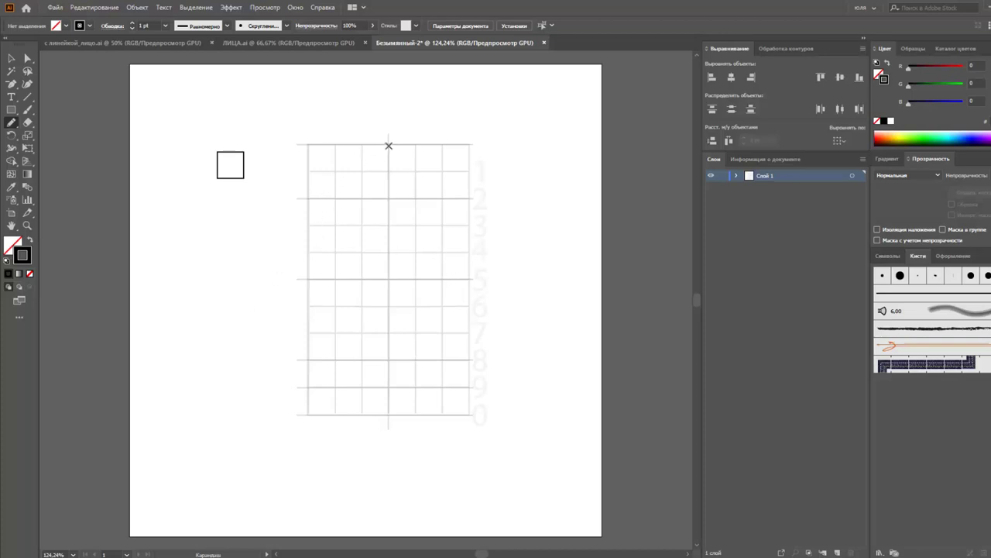
mouse_move(389, 146)
mouse_down()
mouse_move(317, 200)
mouse_move(312, 268)
mouse_move(338, 368)
mouse_move(387, 412)
mouse_up()
key(v)
click(318, 325)
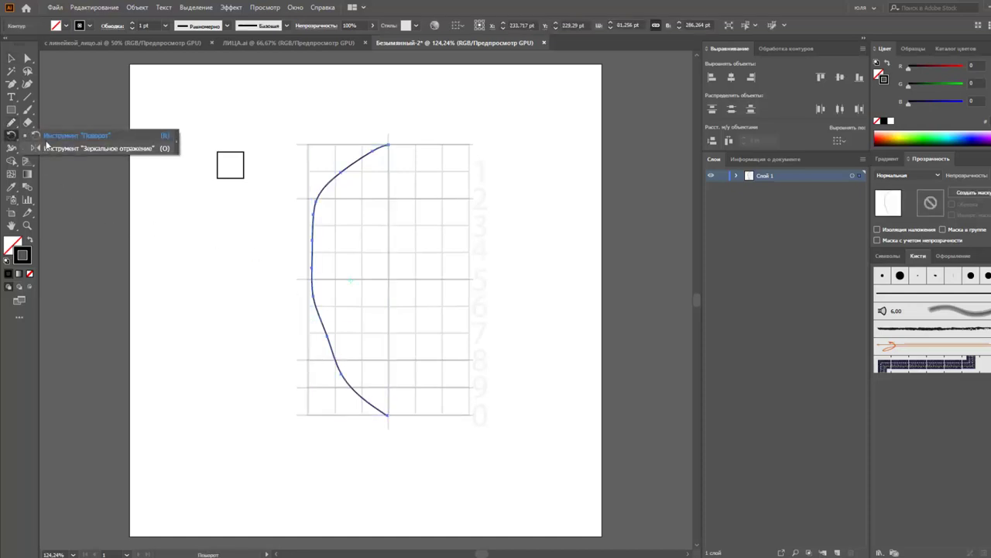
Reflect a copy of the left half about the crown point to form the right half
drag(11, 134, 48, 147)
click(387, 146)
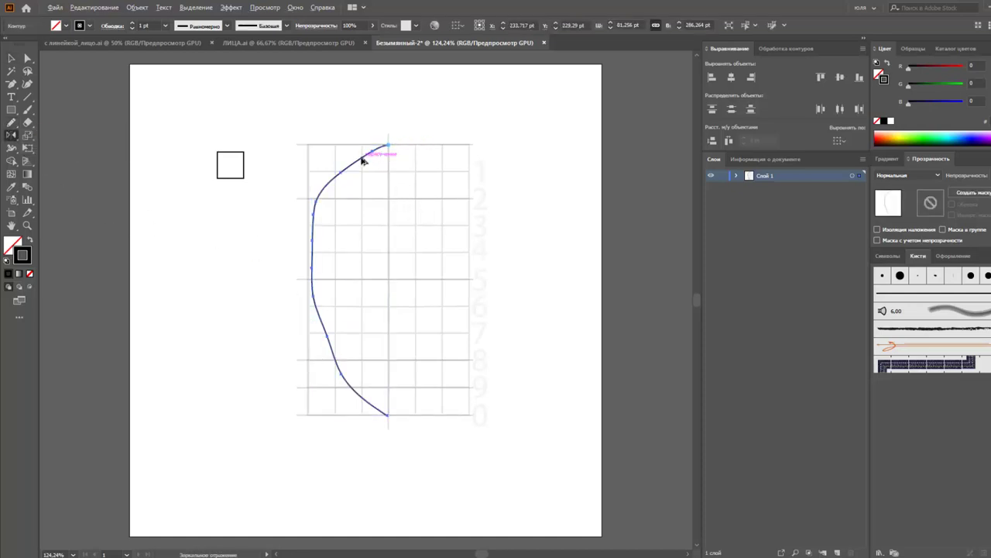
drag(361, 159, 409, 170)
click(11, 59)
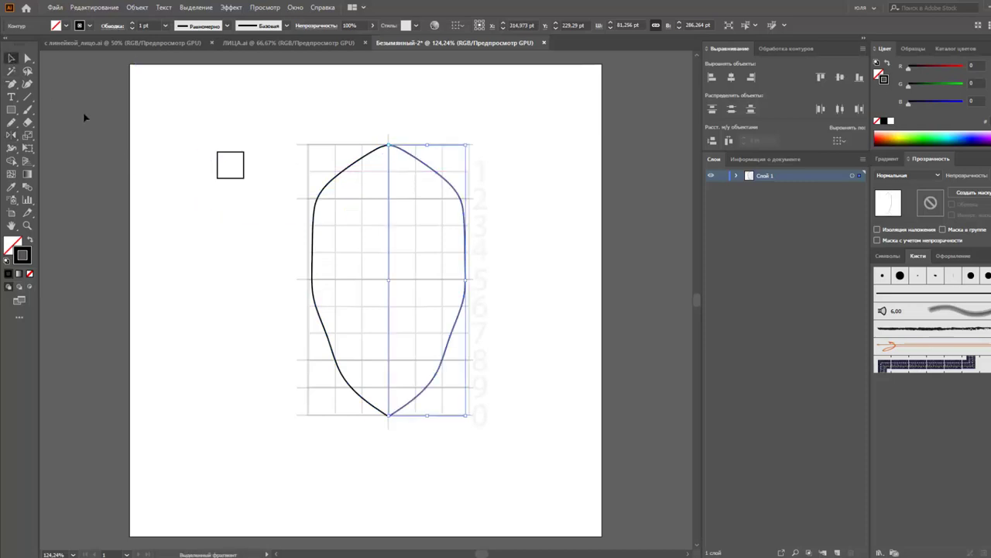
click(165, 159)
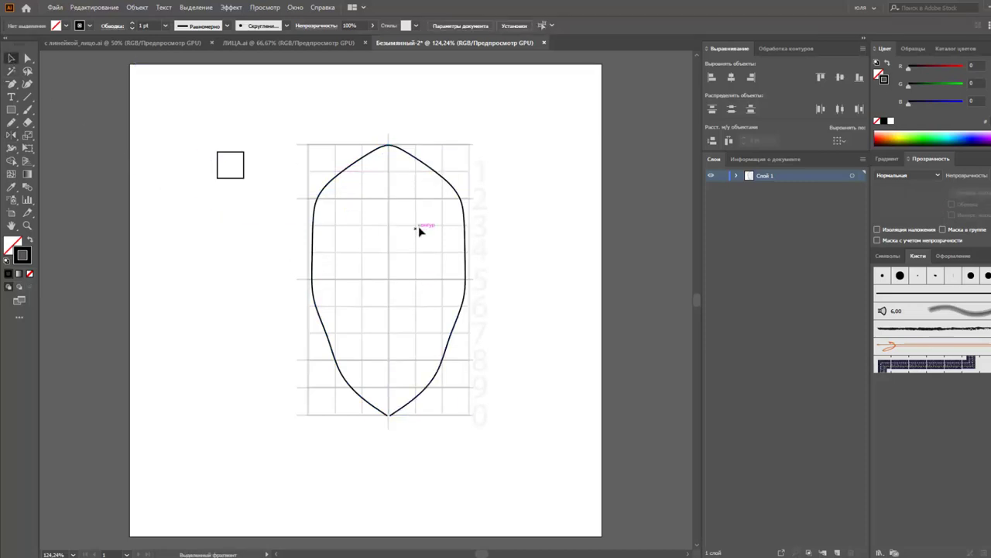
Sketch a trial freehand curve left of the face and delete an upper-left anchor of the left half
key(n)
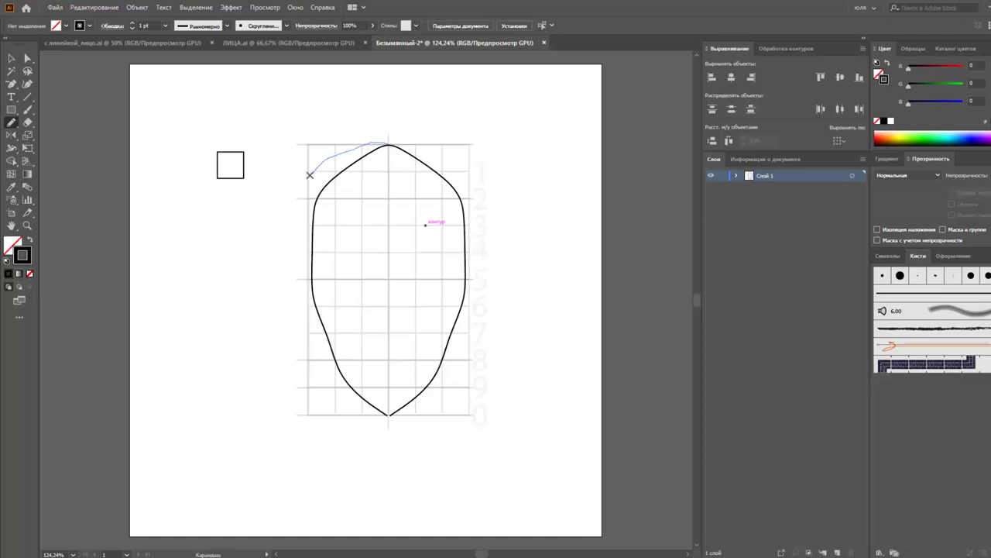
mouse_move(290, 206)
mouse_down()
mouse_move(287, 294)
mouse_move(268, 374)
mouse_move(277, 416)
mouse_move(294, 428)
mouse_up()
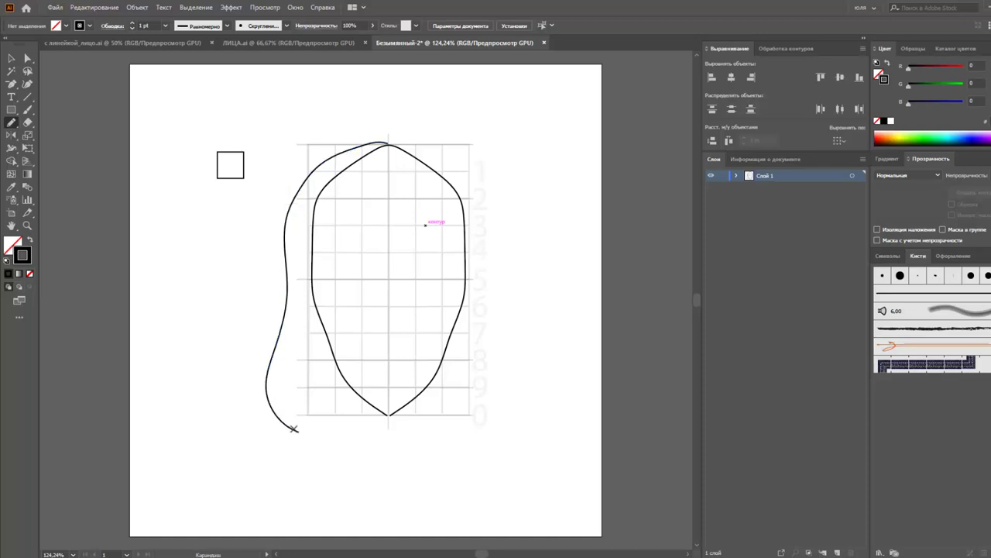
key(v)
key(a)
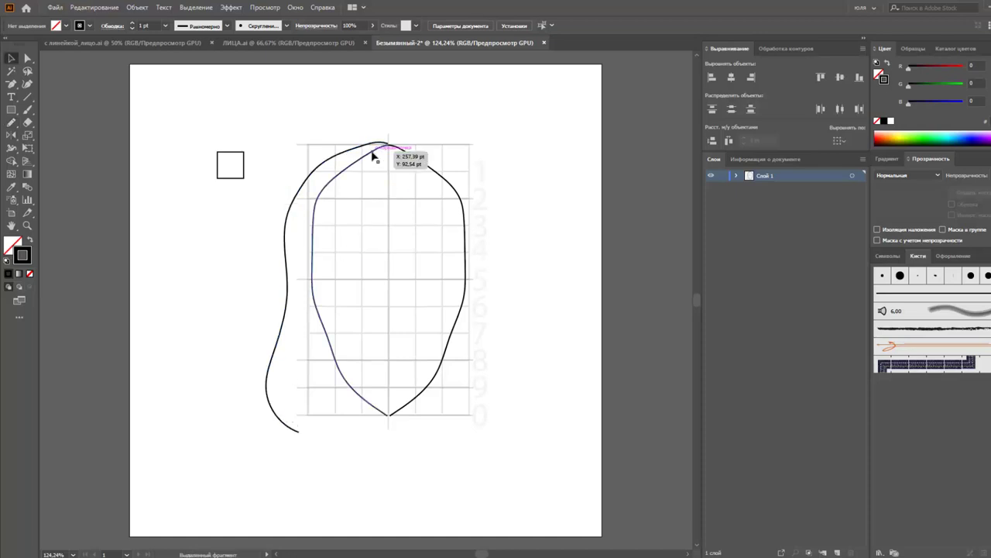
click(388, 145)
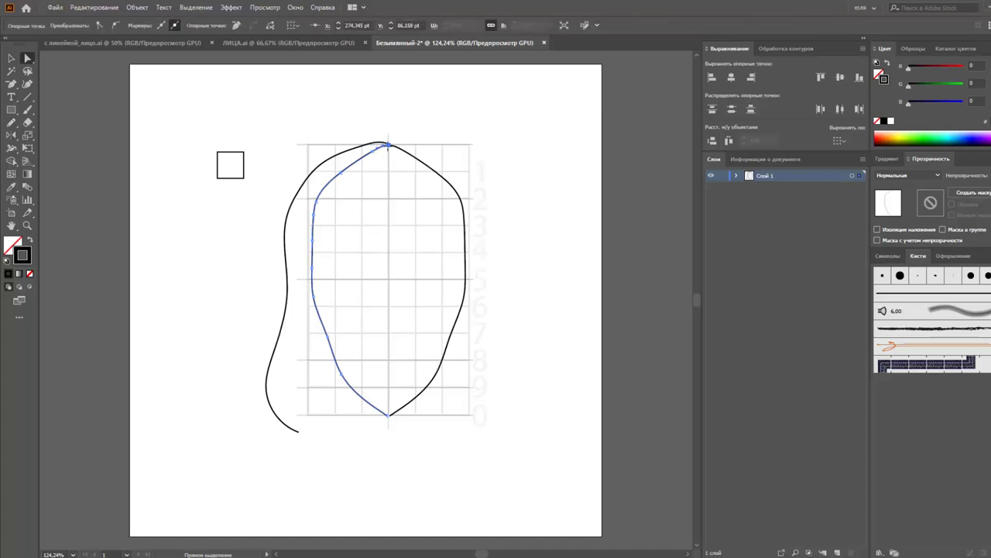
key(p)
click(341, 172)
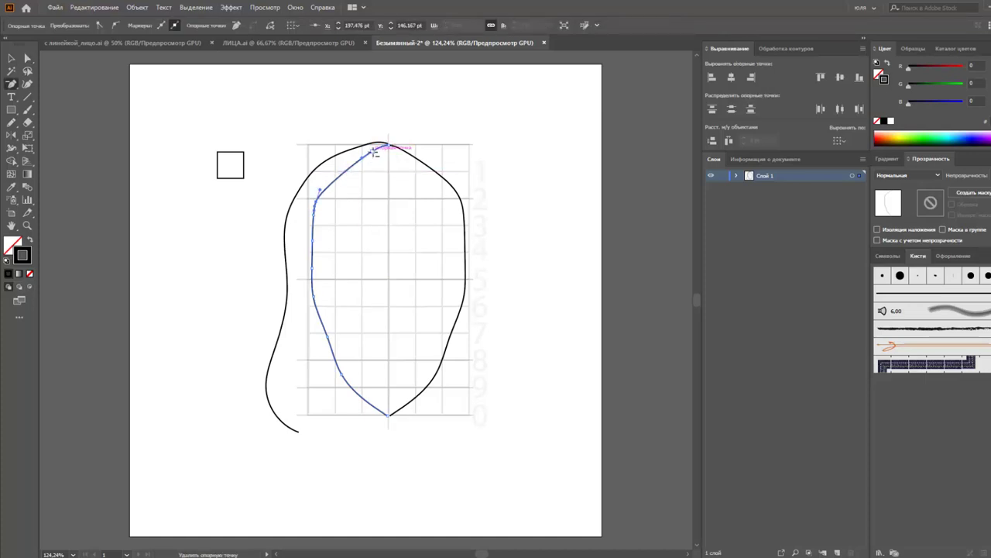
Move the crown point down to grid line 2 and reshape the upper-left curve
key(a)
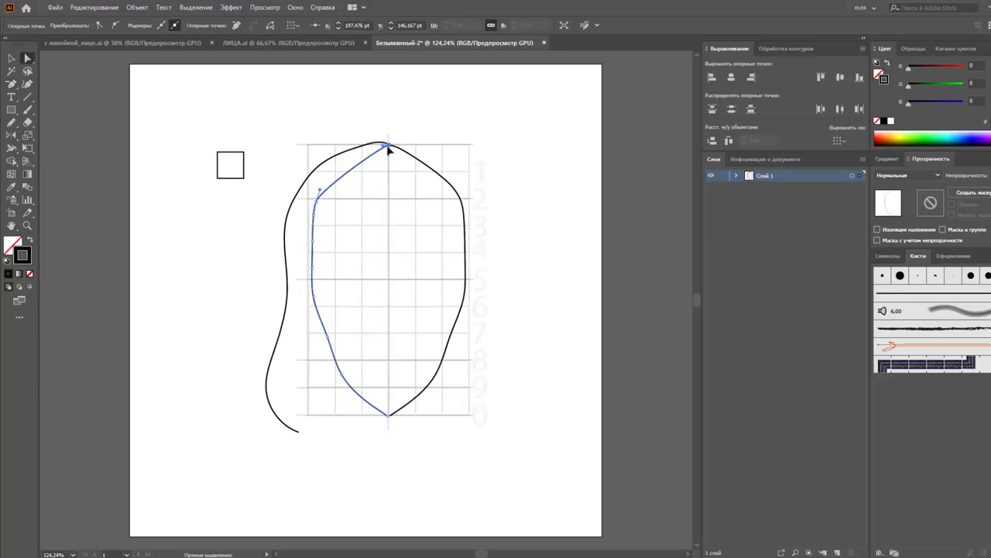
drag(389, 147, 387, 199)
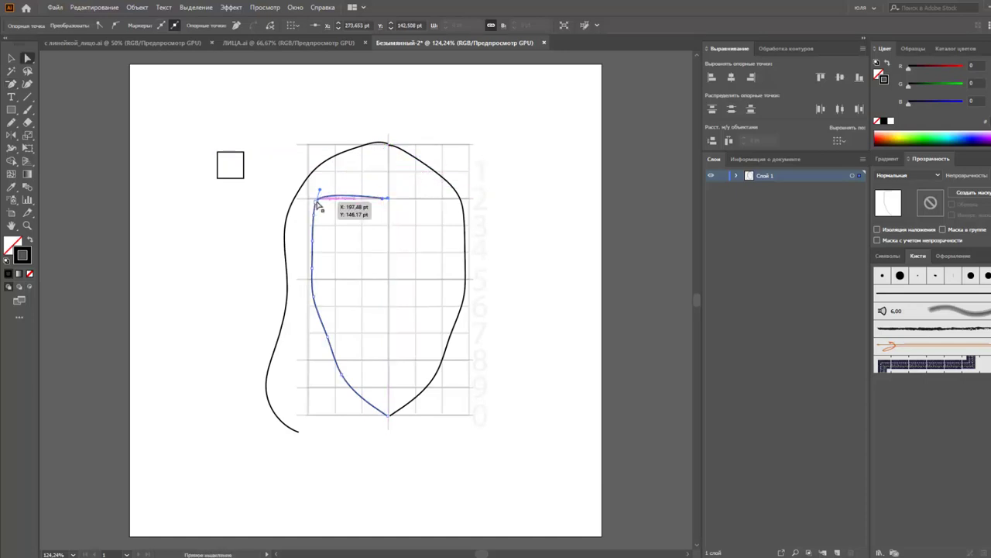
drag(317, 199, 313, 233)
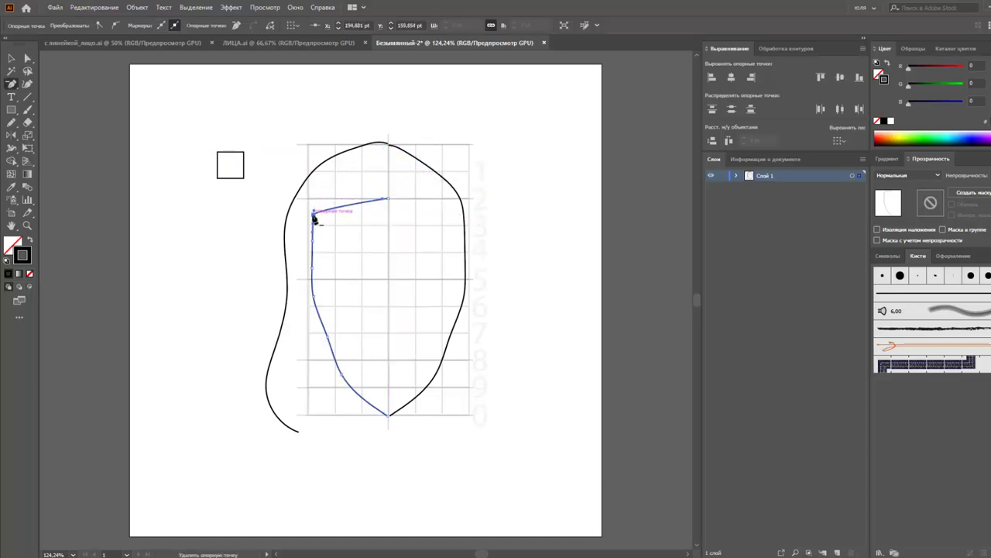
key(p)
key(a)
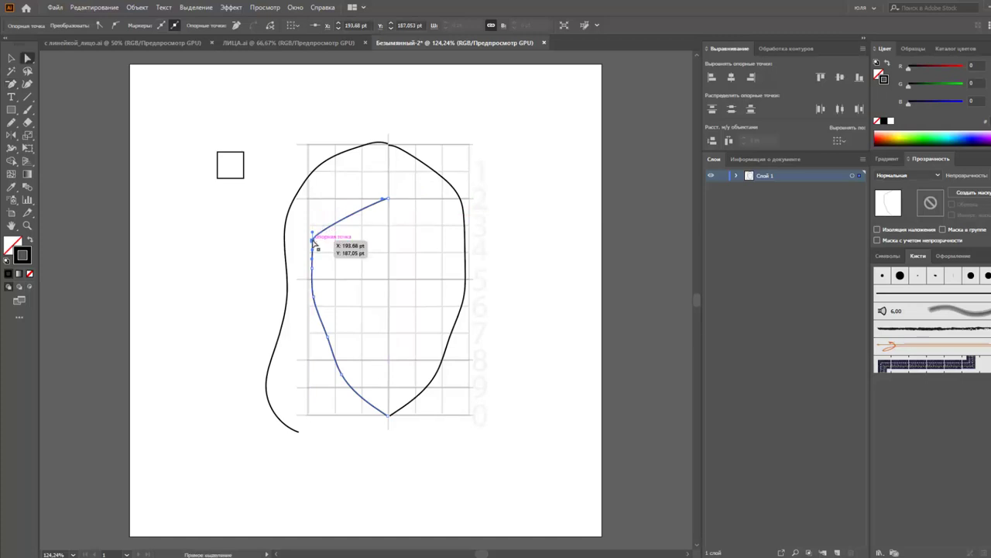
drag(314, 242, 315, 210)
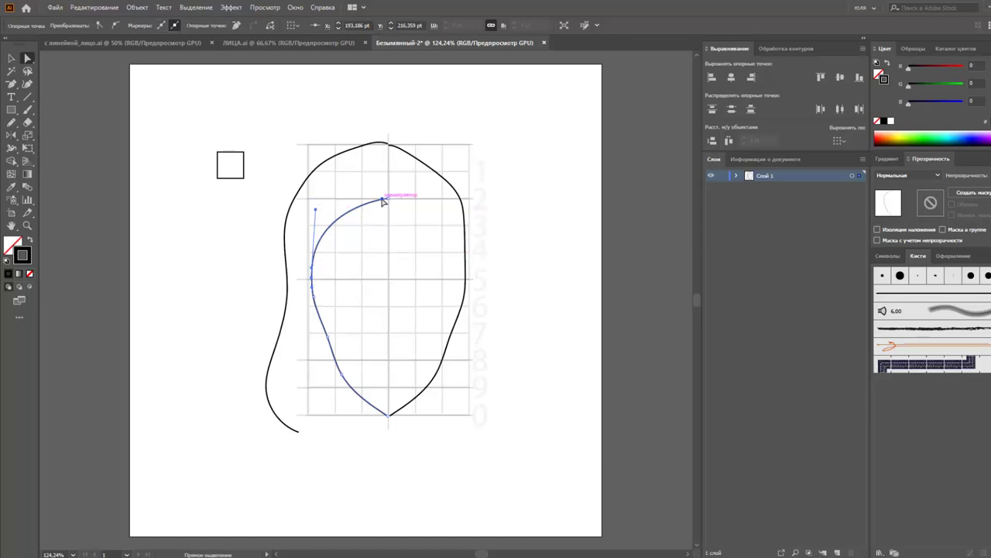
click(372, 237)
Adjust the lower-left cheek and jaw anchors of the left half outward
key(v)
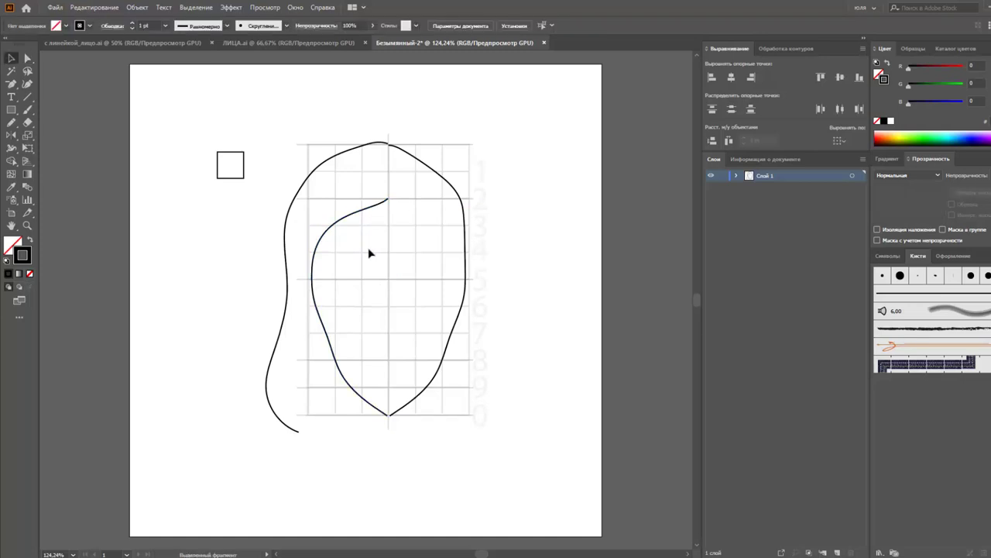
click(350, 212)
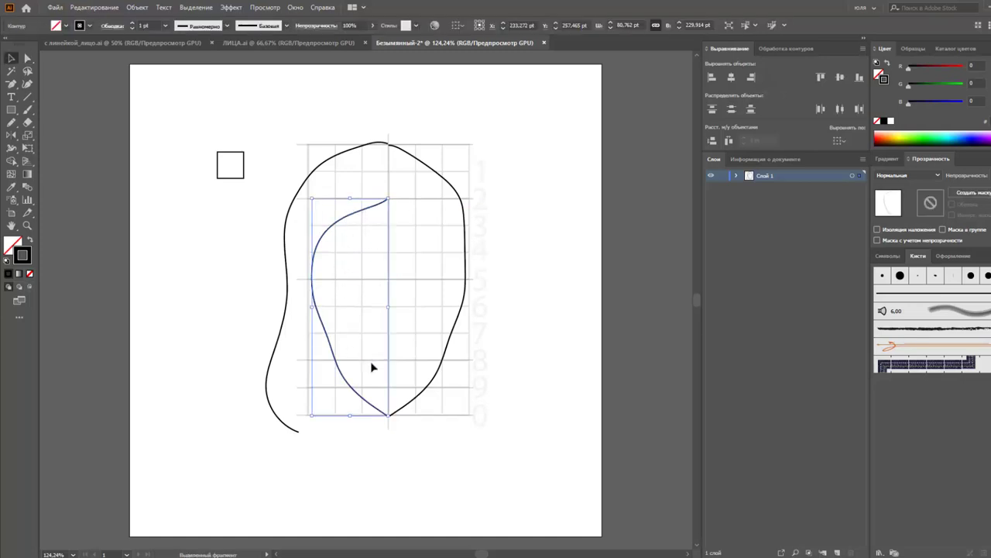
key(a)
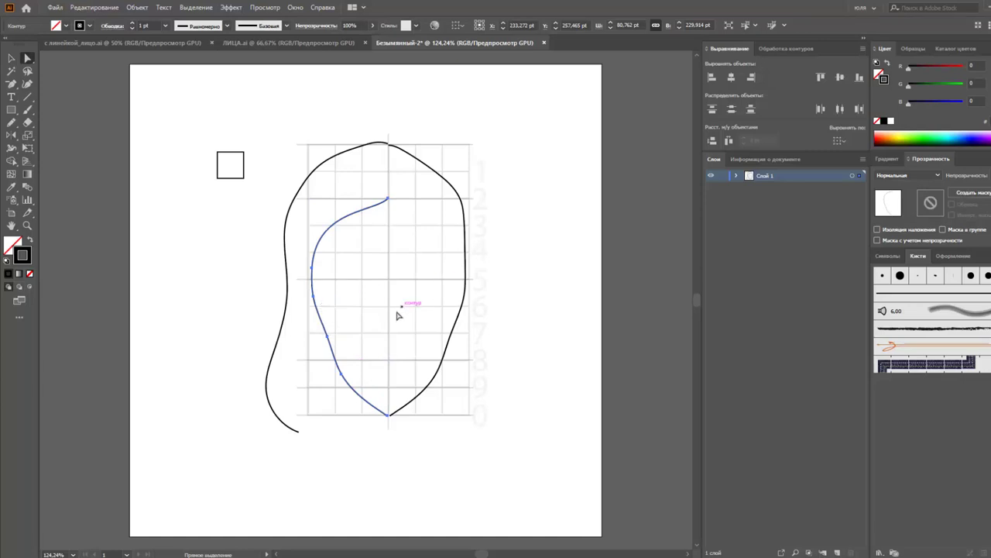
drag(326, 340, 320, 337)
click(341, 377)
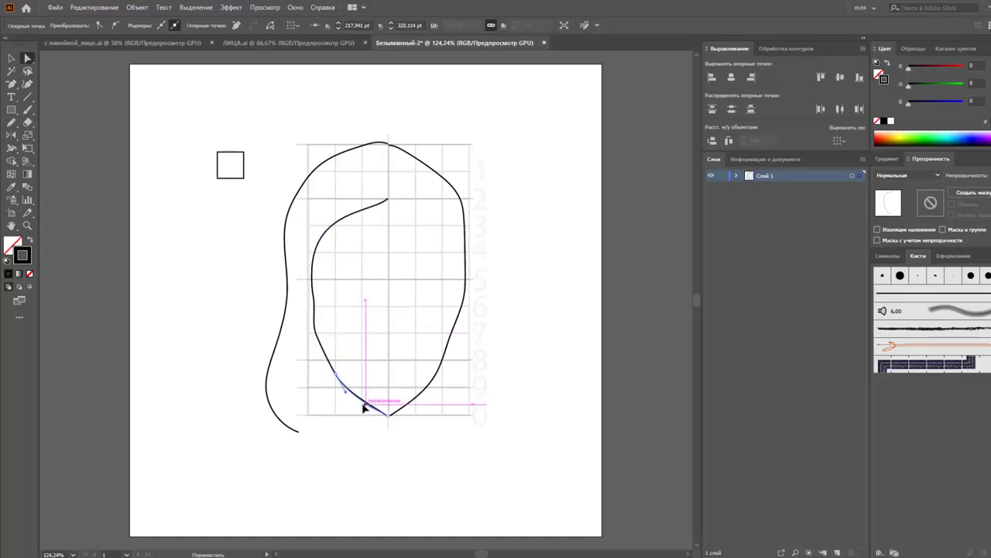
drag(338, 379, 327, 376)
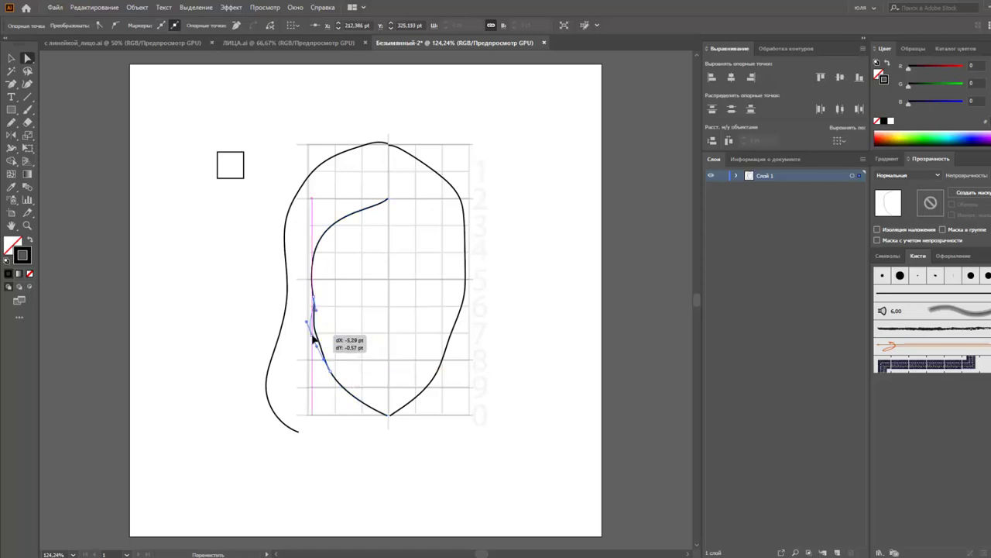
drag(316, 338, 309, 334)
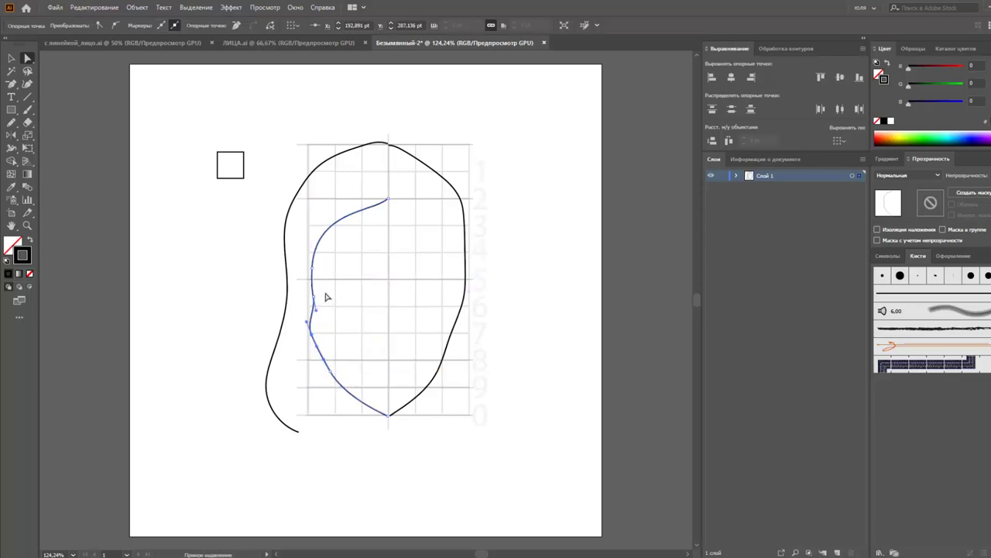
click(312, 377)
Reflect a copy of the reshaped left half about the crown point to the right
key(v)
click(312, 379)
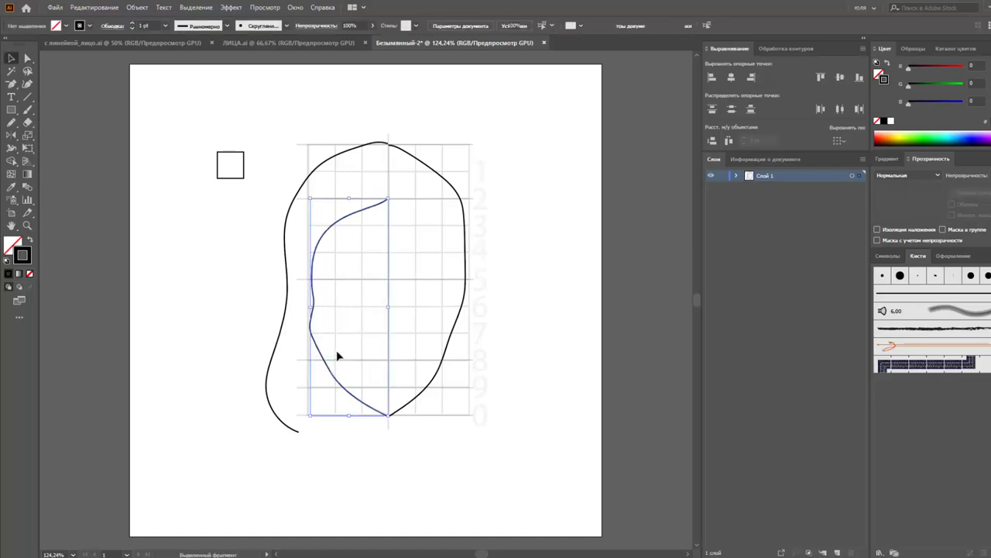
key(o)
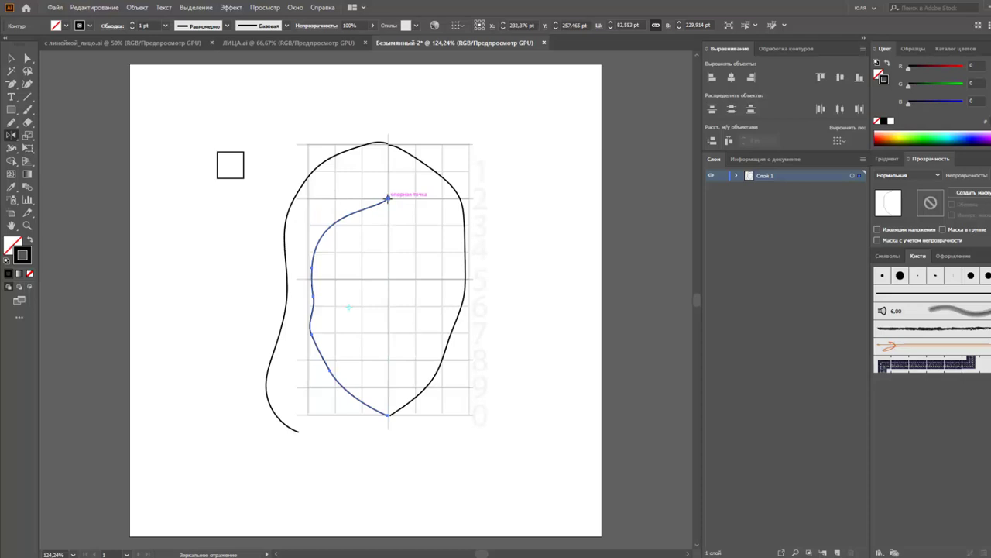
click(388, 195)
drag(371, 210, 387, 218)
Delete the old right half of the outline and select the freehand curve
key(v)
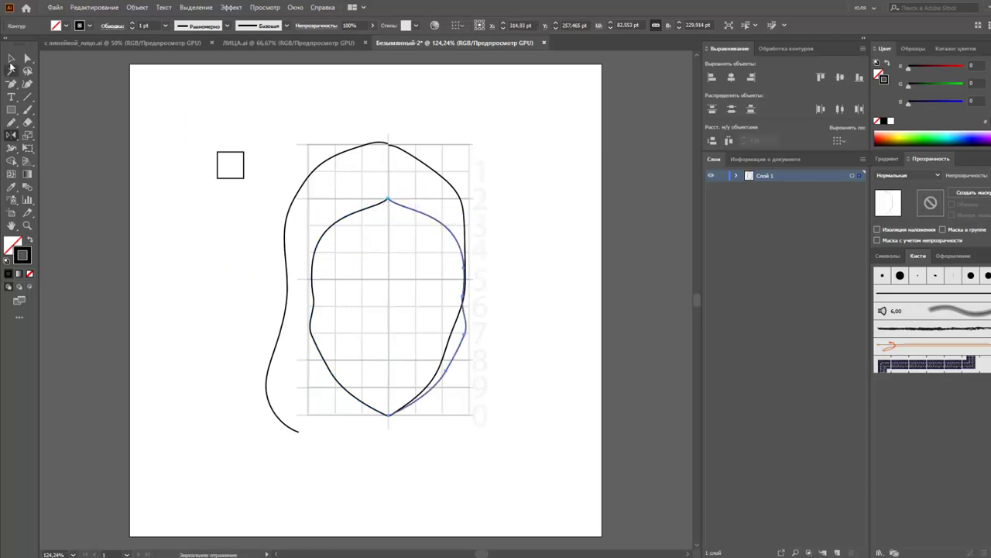
click(256, 141)
click(425, 175)
key(Delete)
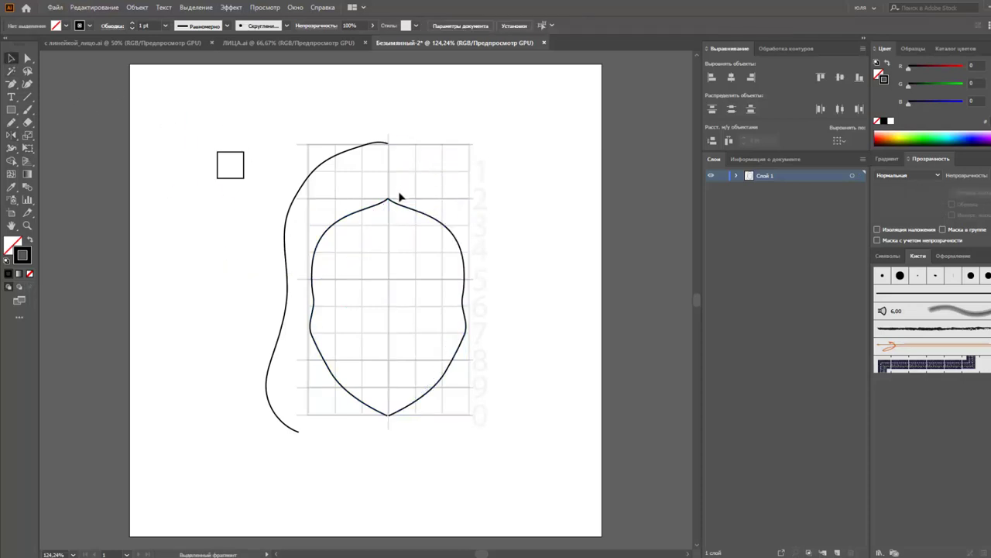
click(338, 151)
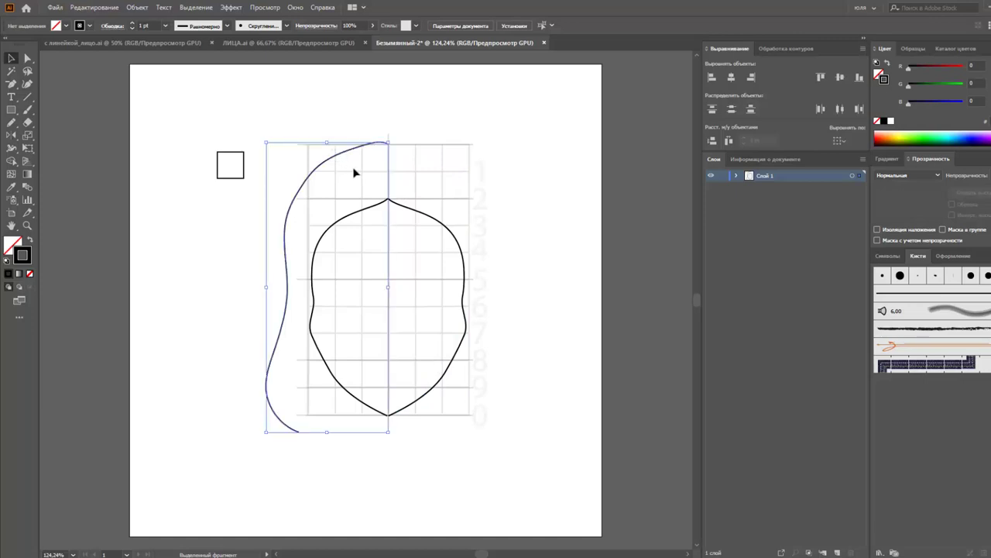
Delete the old freehand curve beside the face
click(19, 138)
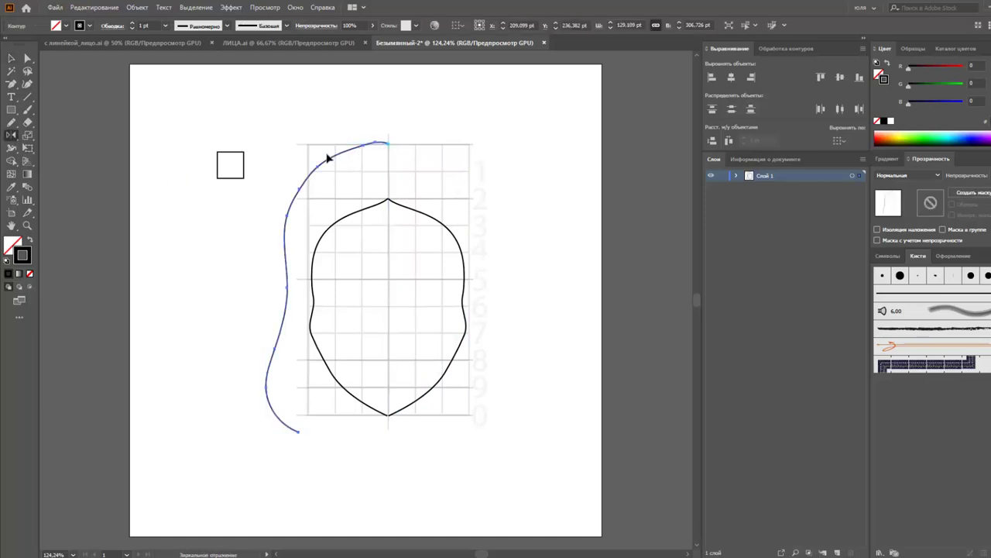
click(11, 58)
click(323, 144)
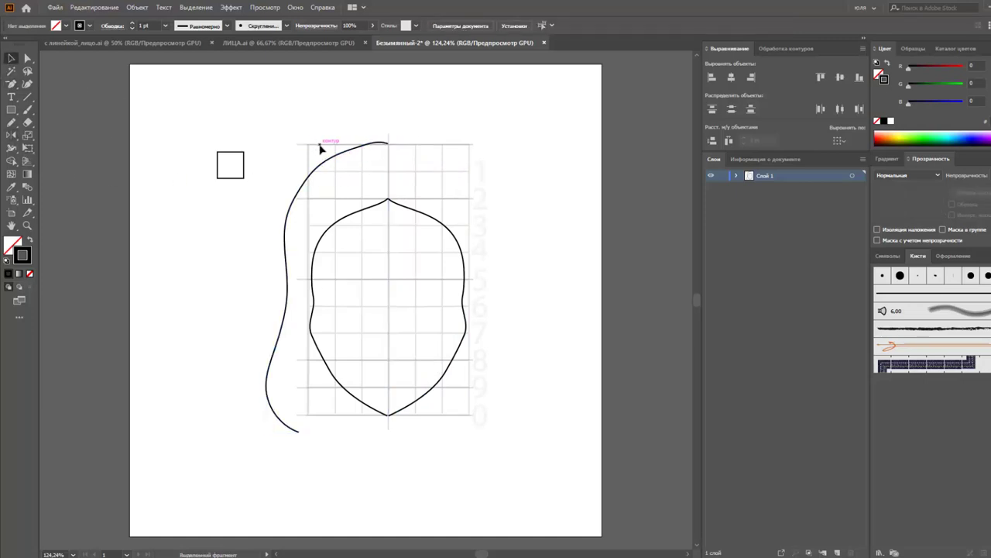
click(349, 178)
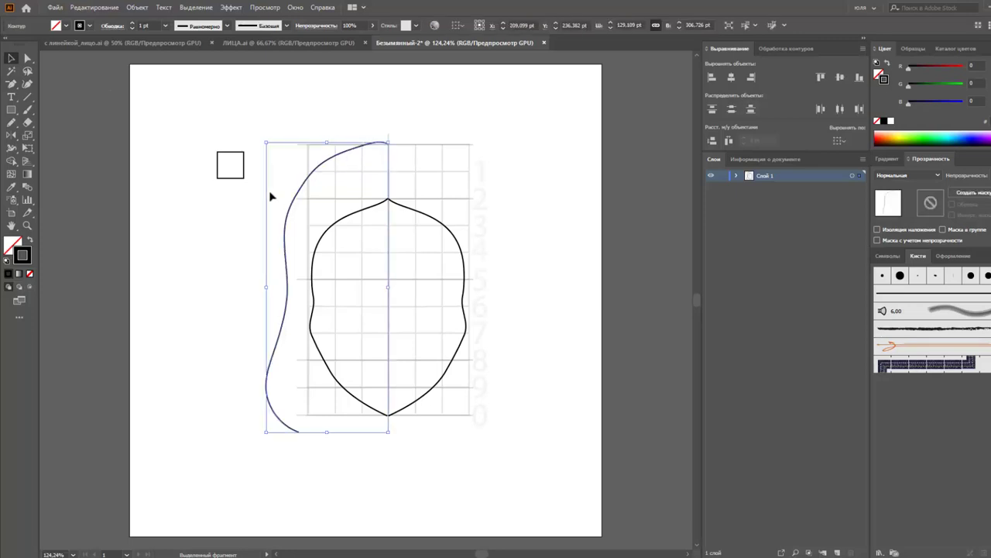
key(Delete)
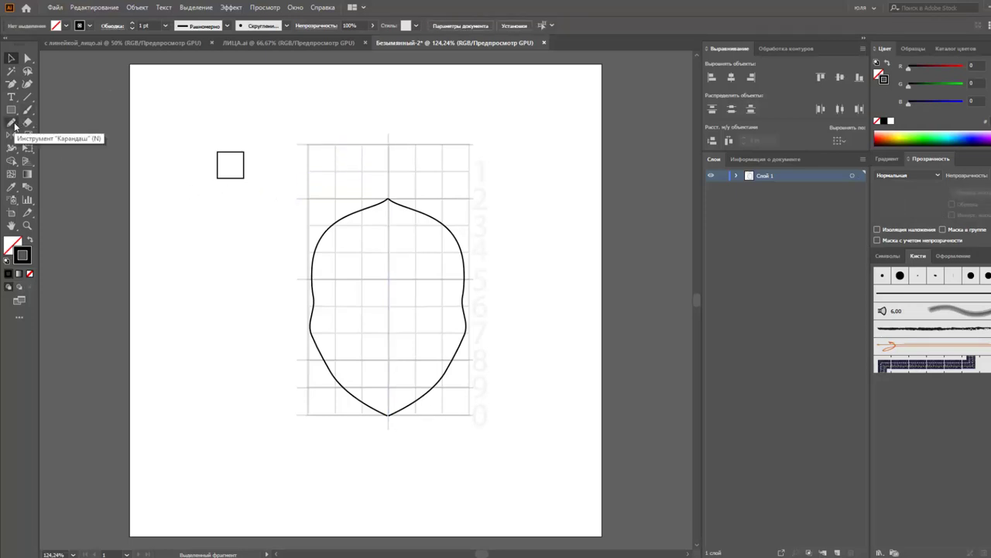
Redraw the left head arc freehand from the top centre down the left side
click(12, 122)
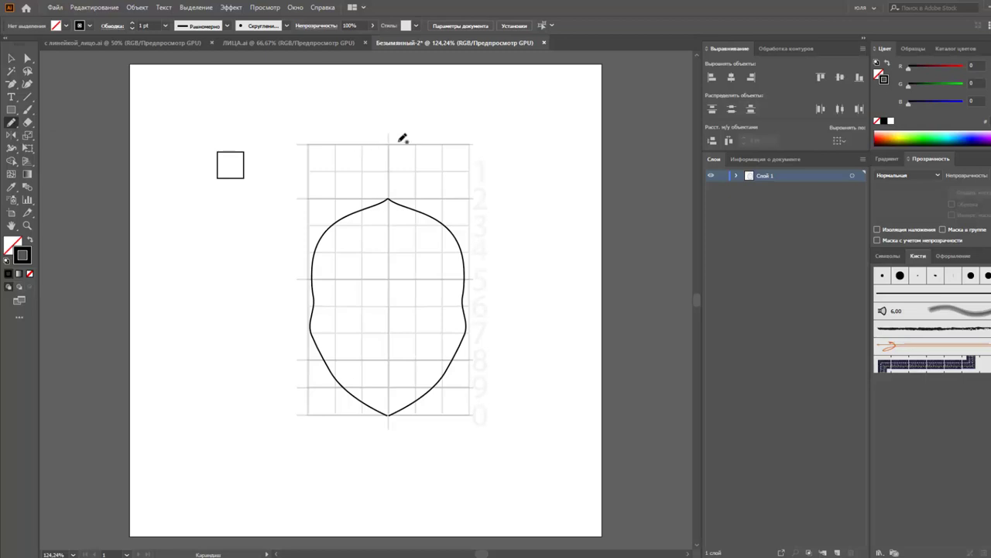
mouse_move(389, 144)
mouse_down()
mouse_move(294, 209)
mouse_move(313, 331)
mouse_up()
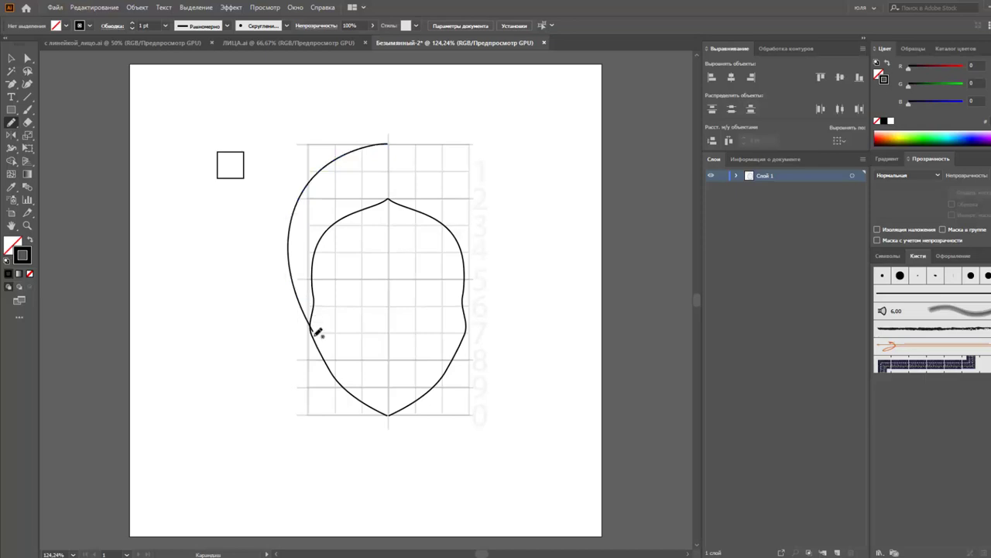
key(a)
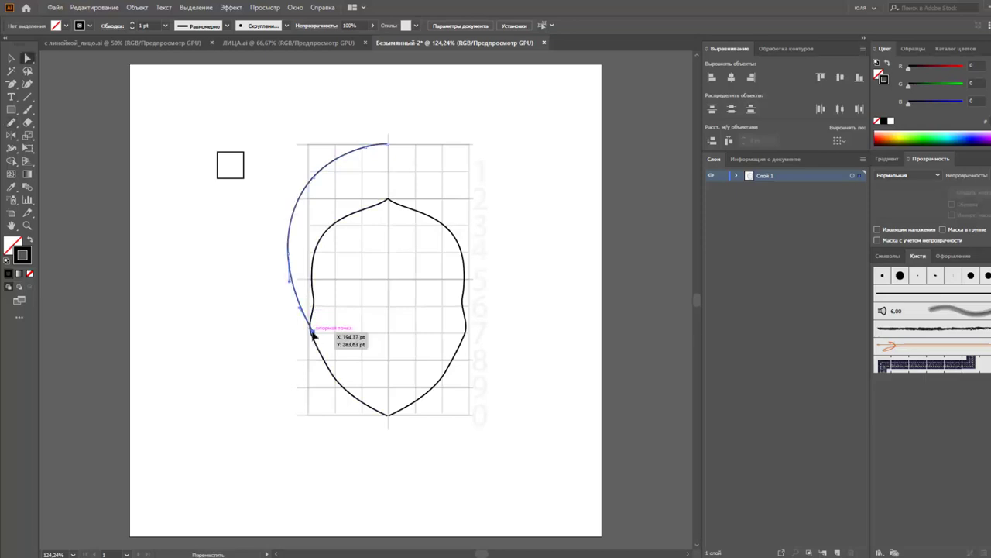
click(312, 336)
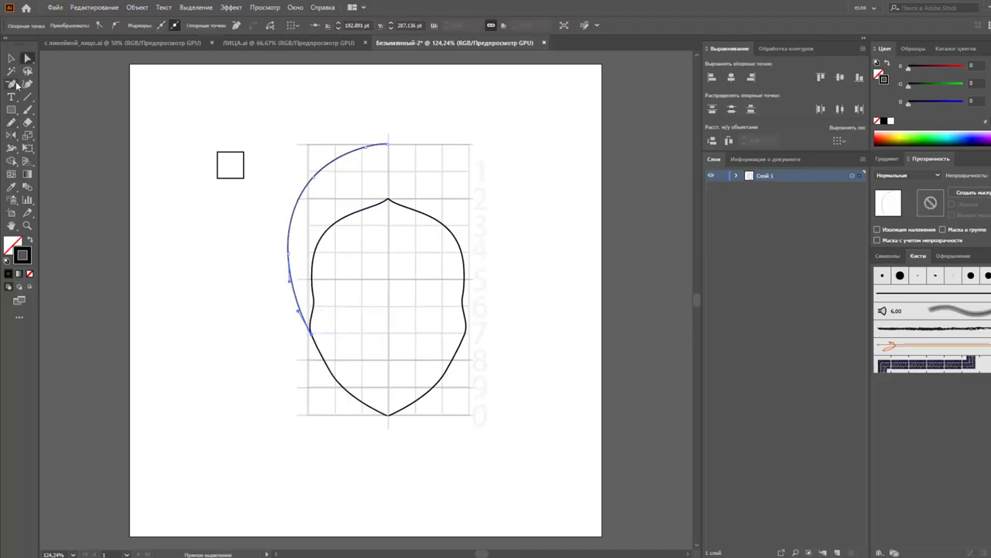
click(11, 58)
click(263, 132)
Reflect a copy of the left arc to the right around its top anchor
click(359, 148)
key(o)
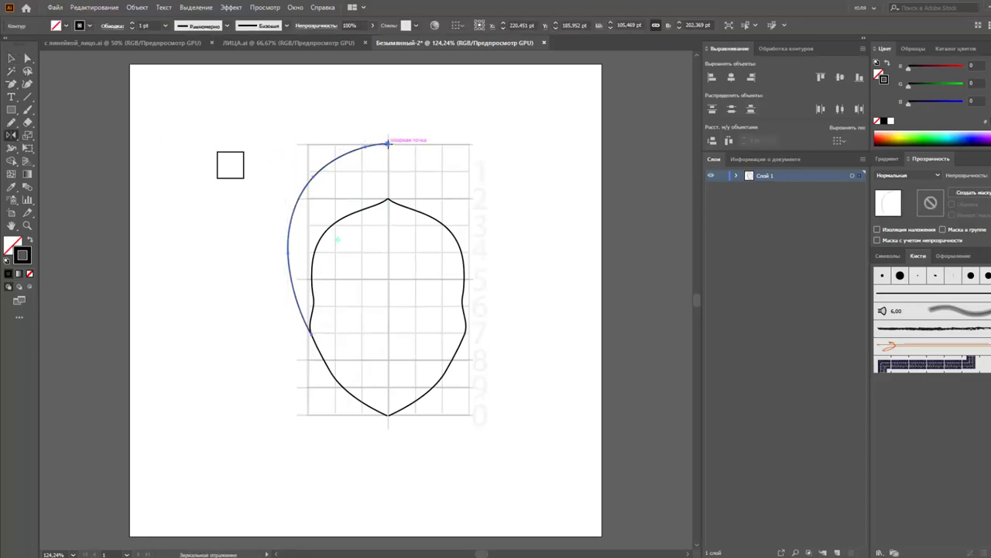
click(389, 143)
drag(336, 160, 436, 186)
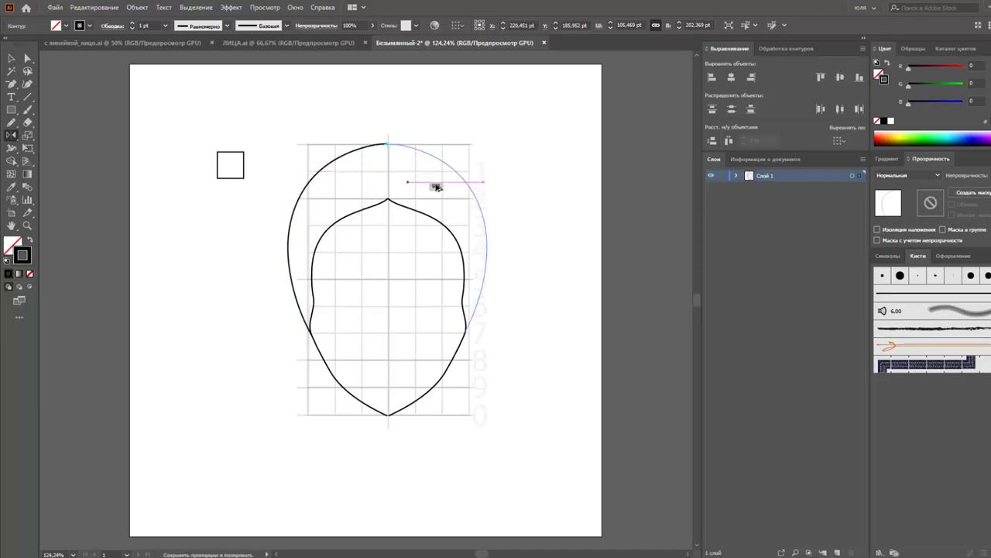
click(11, 57)
click(86, 99)
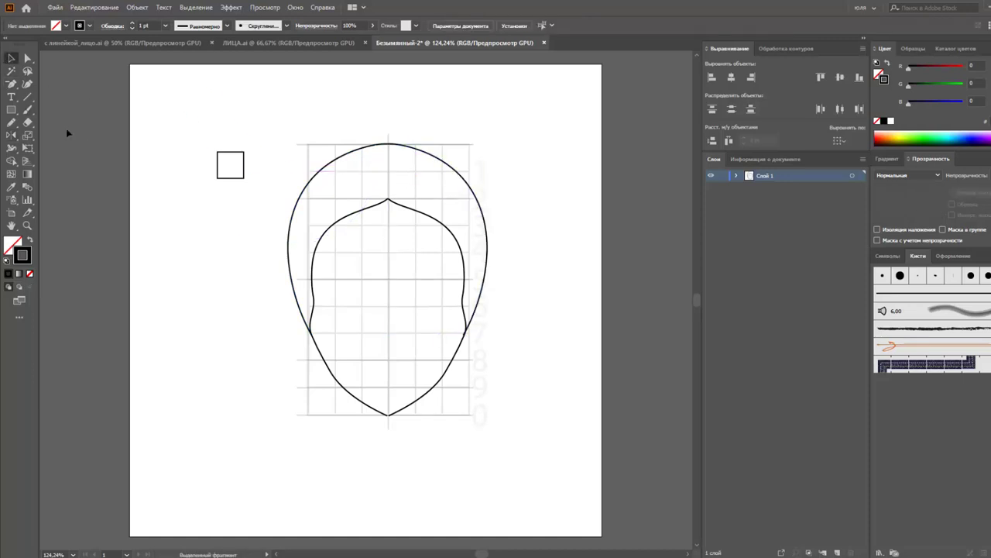
Pencil an ear beside the left cheek and stretch it downward
click(13, 123)
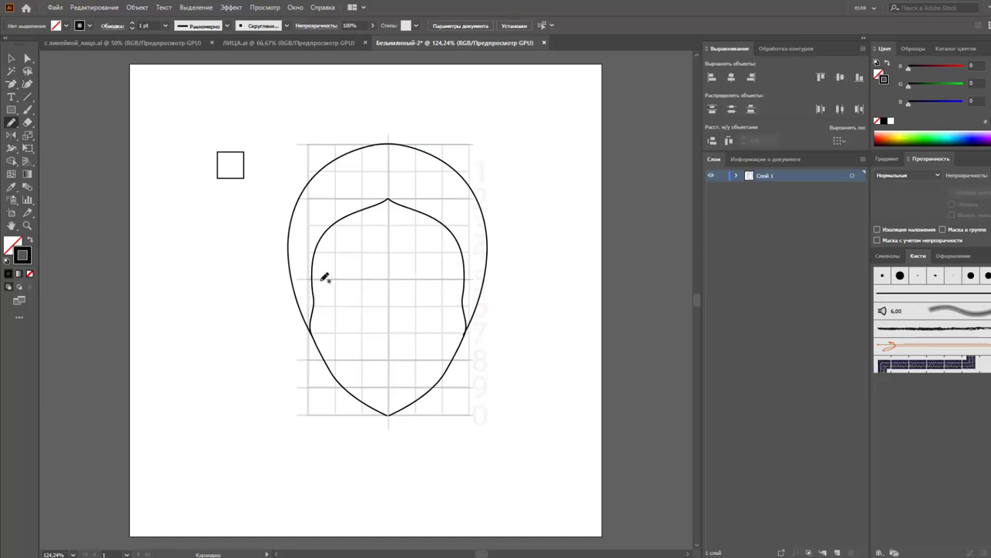
drag(313, 280, 309, 320)
drag(309, 320, 310, 332)
key(v)
click(307, 333)
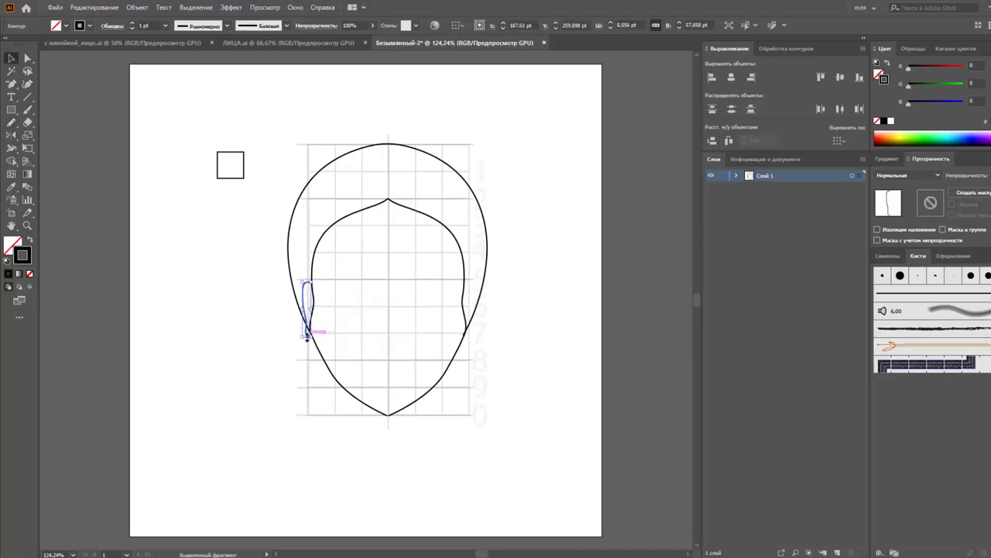
drag(307, 335, 306, 357)
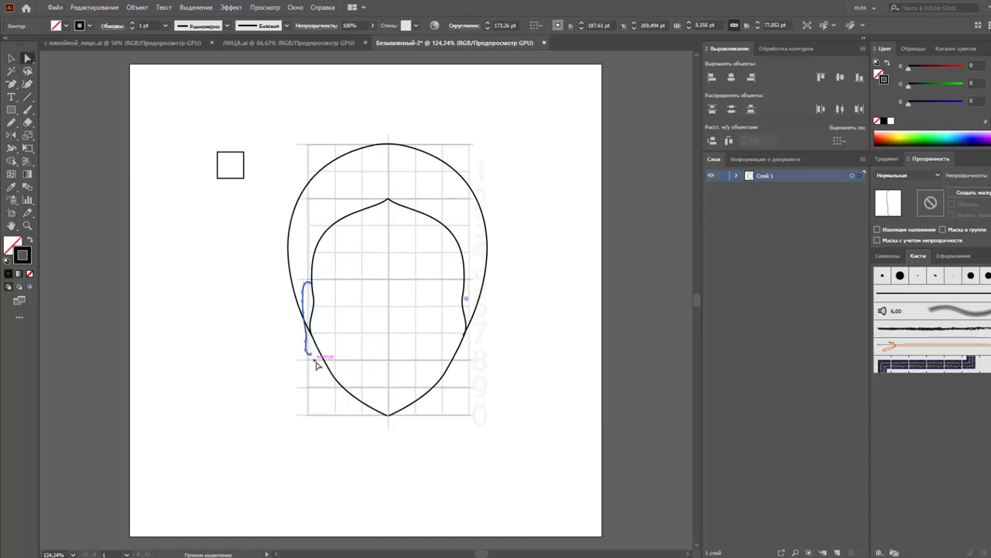
Move the ear's lower anchor, remove an extra point and bulge its upper part outward
key(a)
drag(314, 354, 310, 354)
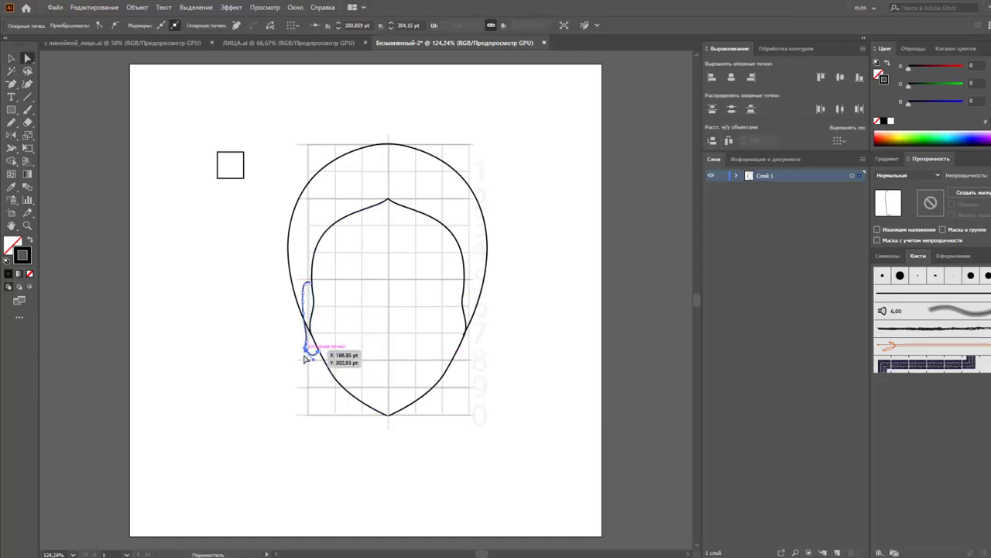
drag(306, 358, 306, 305)
key(minus)
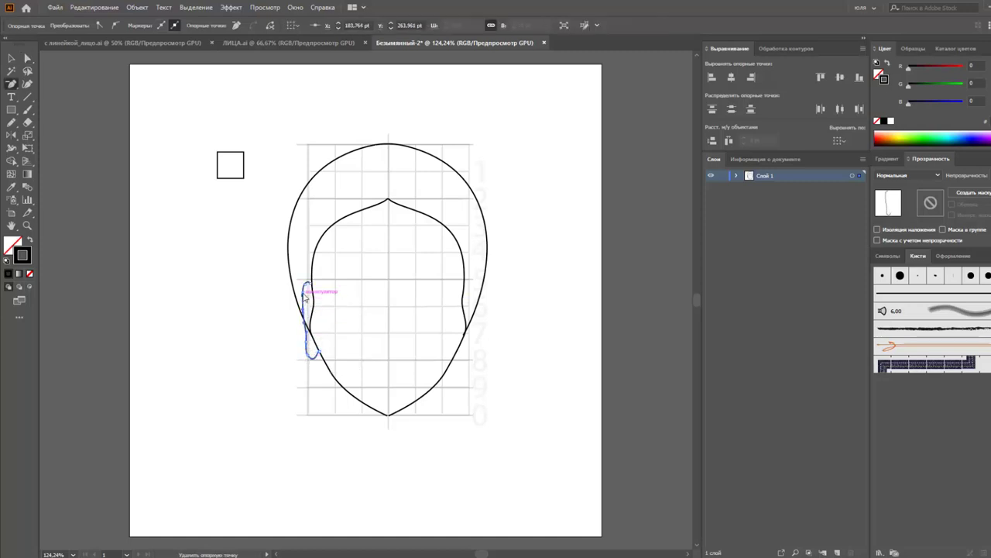
click(306, 296)
key(Return)
key(a)
drag(309, 290, 294, 274)
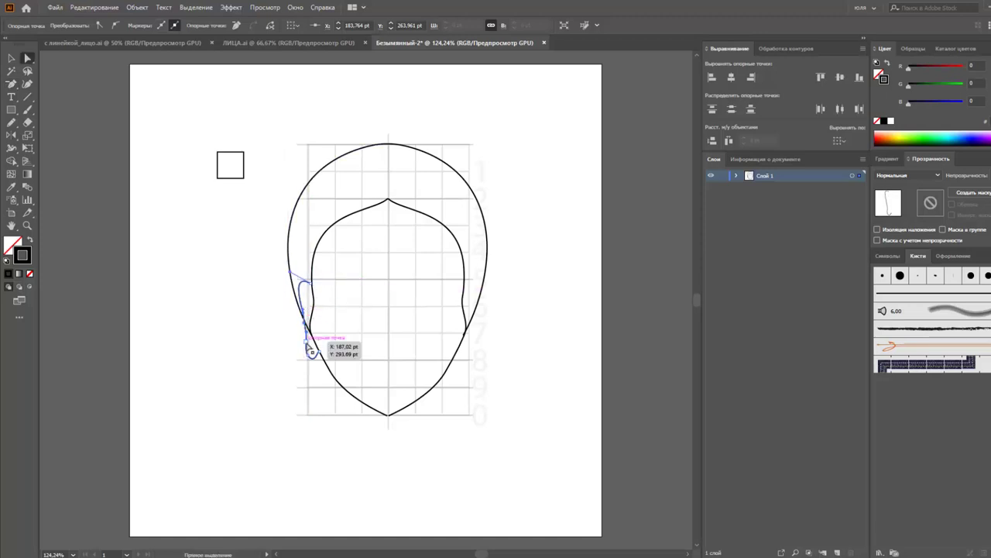
Pull an ear anchor lower, then reselect the ear and the outer head outline
key(plus)
scroll(288, 337, up, 3)
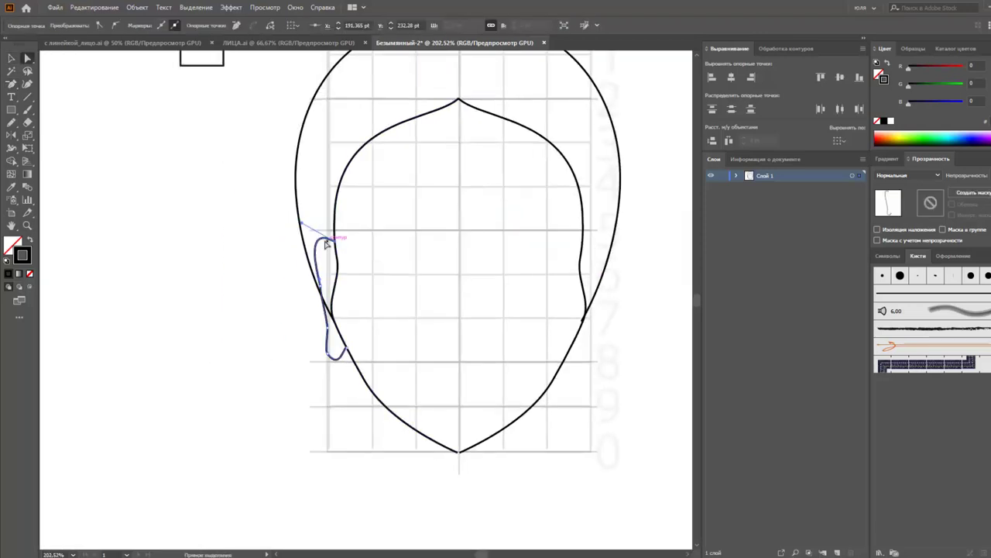
key(a)
drag(328, 248, 333, 358)
click(306, 343)
scroll(306, 343, up, 1)
click(325, 333)
click(308, 275)
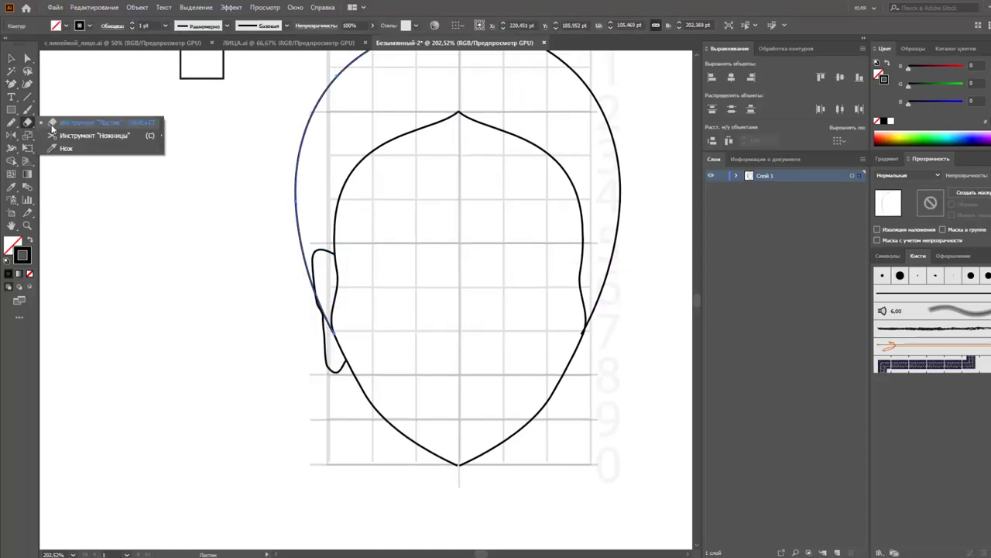
Use Scissors and Direct Selection to round off the ear's top curve, then zoom out
drag(27, 121, 78, 134)
click(311, 285)
key(a)
click(318, 288)
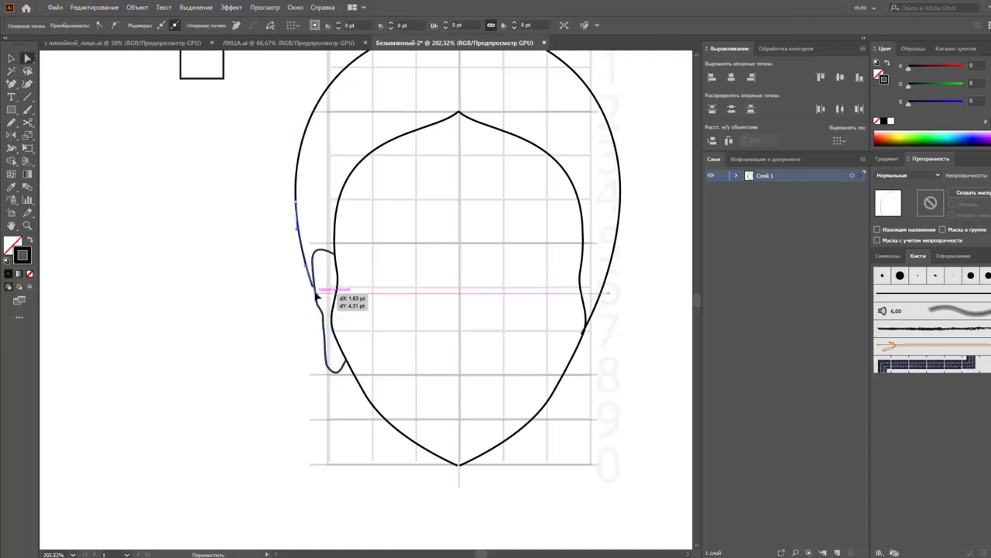
drag(317, 257, 320, 249)
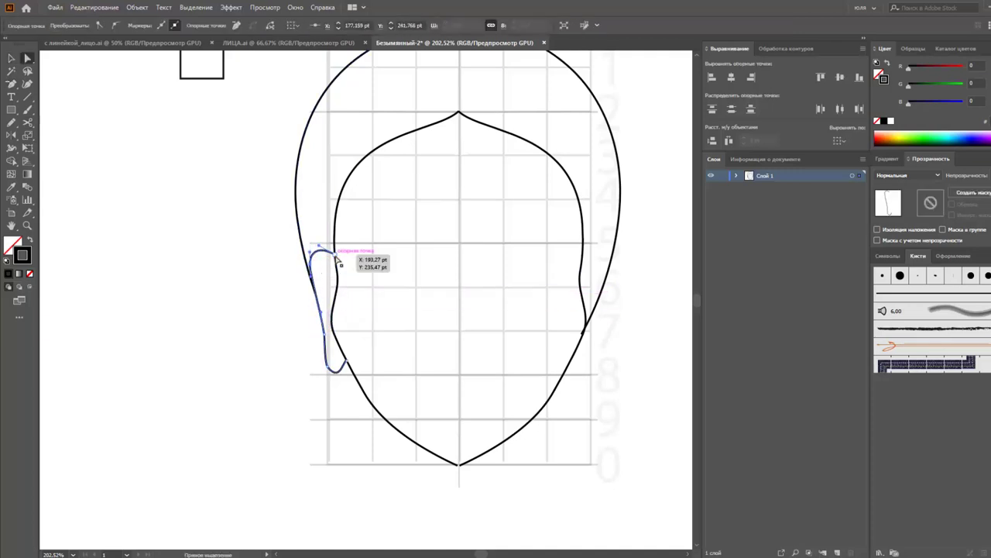
key(plus)
key(v)
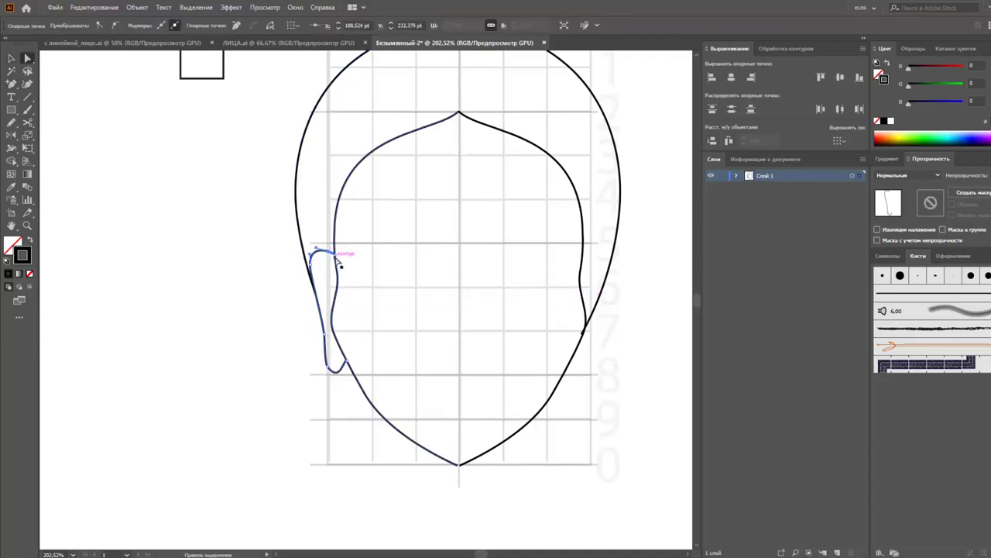
click(335, 263)
click(334, 259)
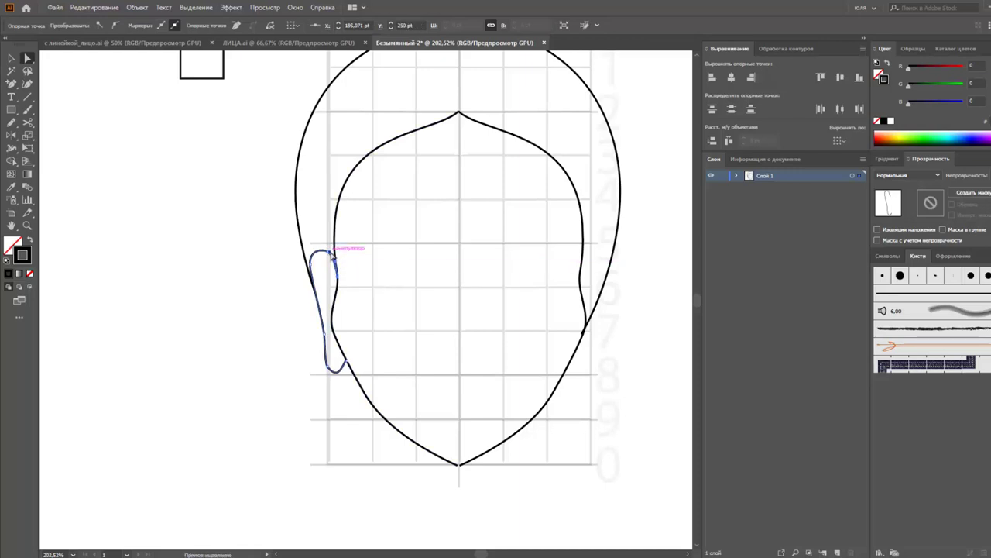
key(v)
click(251, 311)
scroll(250, 307, up, 1)
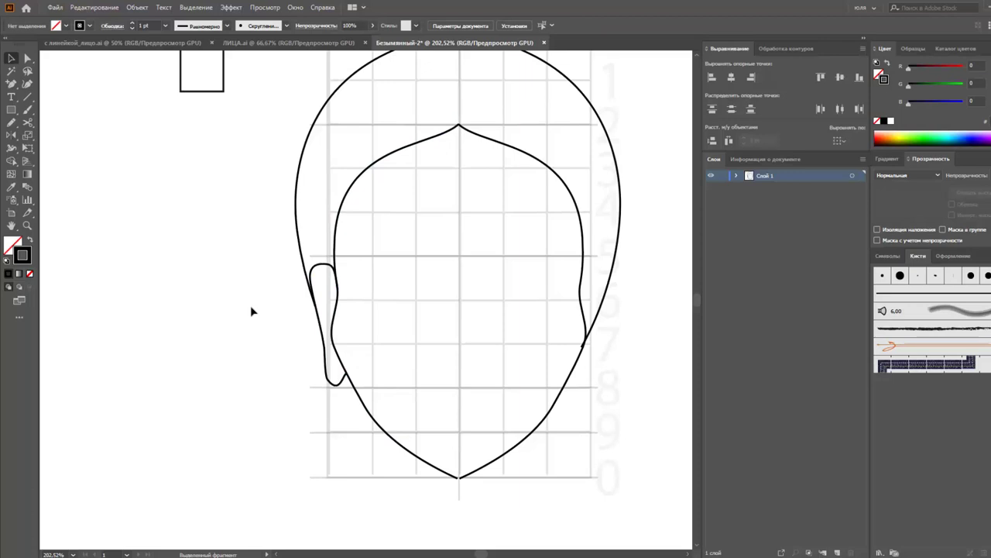
key(ctrl+minus)
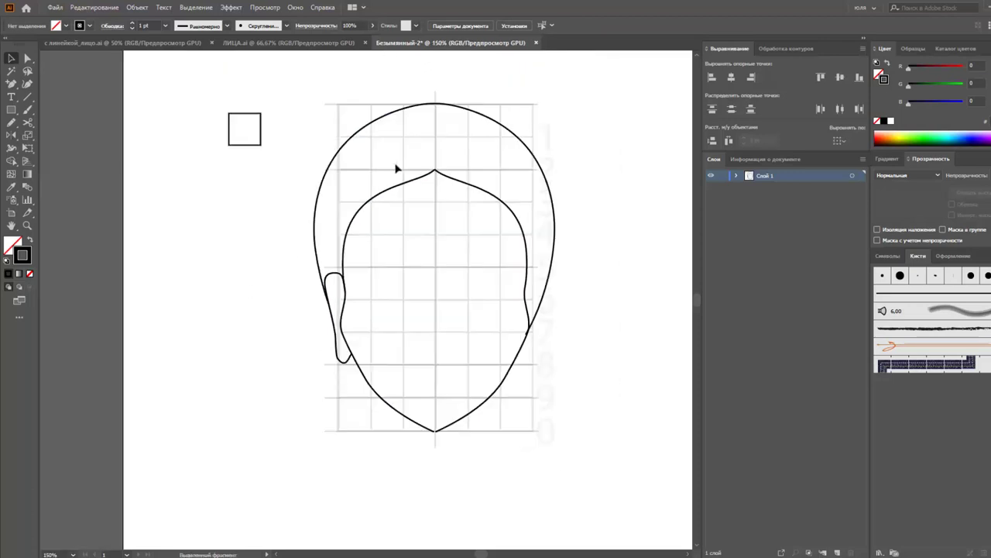
Replace the right outer arc with a reflected copy of the left arc and ear
click(505, 145)
key(Delete)
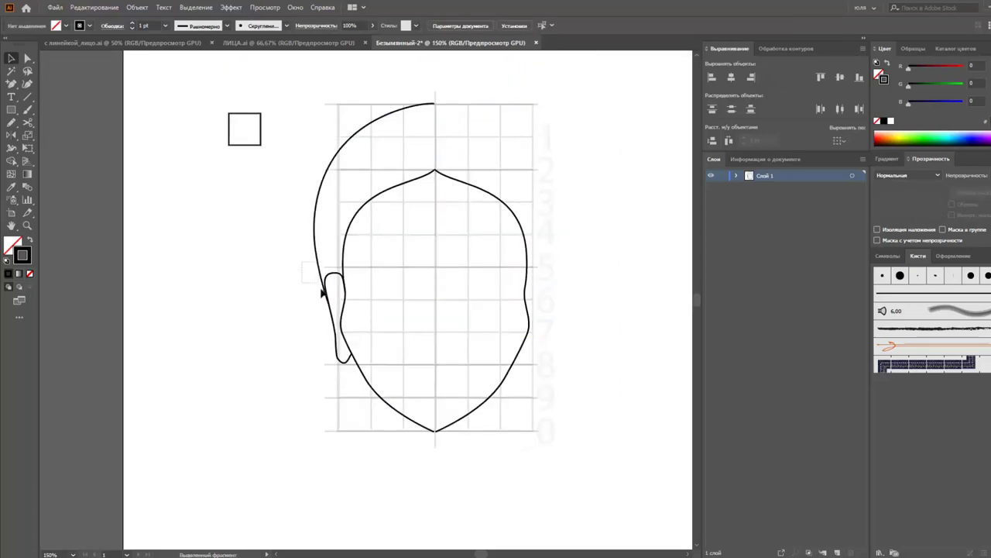
click(339, 296)
shift+click(339, 297)
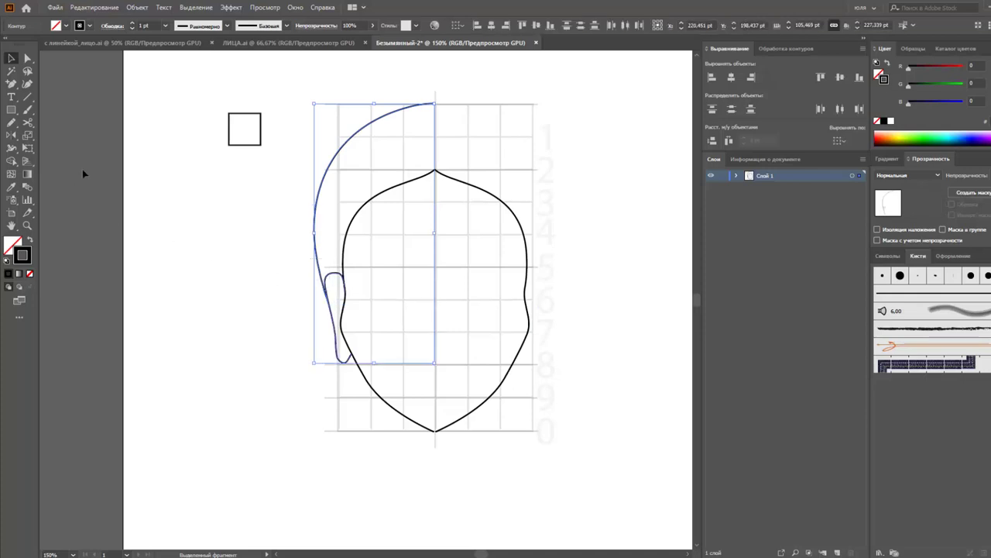
click(11, 135)
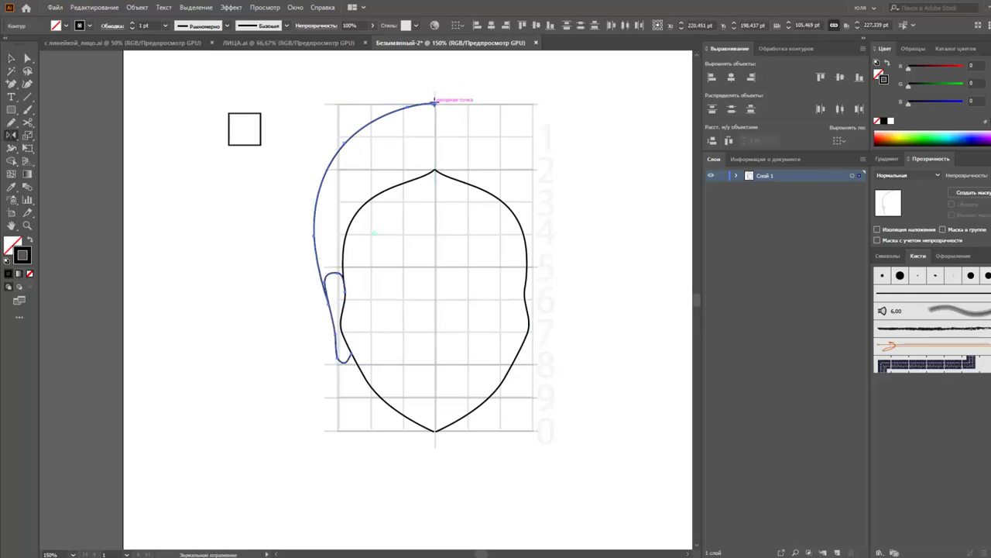
click(435, 102)
drag(316, 226, 474, 243)
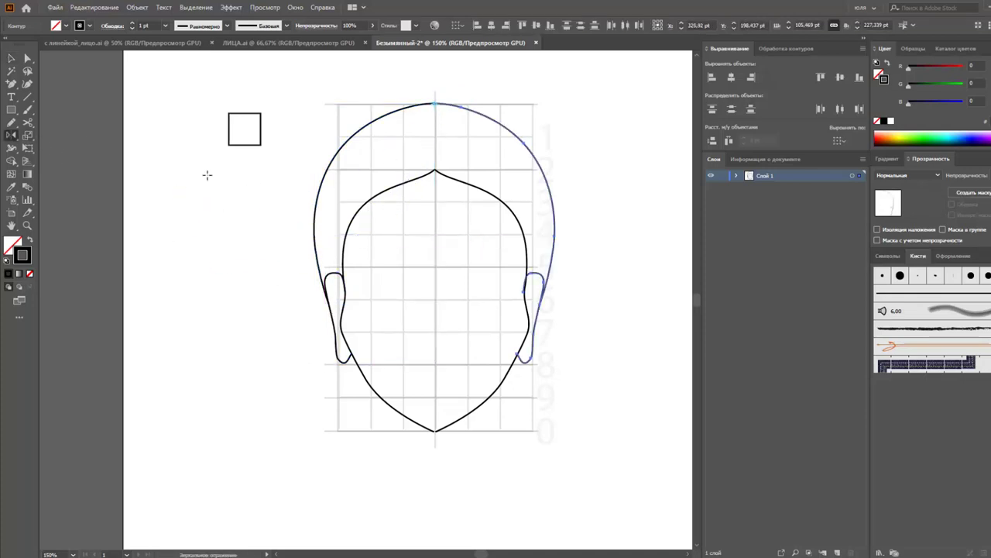
click(12, 58)
Zoom in on the mirrored right ear to check it
click(506, 332)
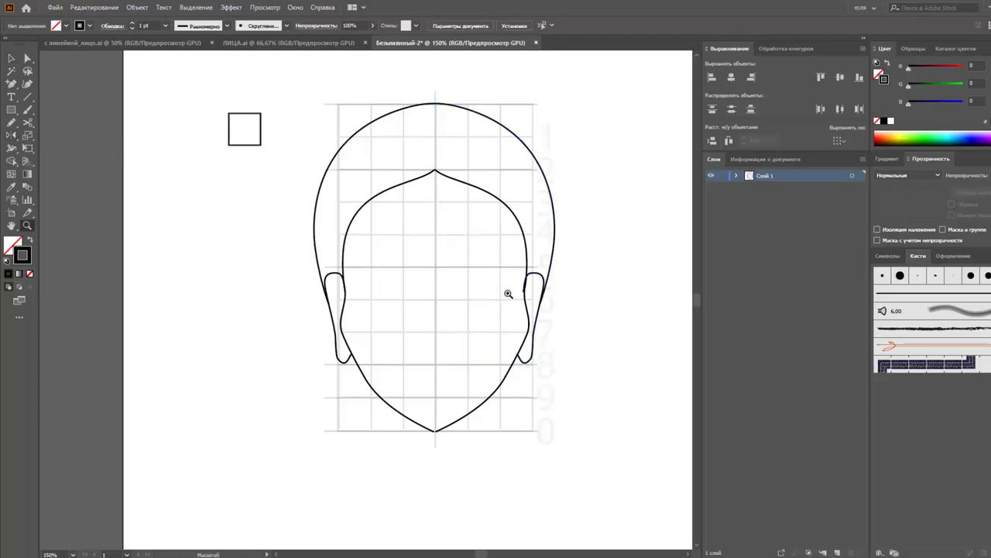
drag(507, 289, 558, 284)
click(547, 289)
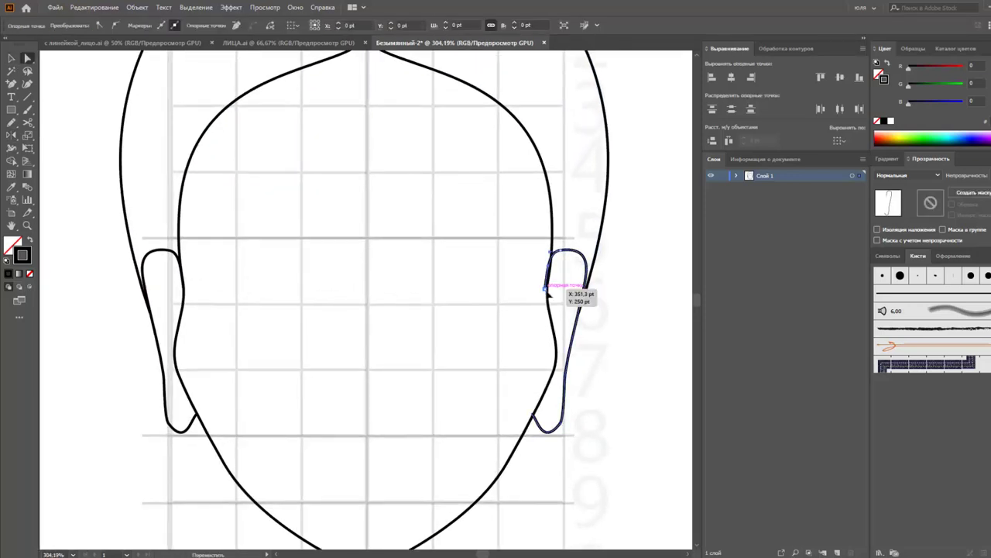
click(532, 296)
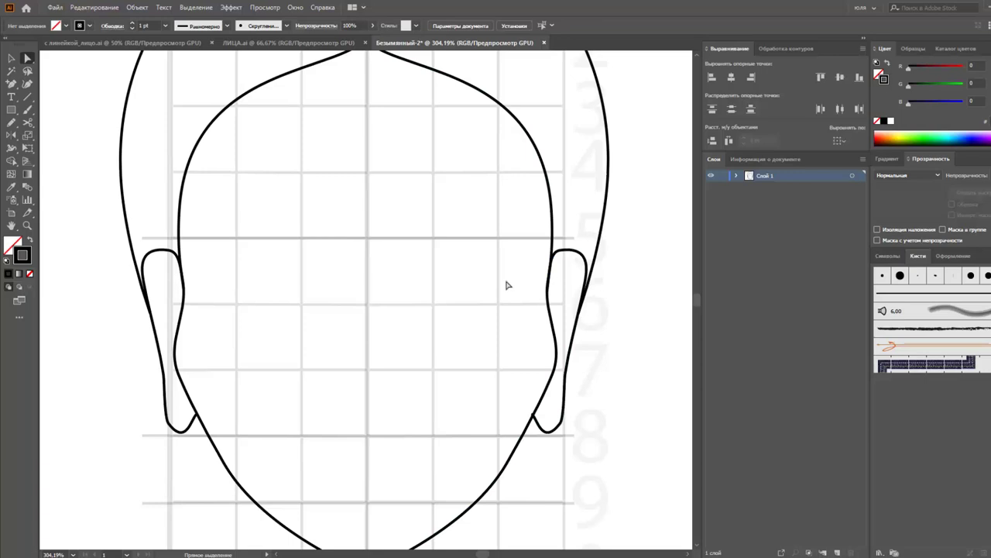
scroll(506, 285, down, 2)
scroll(480, 302, down, 1)
scroll(488, 314, down, 2)
scroll(519, 326, up, 2)
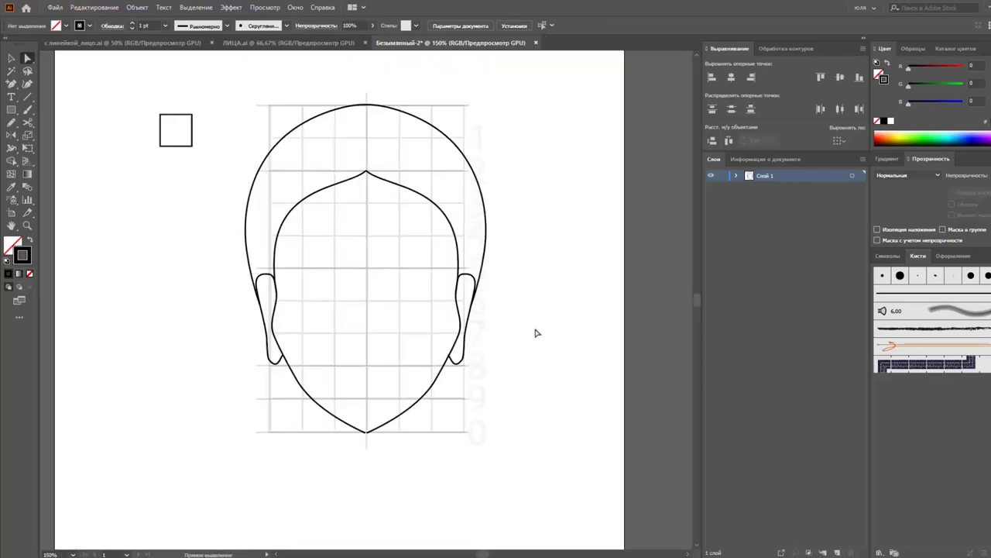
Return to the Selection tool, then pick the Pencil tool from the toolbar
key(v)
click(11, 123)
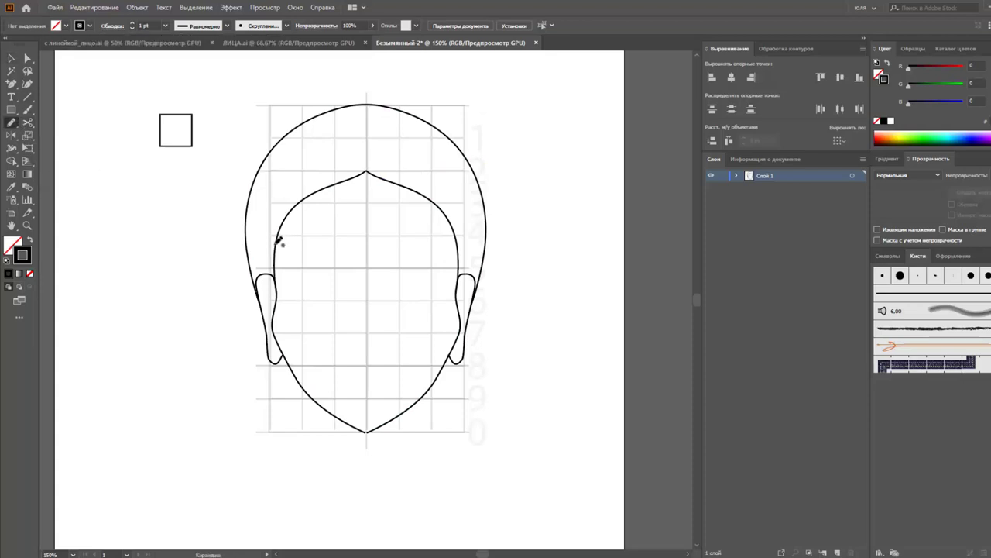
Pencil over the inner hairline from the peak down the right side toward the ear
drag(359, 175, 411, 186)
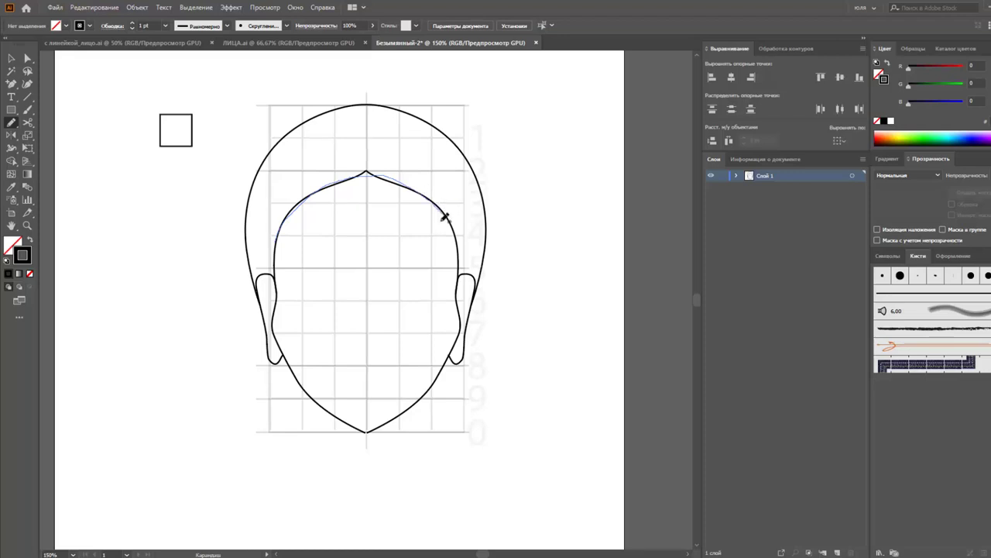
drag(444, 218, 446, 219)
drag(414, 178, 453, 217)
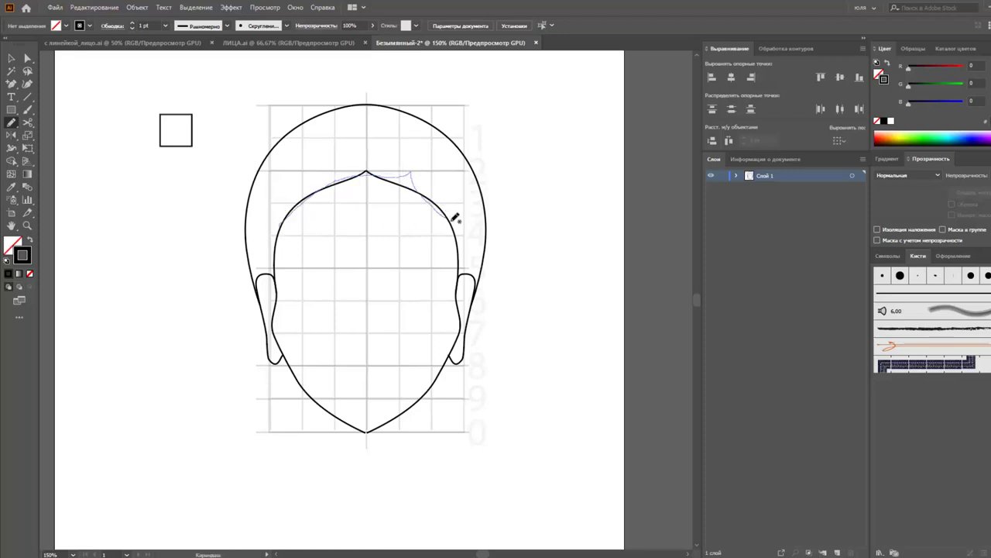
drag(450, 267, 442, 245)
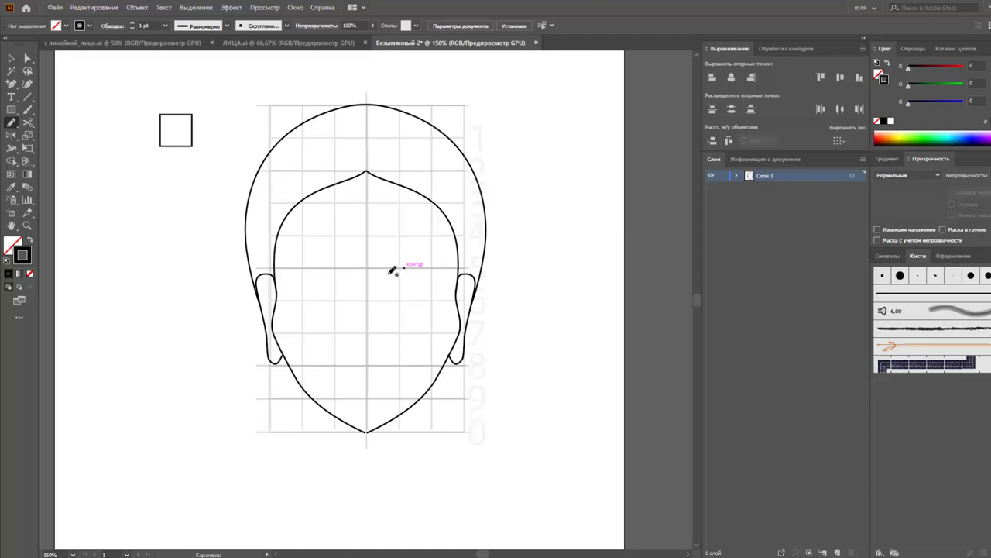
Sketch the right eye's outline and fill the iris solid black
mouse_move(427, 263)
mouse_down()
mouse_move(388, 275)
mouse_move(414, 278)
mouse_move(392, 261)
mouse_up()
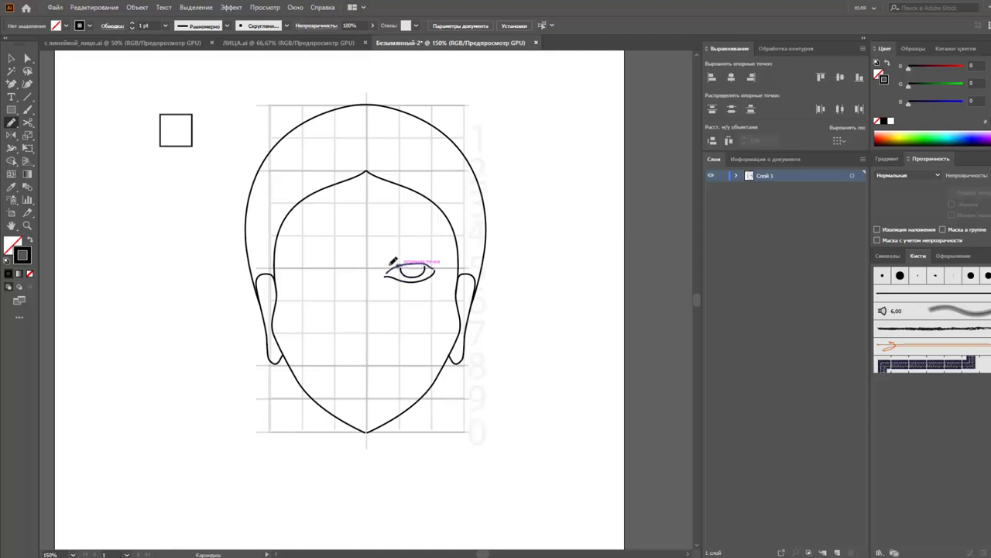
key(v)
click(413, 270)
key(shift+x)
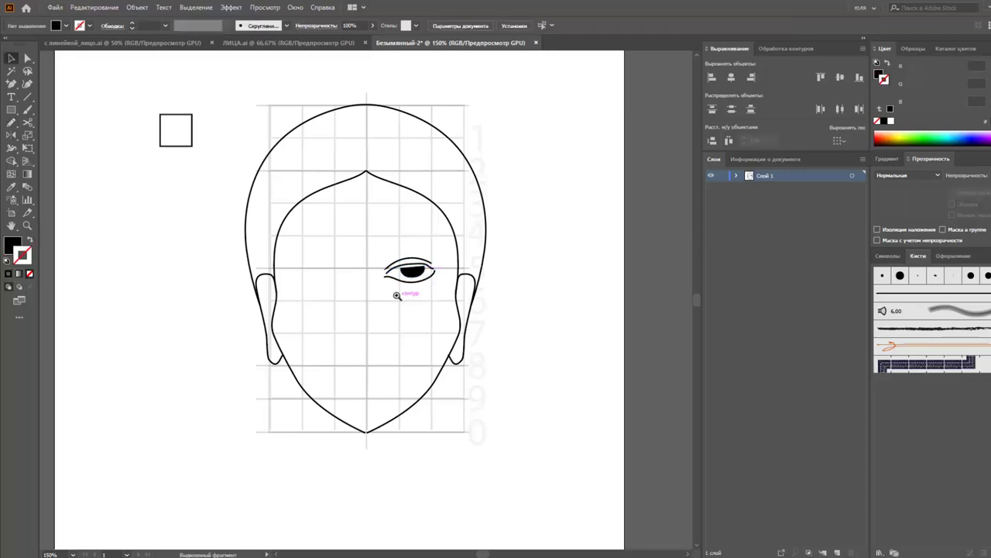
alt+scroll(399, 287, up, 3)
Raise the crease above the eye and fine-tune its ends with Direct Selection
key(a)
drag(392, 295, 365, 292)
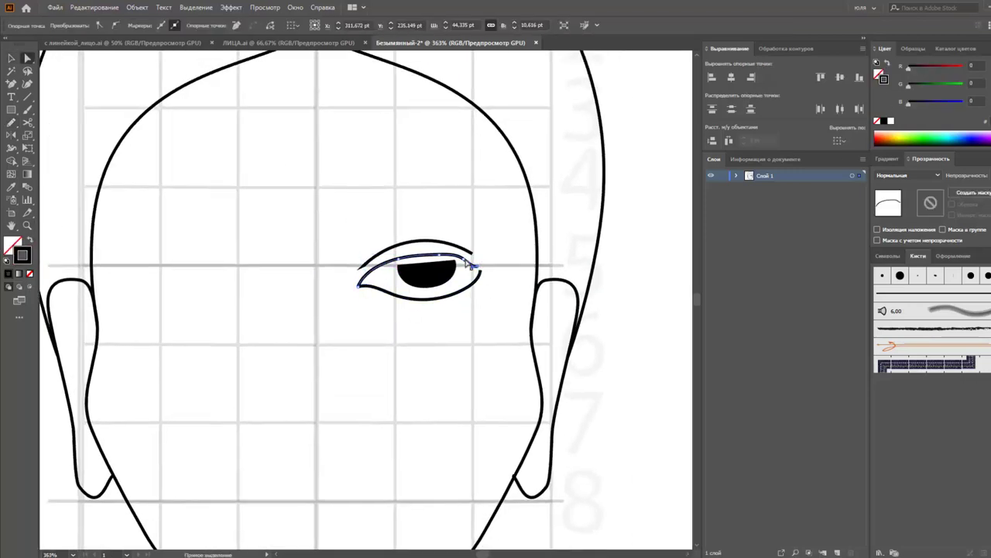
click(459, 265)
drag(422, 260, 480, 259)
drag(363, 267, 421, 240)
key(v)
Round the pupil under the upper lid and draw a small white highlight circle in it
click(427, 277)
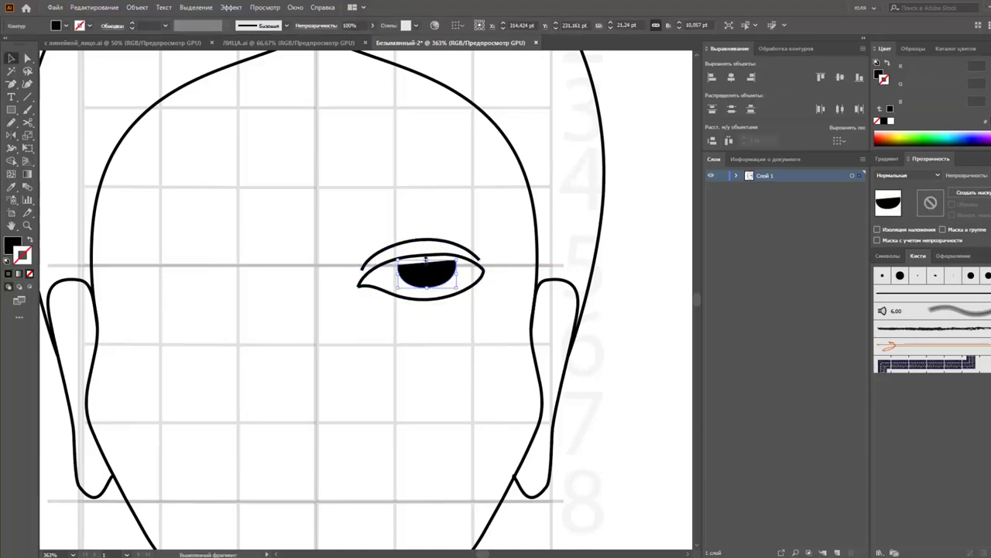
key(a)
key(p)
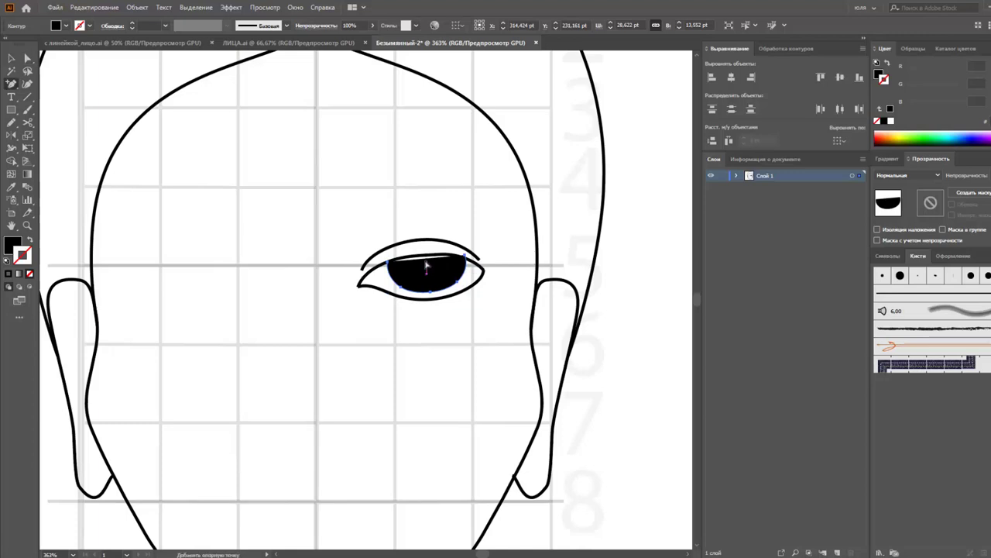
key(a)
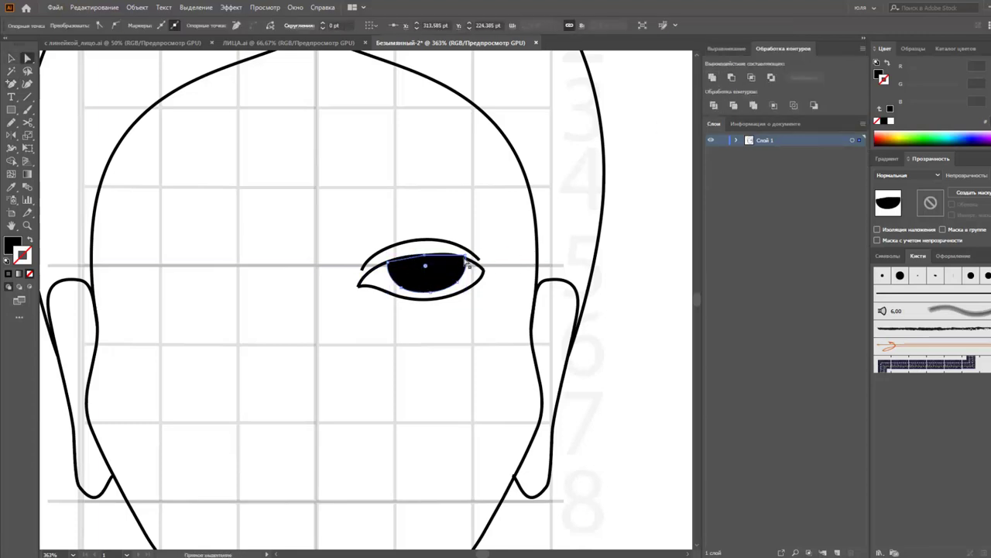
key(v)
click(381, 328)
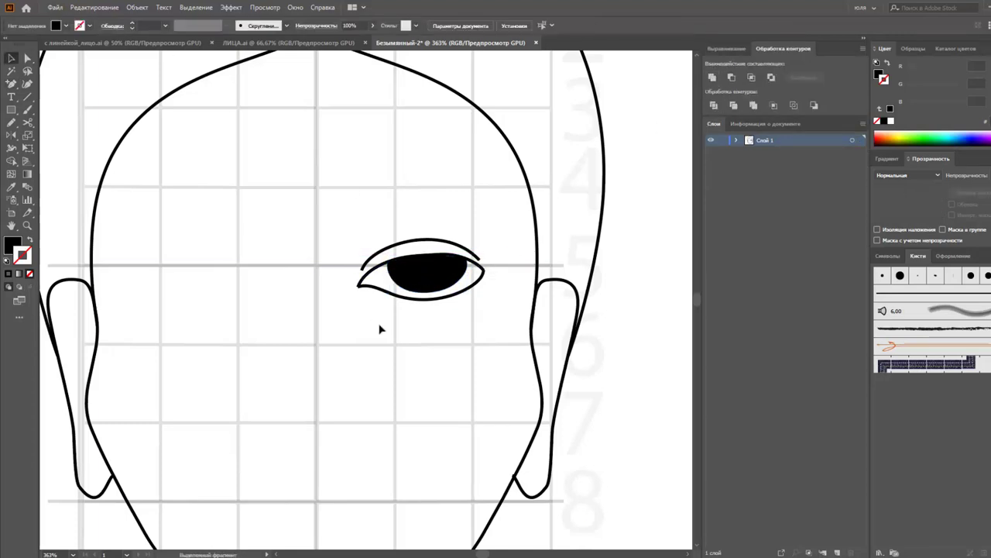
key(ctrl+z)
key(ctrl+z)
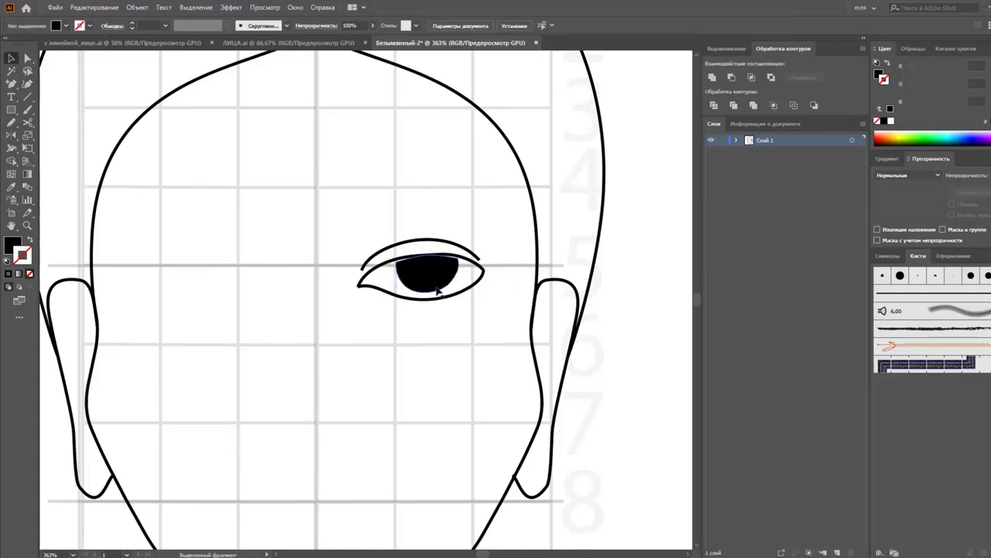
click(36, 137)
mouse_move(425, 271)
mouse_down()
mouse_move(440, 283)
mouse_move(443, 268)
mouse_move(423, 281)
mouse_up()
Position the white highlight in the pupil and pencil an eyebrow above the eye
click(361, 137)
scroll(405, 339, down, 5)
scroll(399, 335, up, 4)
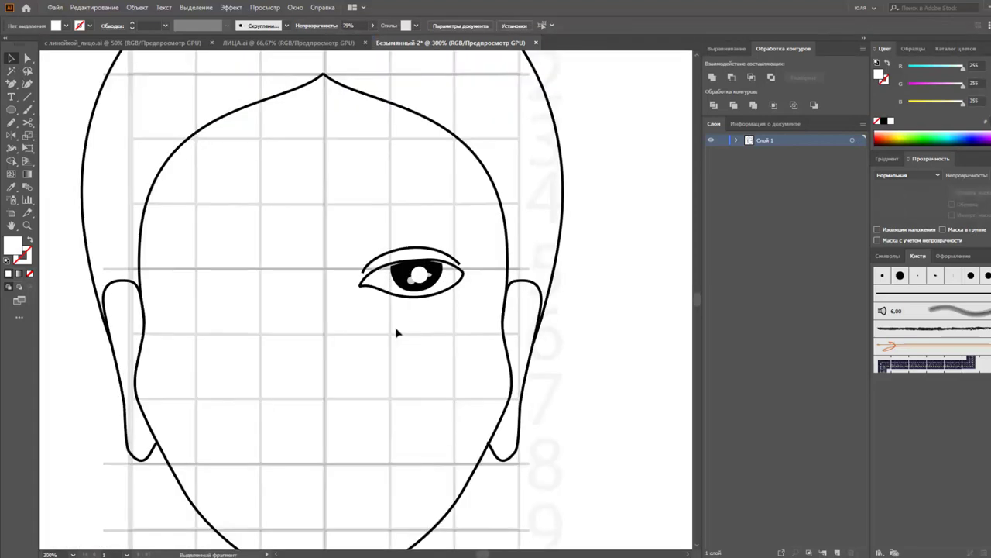
click(12, 124)
drag(370, 229, 437, 207)
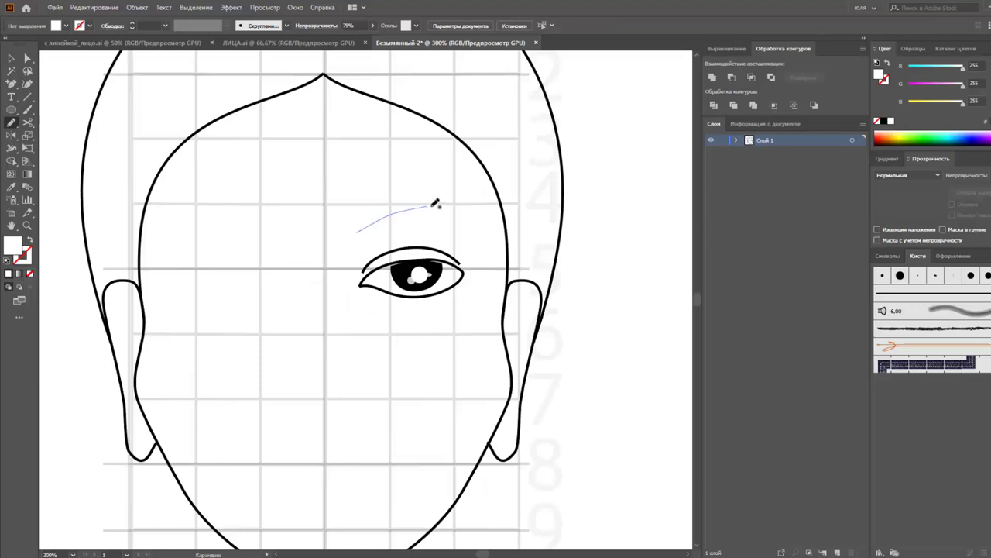
mouse_move(361, 217)
mouse_down()
mouse_move(476, 206)
mouse_move(441, 207)
mouse_move(468, 206)
mouse_up()
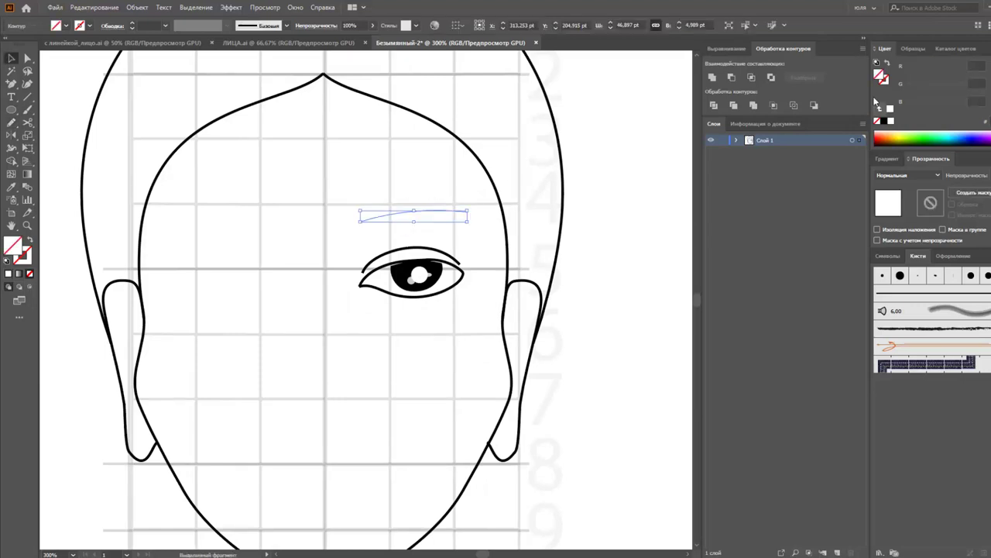
key(v)
Apply a tapered width profile to the eyebrow, then inspect the eye outline
click(227, 25)
click(206, 64)
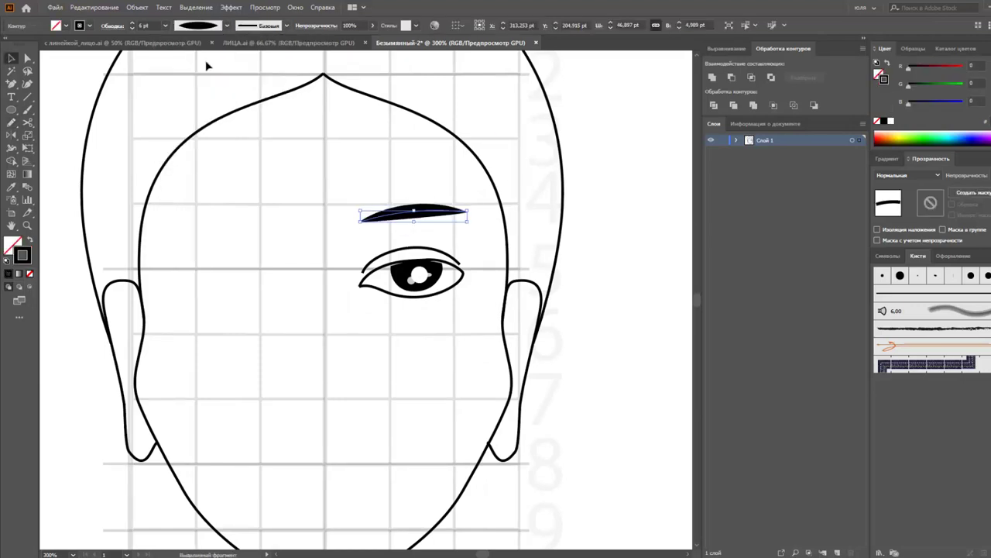
click(226, 25)
click(194, 93)
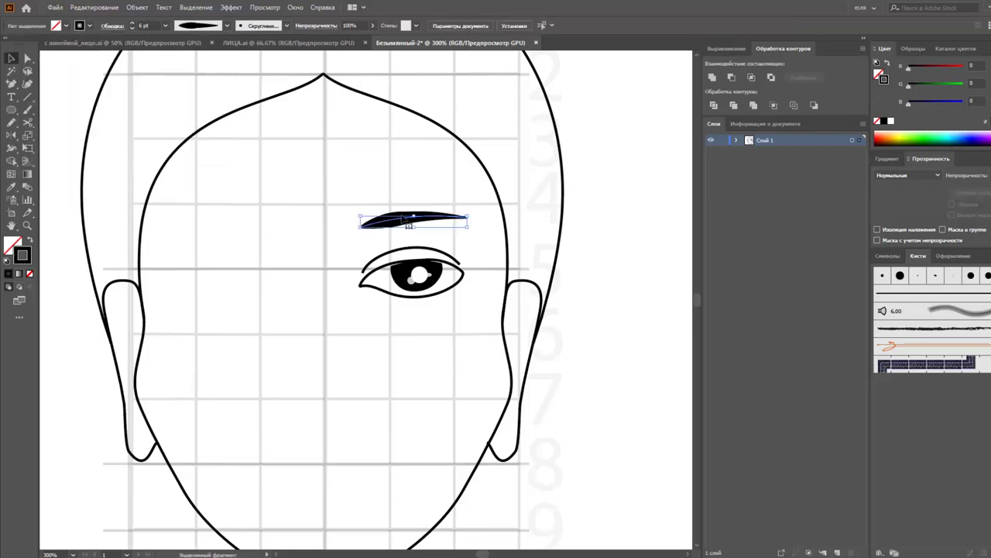
click(480, 262)
key(a)
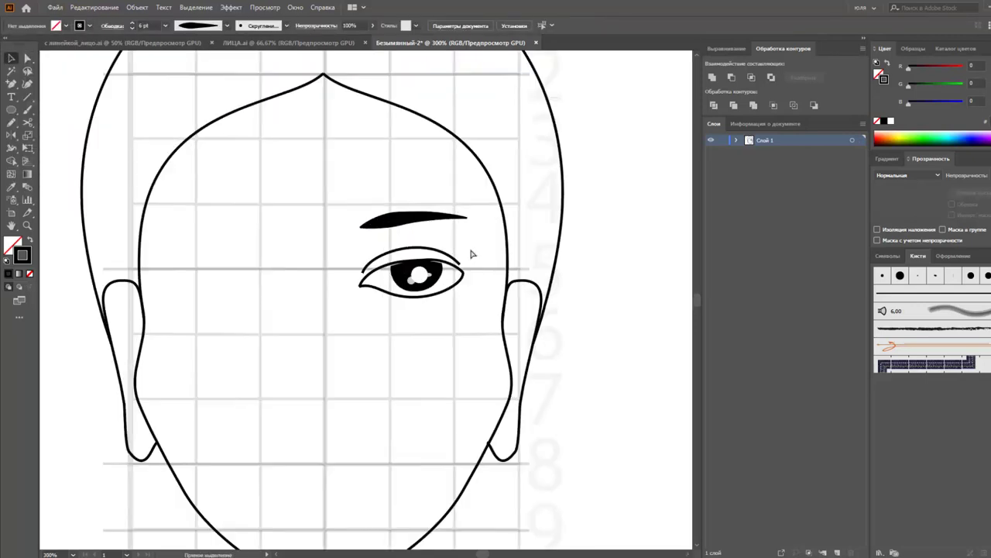
click(431, 255)
click(475, 265)
Give the eye outline a 4 pt stroke with a tapered width profile
key(n)
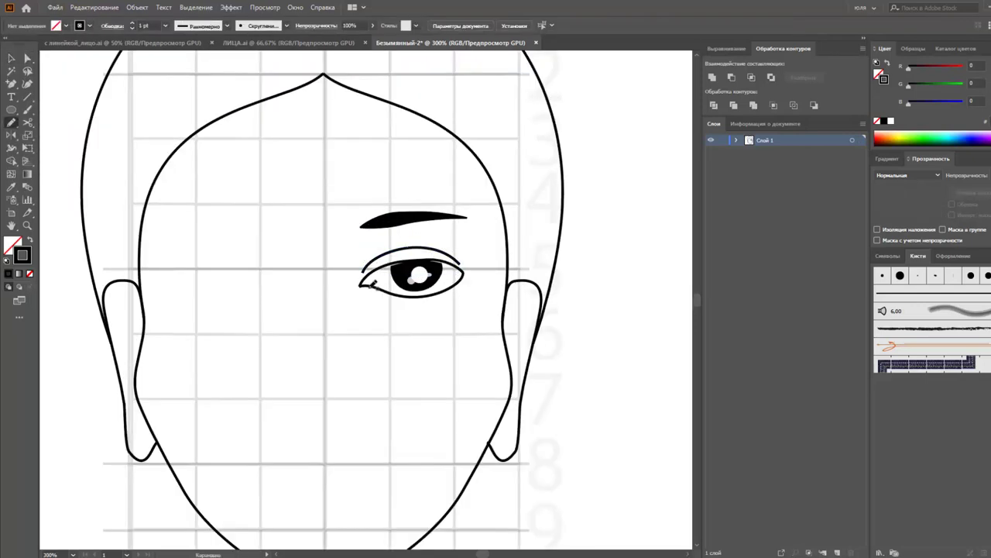
key(v)
click(462, 272)
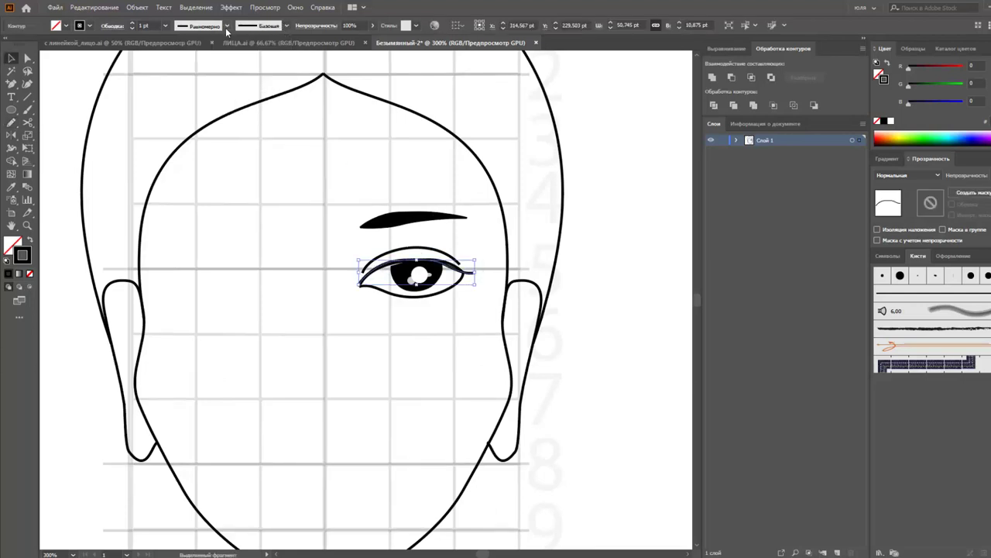
click(165, 26)
click(182, 178)
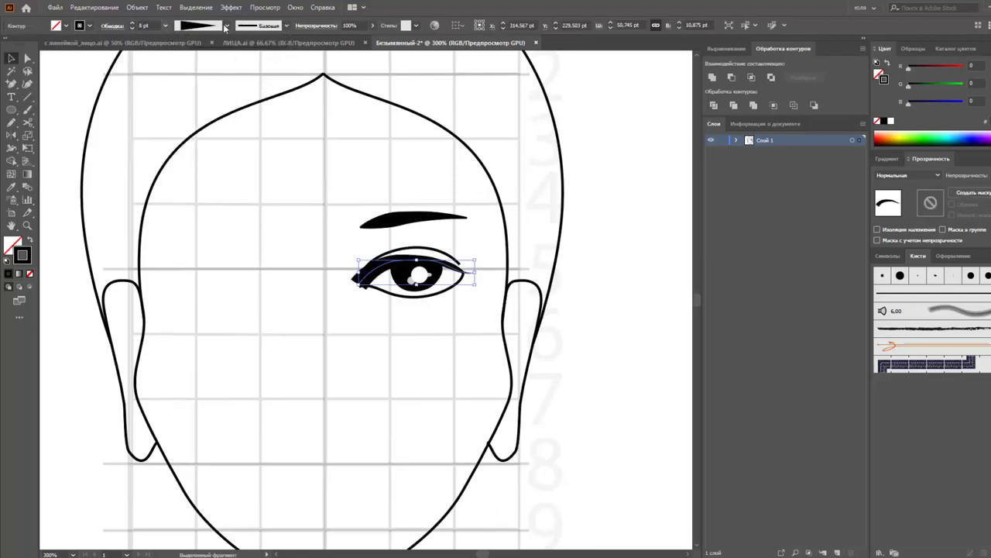
click(165, 25)
click(178, 108)
click(227, 25)
click(194, 55)
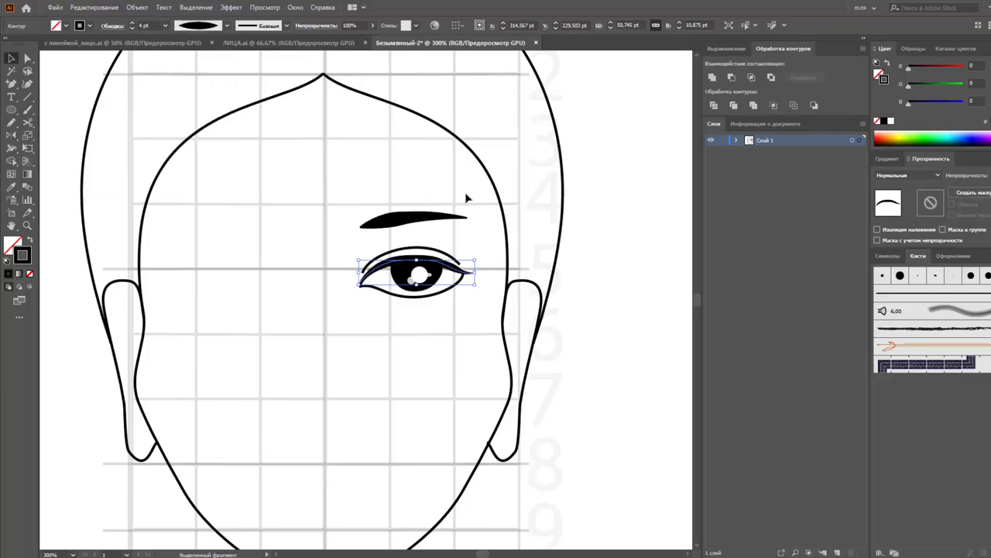
click(488, 283)
Select the eye and eyebrow together and shrink them slightly
click(461, 263)
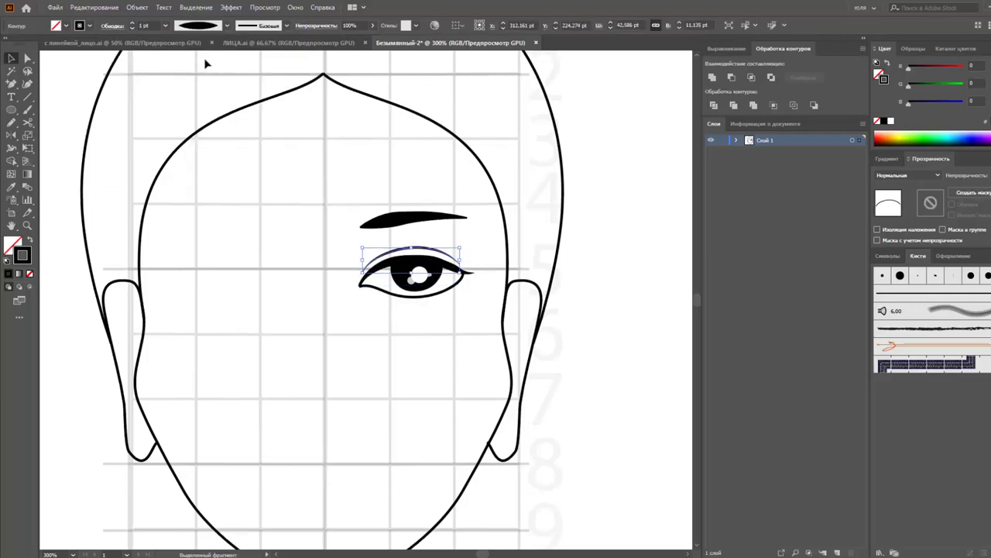
click(480, 245)
key(ctrl+minus)
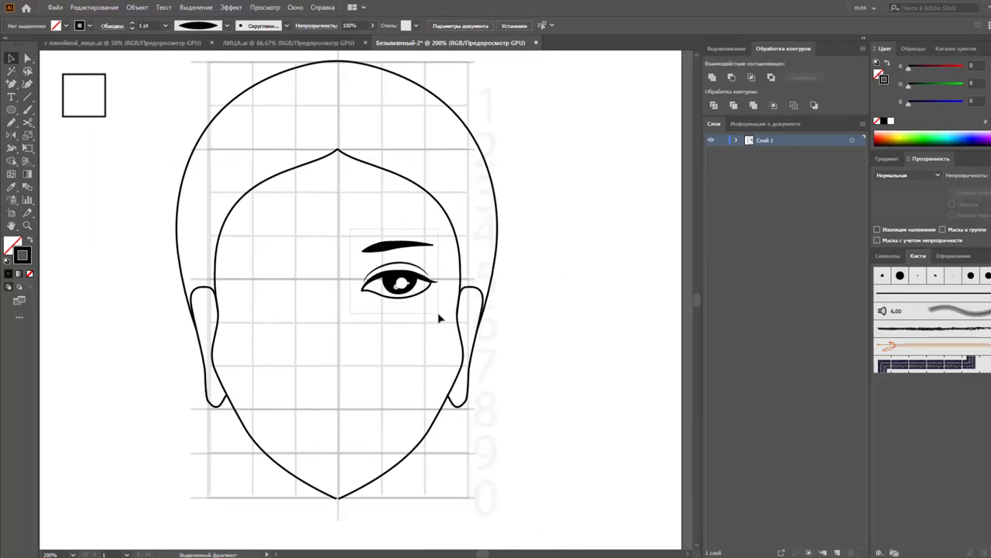
drag(437, 312, 433, 312)
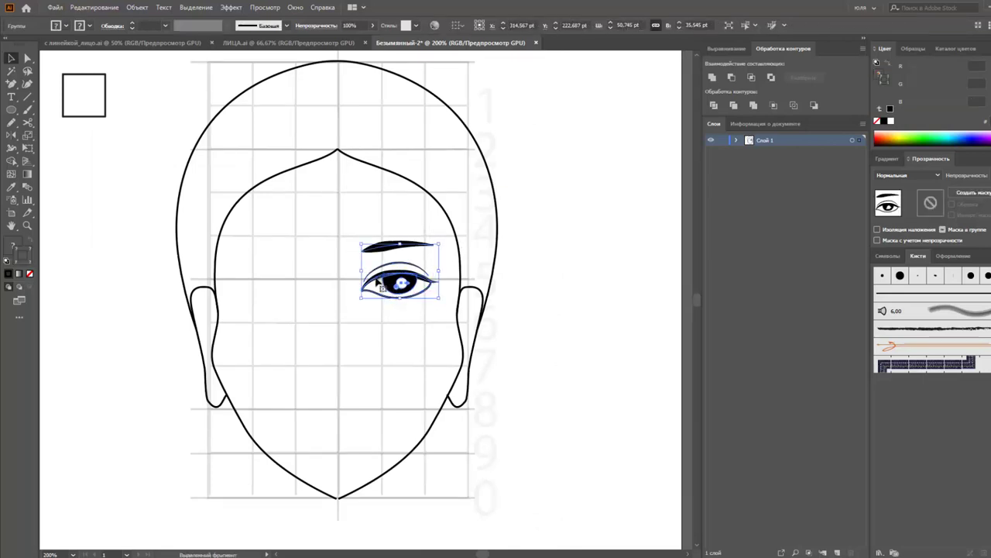
drag(361, 298, 426, 288)
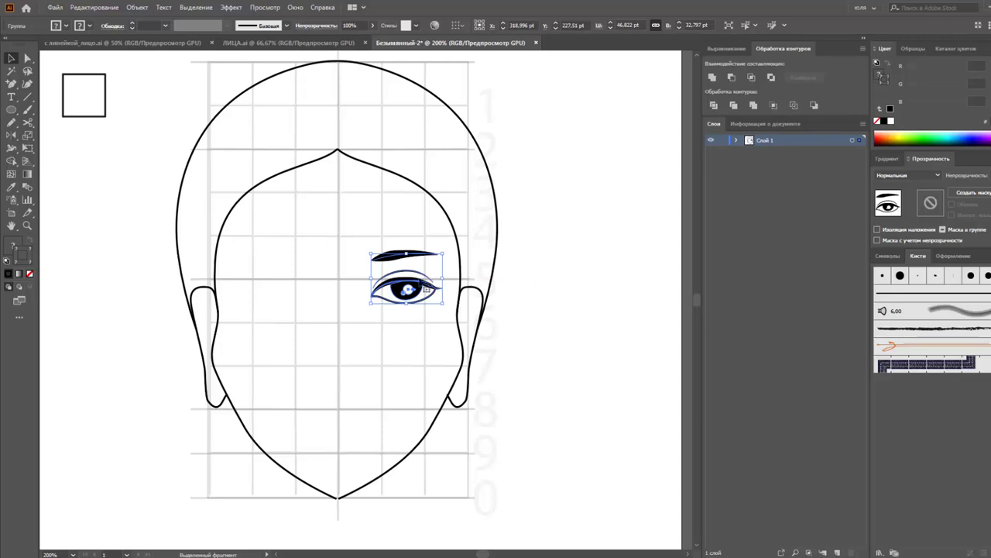
click(12, 135)
Reflect a copy of the eye and eyebrow across the face's centre line to the left
click(337, 278)
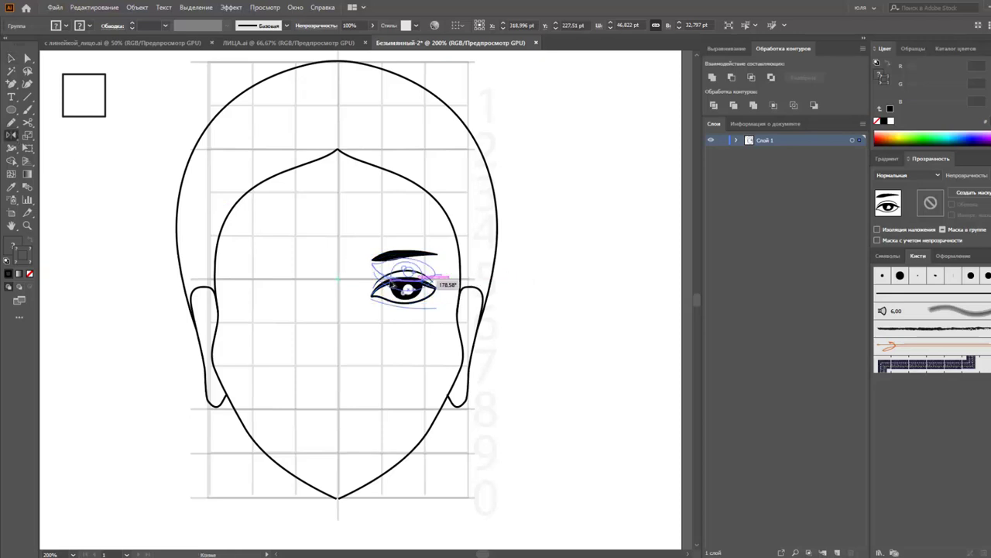
drag(387, 287, 336, 283)
click(11, 60)
click(135, 114)
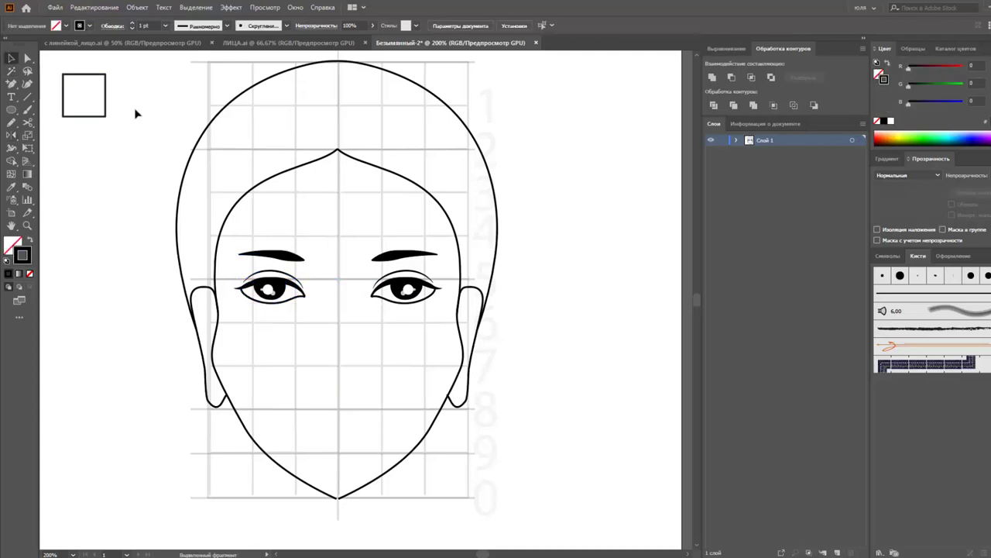
scroll(152, 197, down, 2)
scroll(153, 201, up, 1)
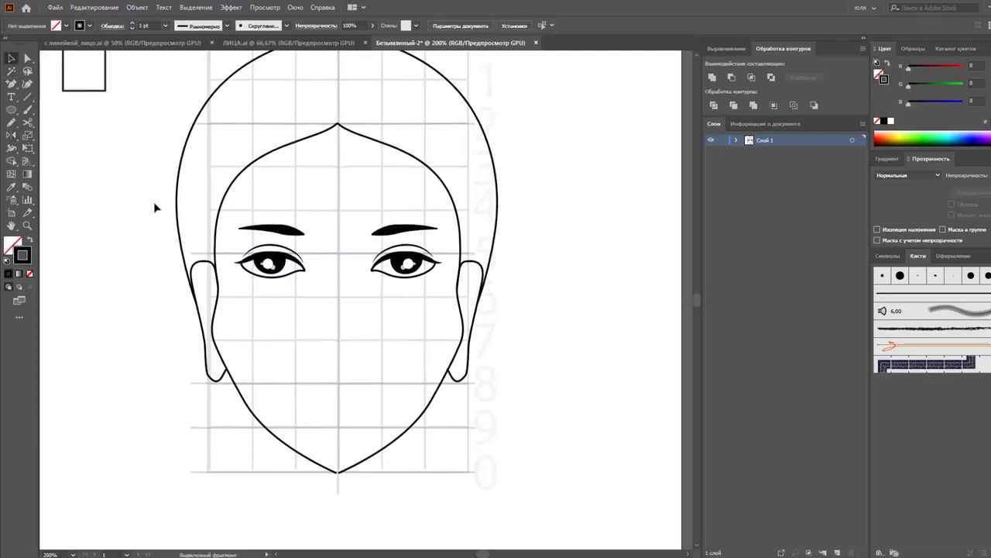
scroll(154, 201, up, 1)
key(ctrl+minus)
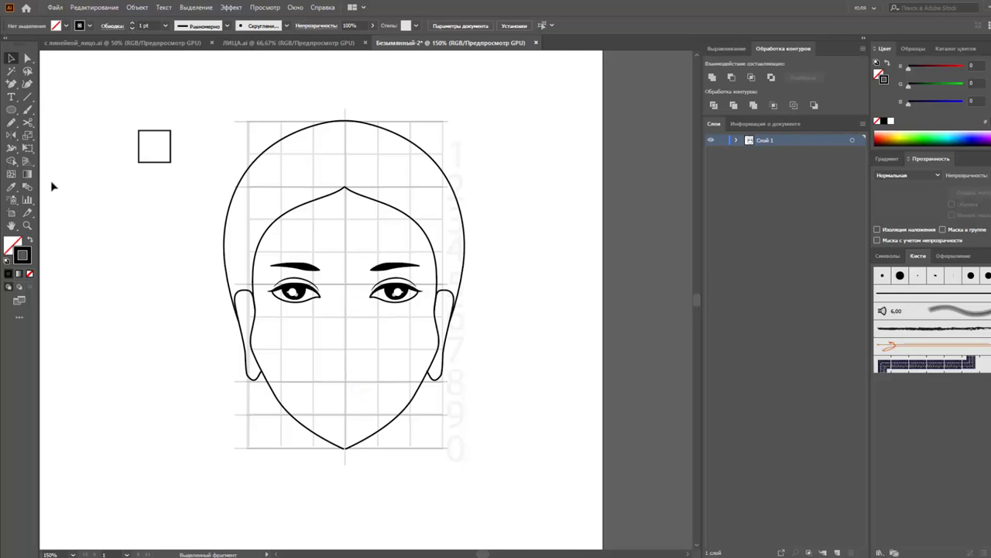
click(11, 122)
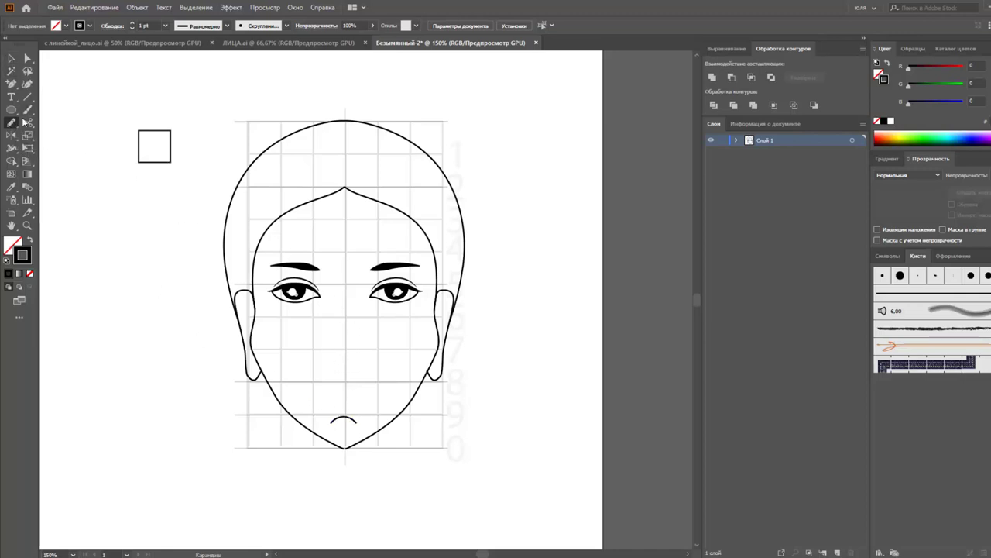
Draw a small solid black ellipse for the mouth just above the chin curve
click(7, 111)
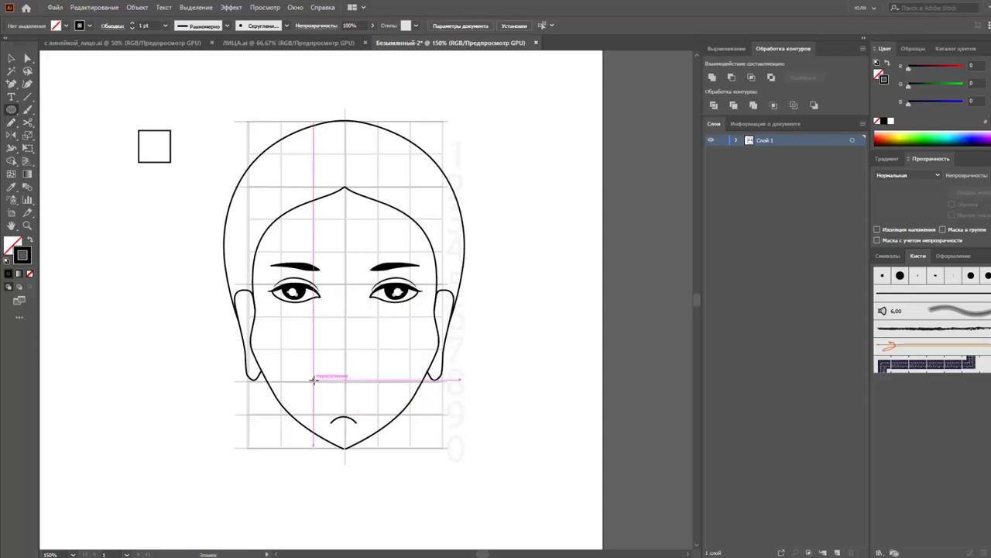
drag(310, 384, 386, 399)
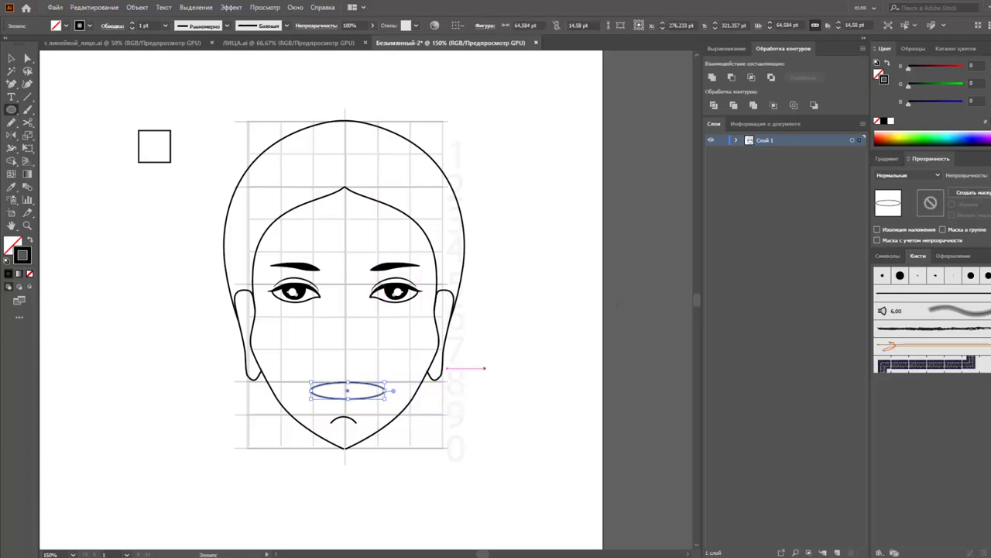
click(29, 240)
key(v)
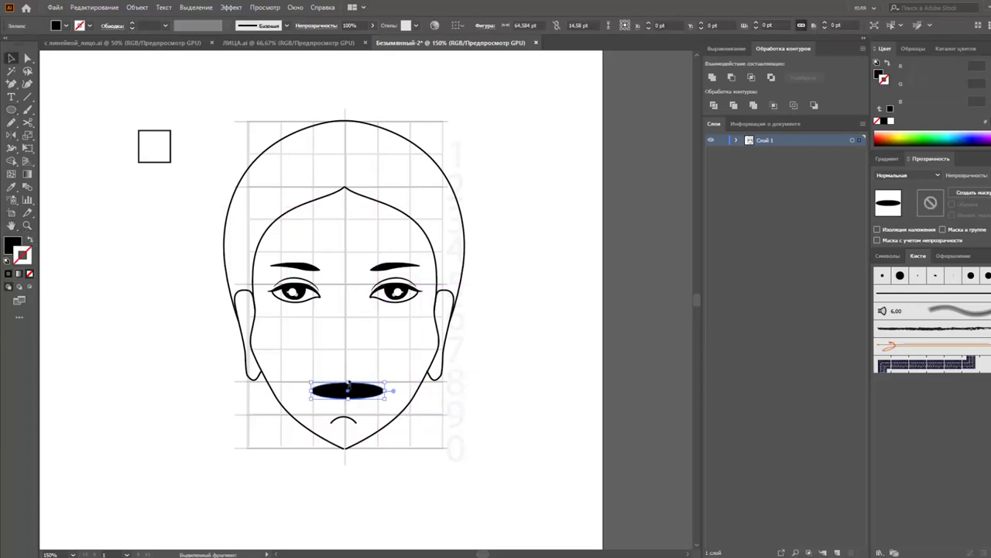
drag(350, 390, 375, 408)
Apply a horizontal Arc warp with a -40% bend to the mouth ellipse
click(345, 395)
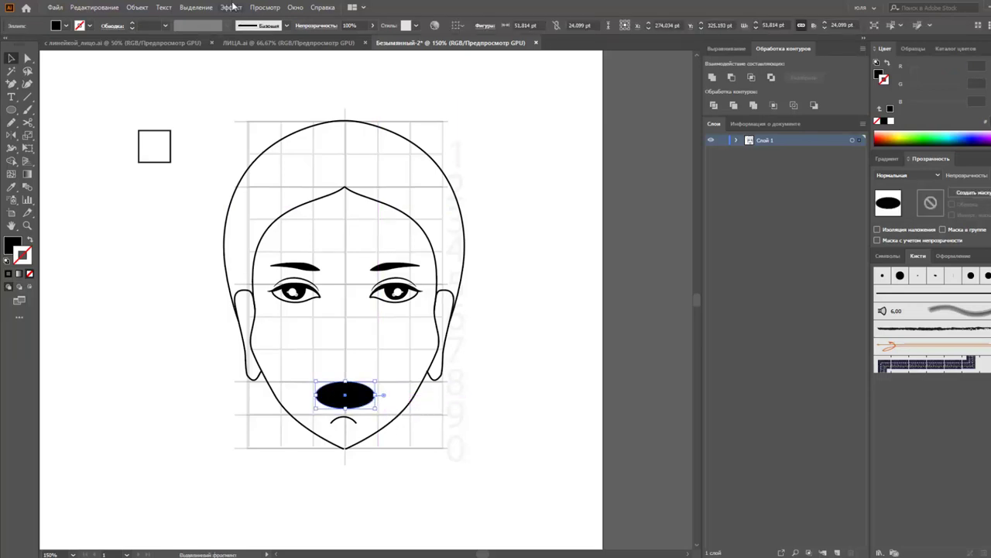
click(231, 7)
click(432, 69)
click(775, 141)
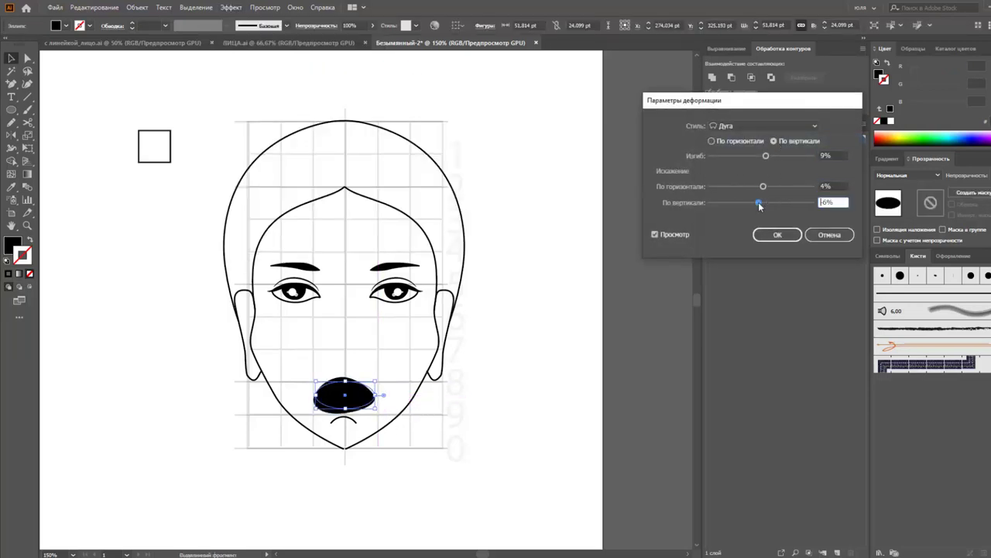
click(711, 141)
drag(766, 156, 742, 157)
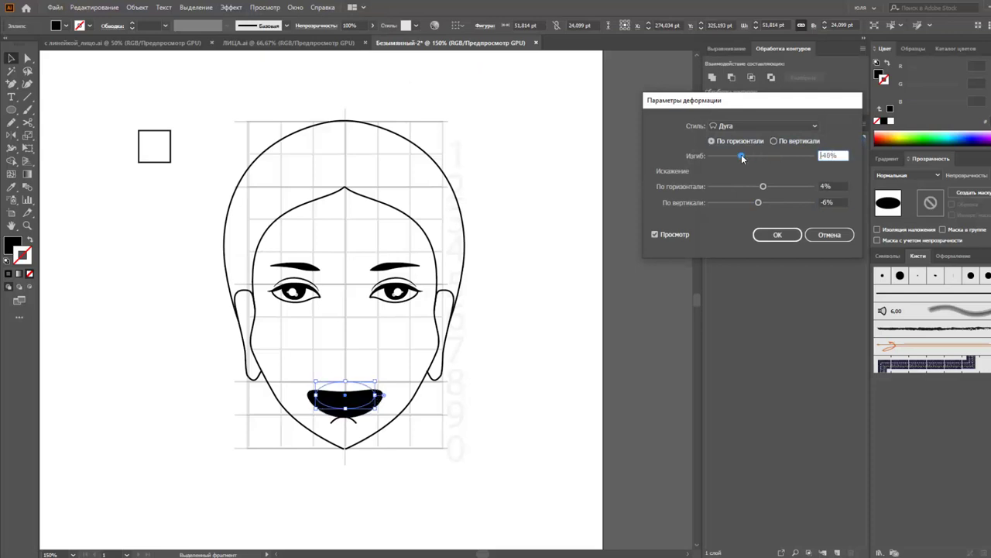
click(777, 234)
Narrow the mouth by adjusting its right anchor, then enlarge it slightly
key(a)
click(308, 388)
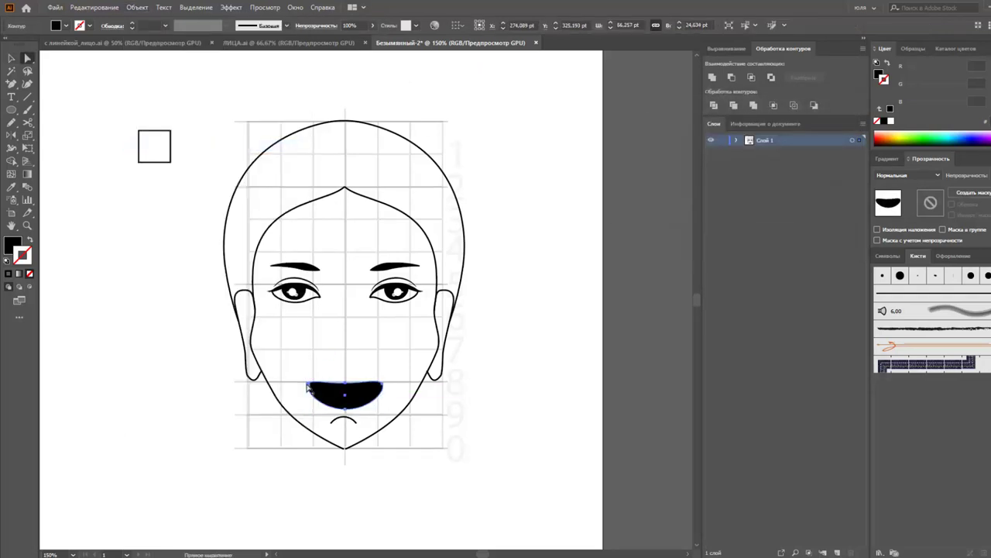
click(380, 383)
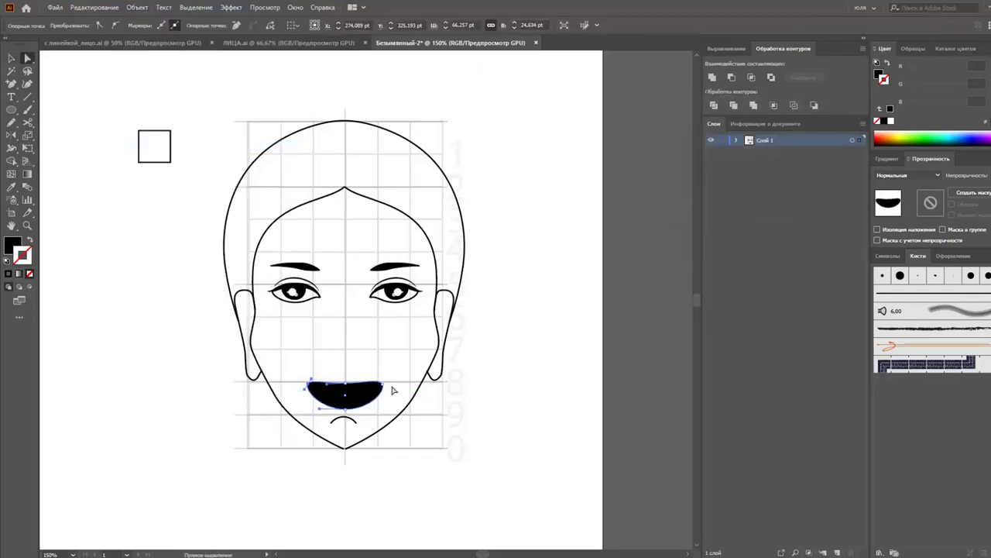
click(98, 25)
click(493, 444)
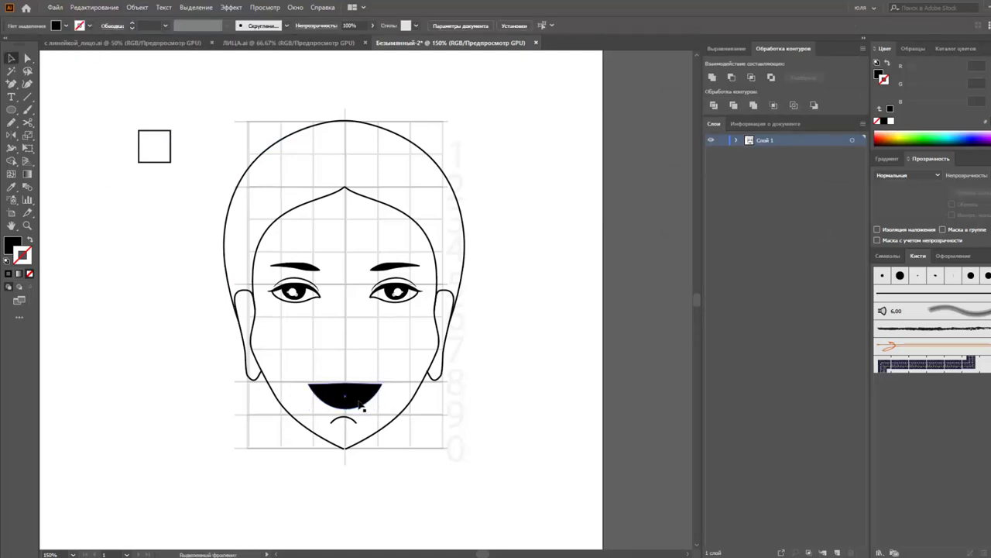
click(346, 393)
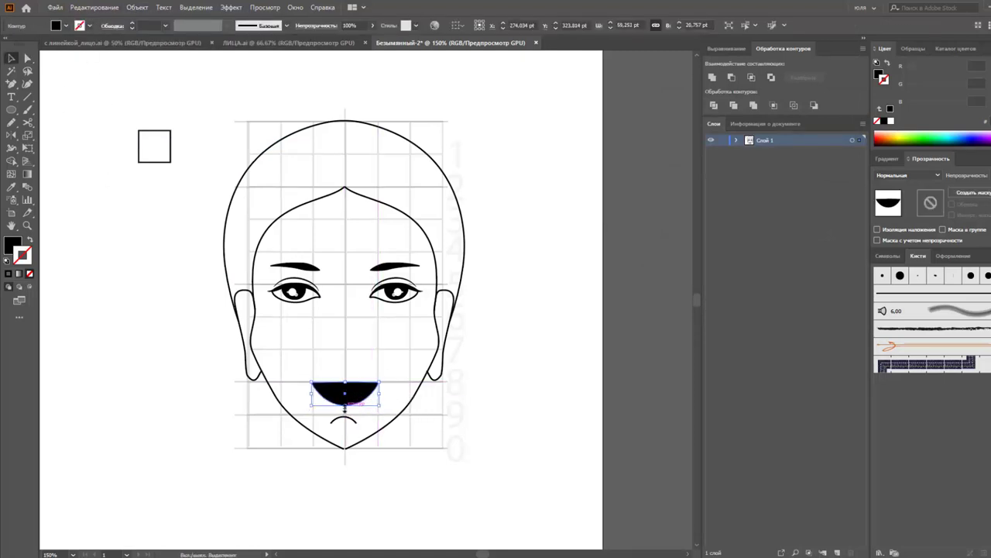
drag(361, 398, 398, 403)
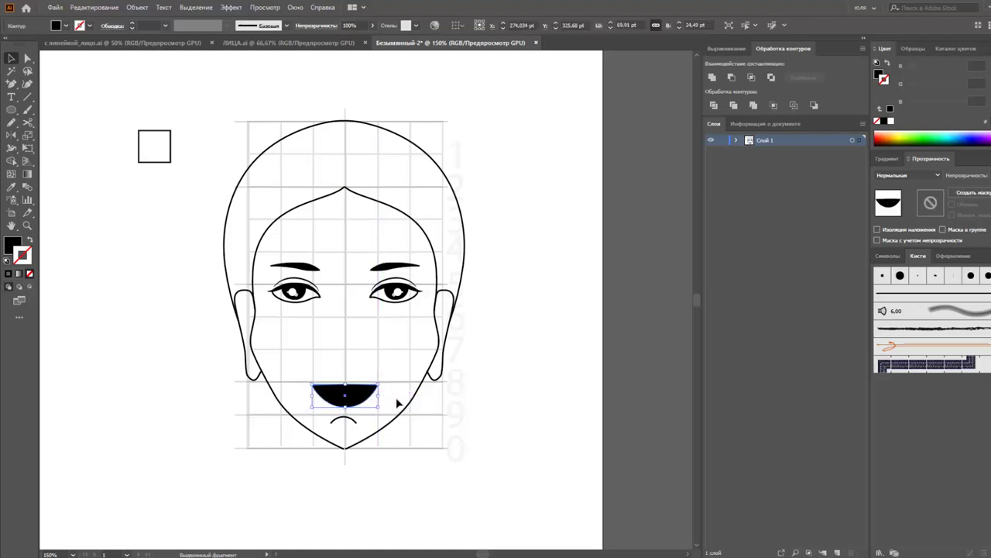
click(397, 404)
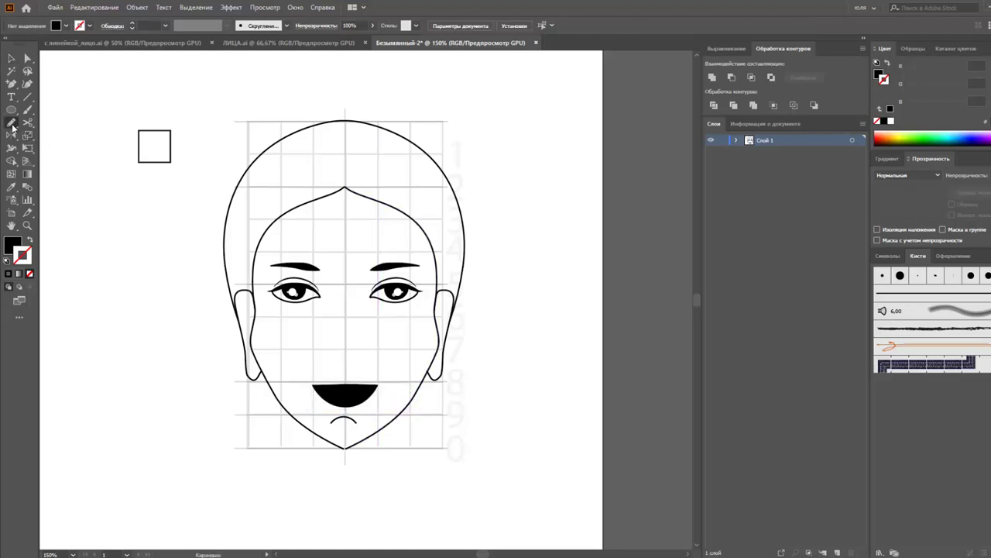
Draw the right nose side line with a small hook at the tip, black outline only
key(shift+x)
drag(360, 348, 361, 356)
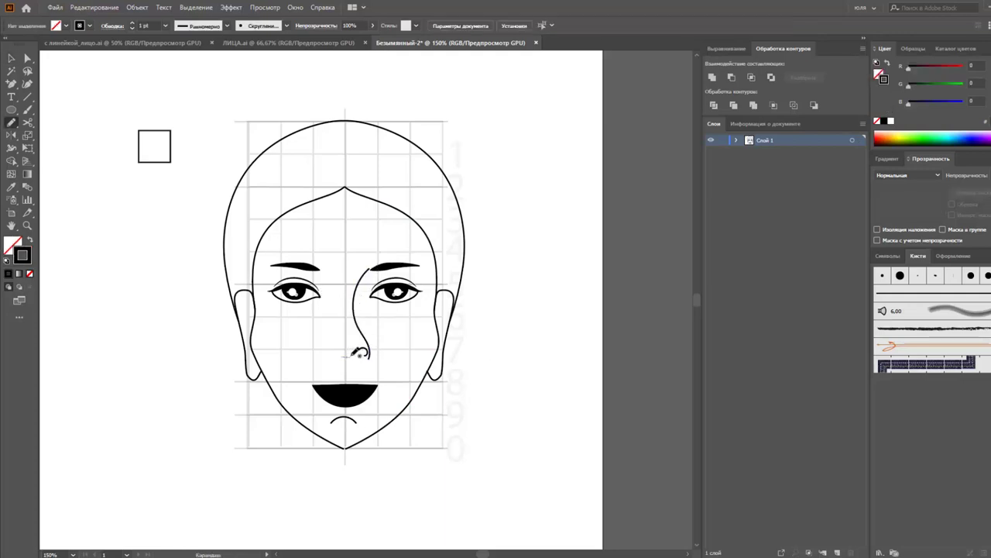
key(v)
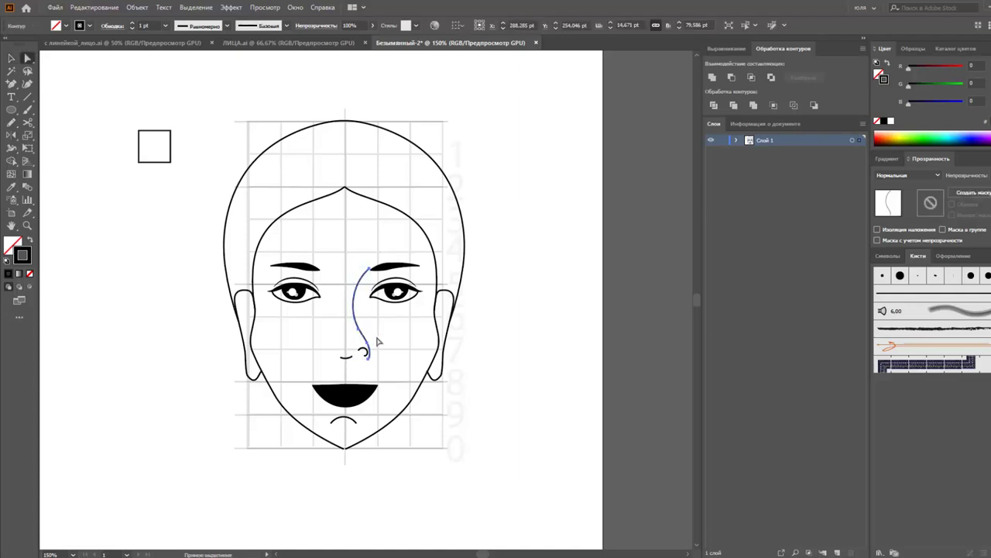
drag(368, 351, 367, 357)
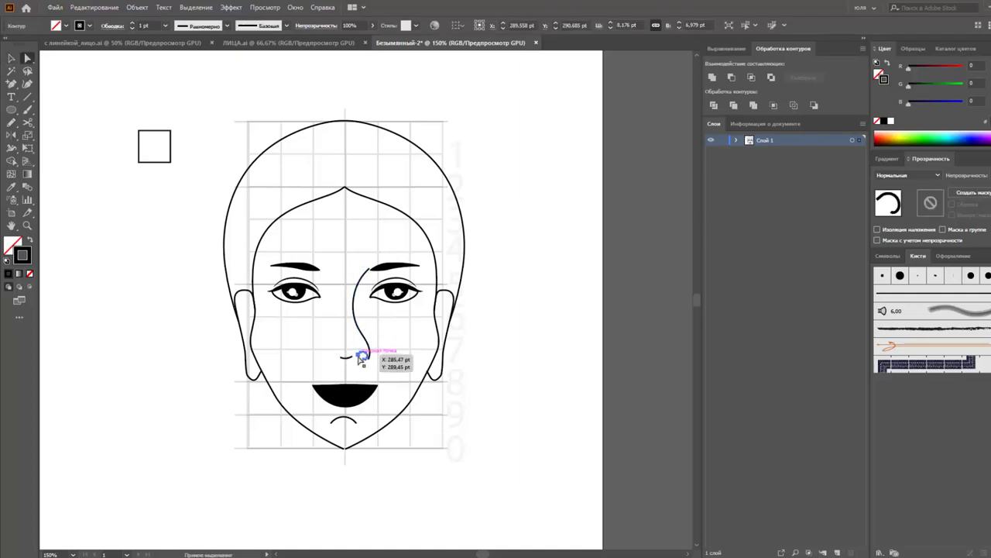
click(389, 370)
click(361, 357)
Mirror a copy of the nose line to the left of centre
key(o)
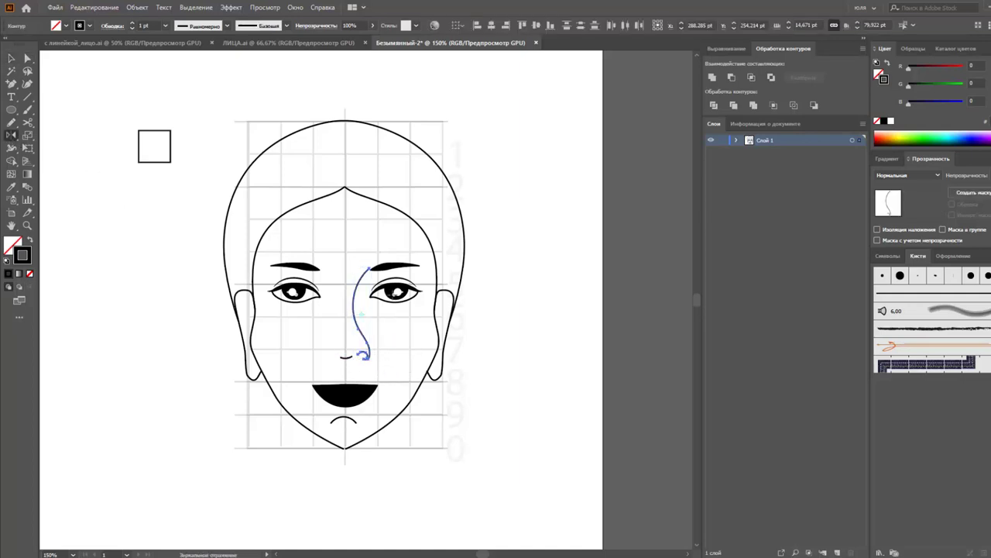
drag(346, 316, 332, 336)
key(v)
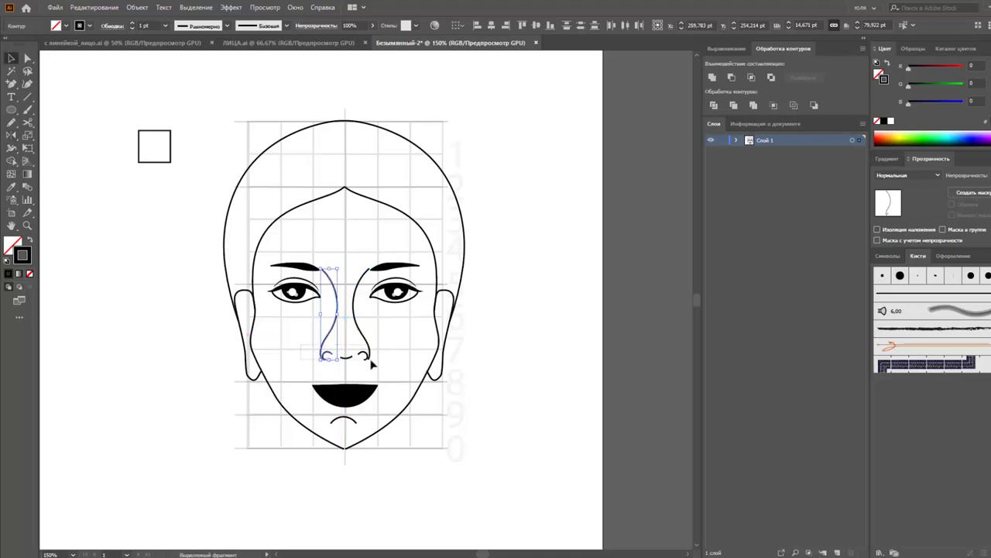
click(386, 340)
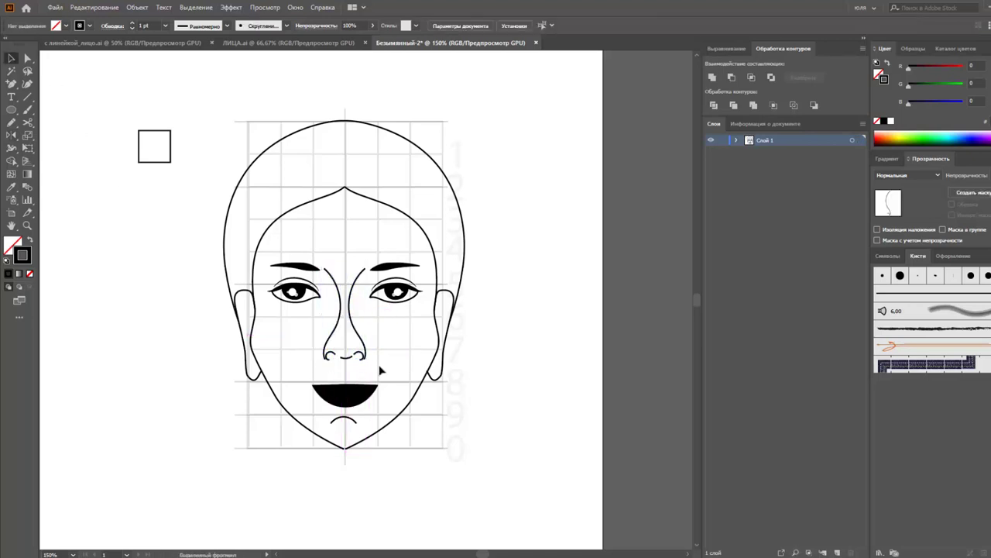
Add solid black ellipse nostrils at the ends of both nose lines
key(z)
click(312, 370)
key(l)
mouse_move(358, 314)
mouse_down()
mouse_move(394, 333)
mouse_move(465, 325)
mouse_up()
key(shift+x)
key(v)
click(579, 337)
key(ctrl+0)
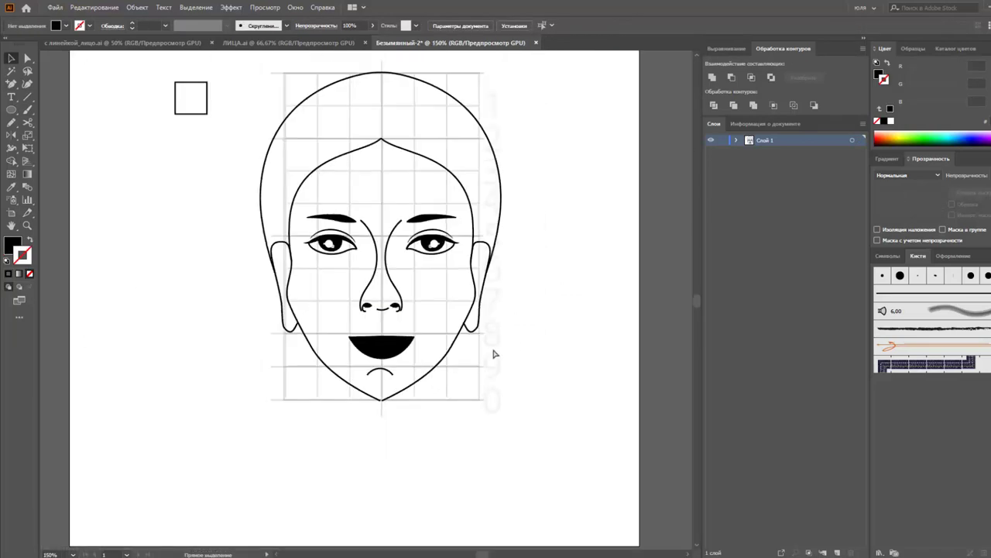
scroll(413, 331, up, 5)
Lengthen the shallow curve under the nose by moving its anchor points
key(a)
click(411, 327)
mouse_move(392, 326)
mouse_down()
mouse_move(378, 326)
mouse_move(429, 324)
mouse_up()
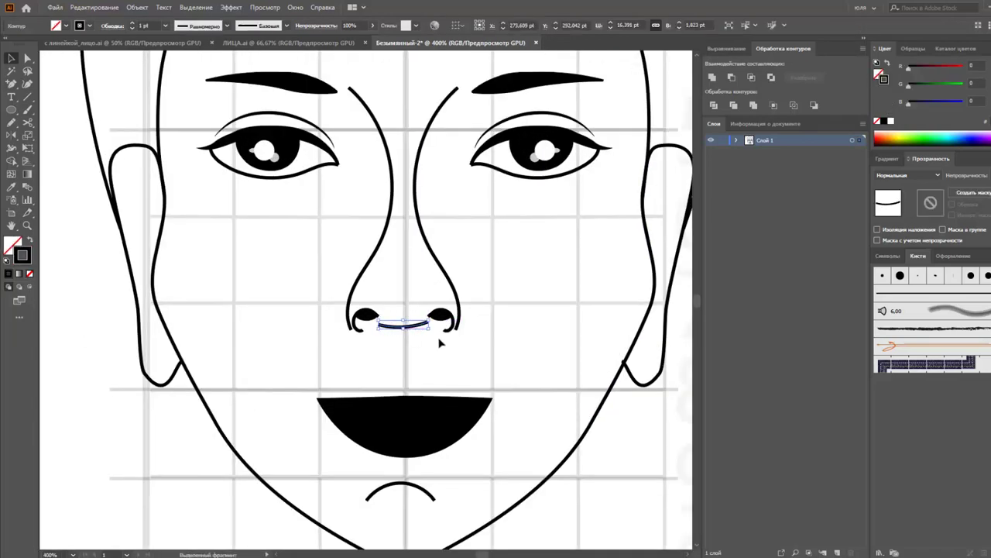
click(415, 326)
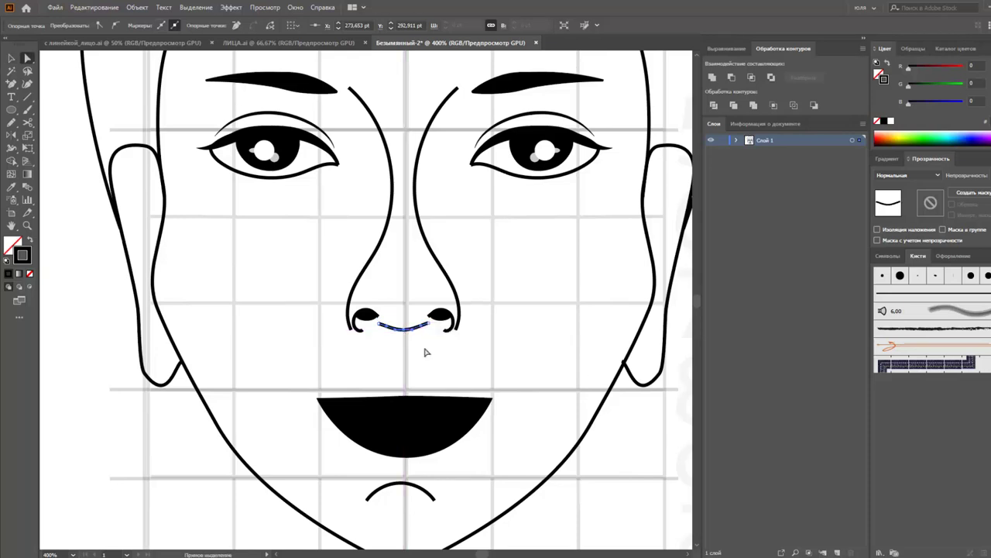
key(v)
key(ctrl+minus)
key(ctrl+minus)
Replace the long nose line with a Pencil line from the right brow toward the nostril
scroll(436, 309, up, 1)
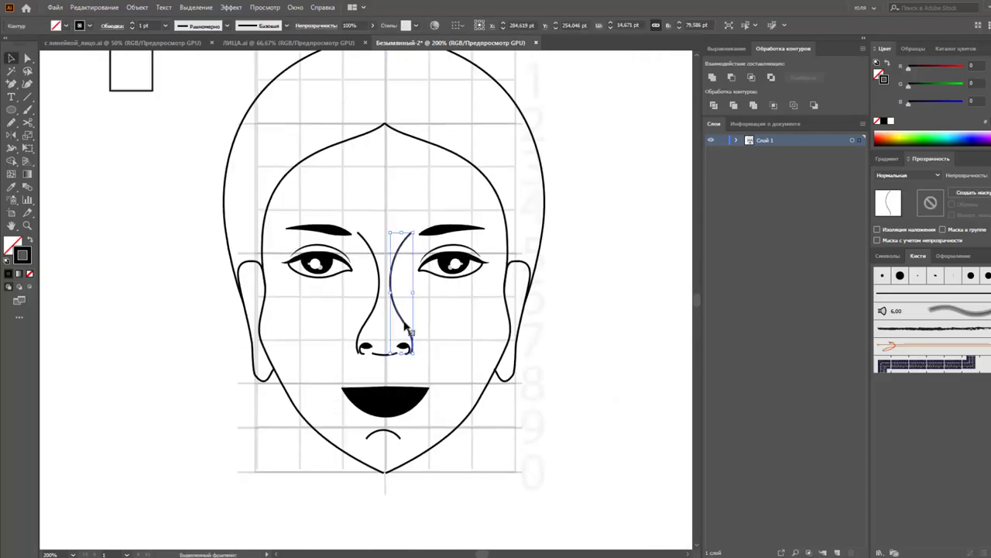
click(92, 161)
key(b)
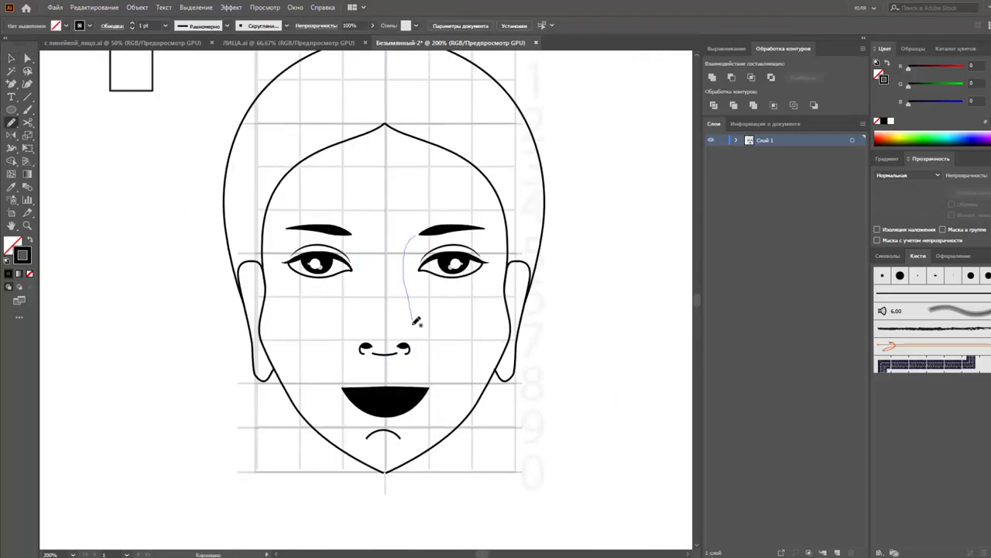
key(ctrl+z)
drag(414, 236, 403, 270)
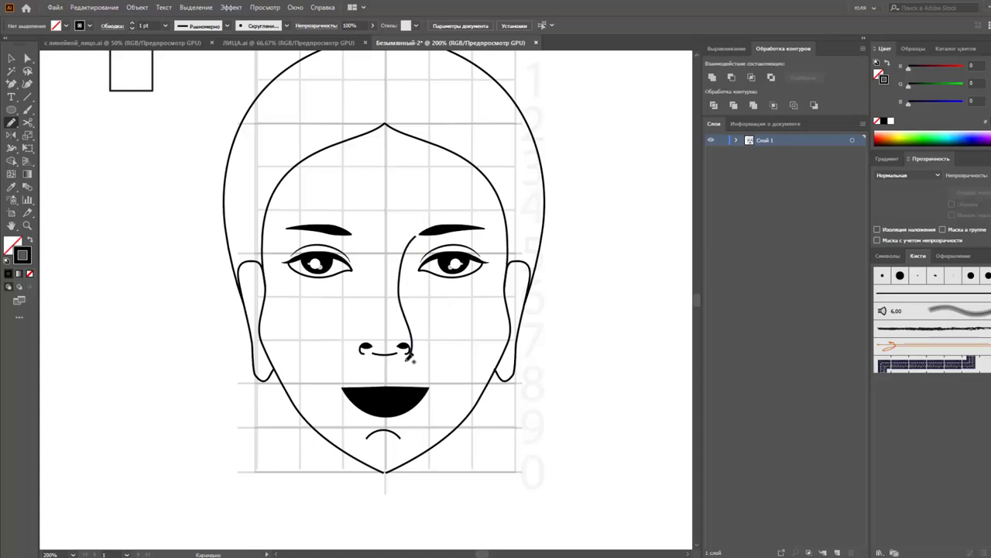
Move the nose stroke's bottom point onto the right nostril and fine-tune its shape
ctrl+click(408, 322)
key(a)
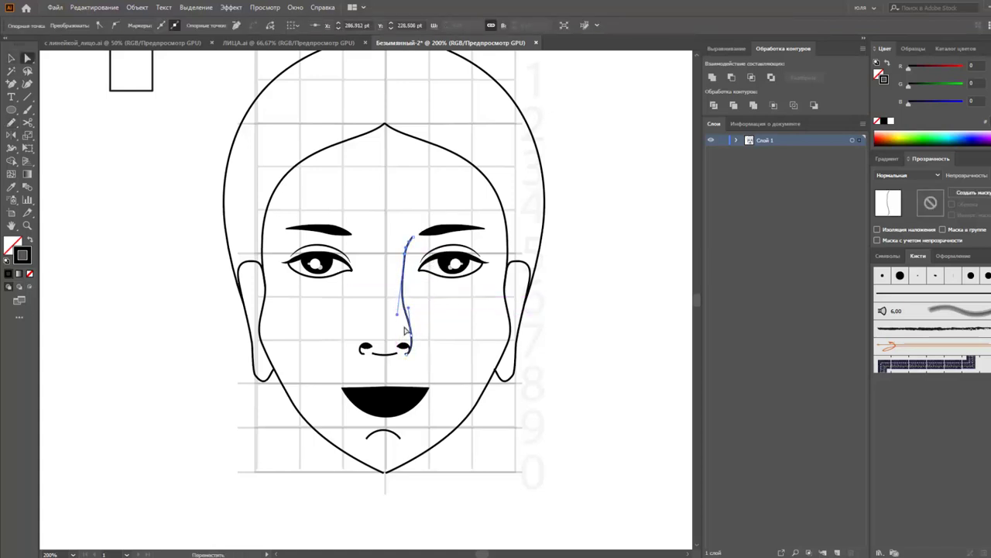
mouse_move(404, 331)
mouse_down()
mouse_move(421, 345)
mouse_move(405, 343)
mouse_up()
click(423, 371)
click(436, 347)
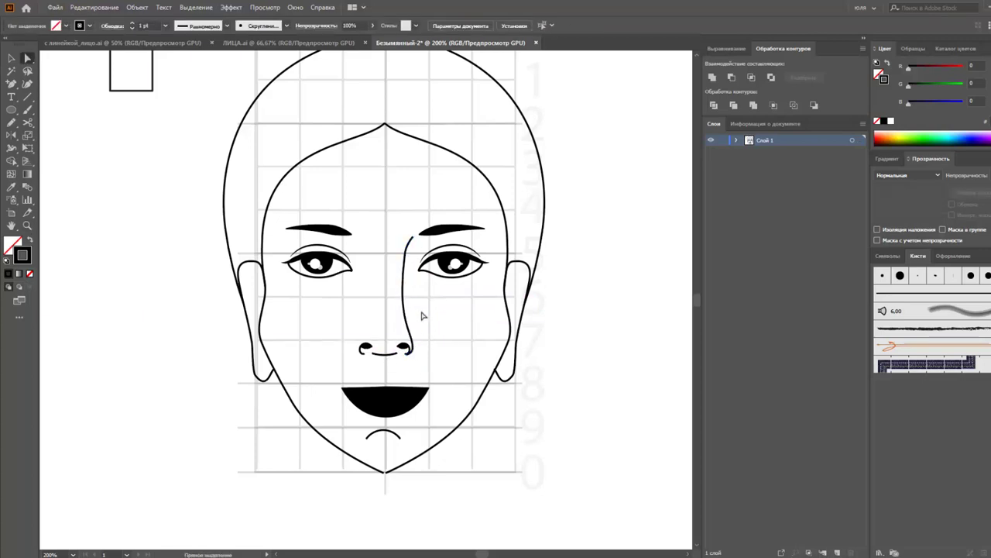
Shift the nose line slightly right and zoom out to view the whole face
key(v)
click(365, 349)
click(400, 343)
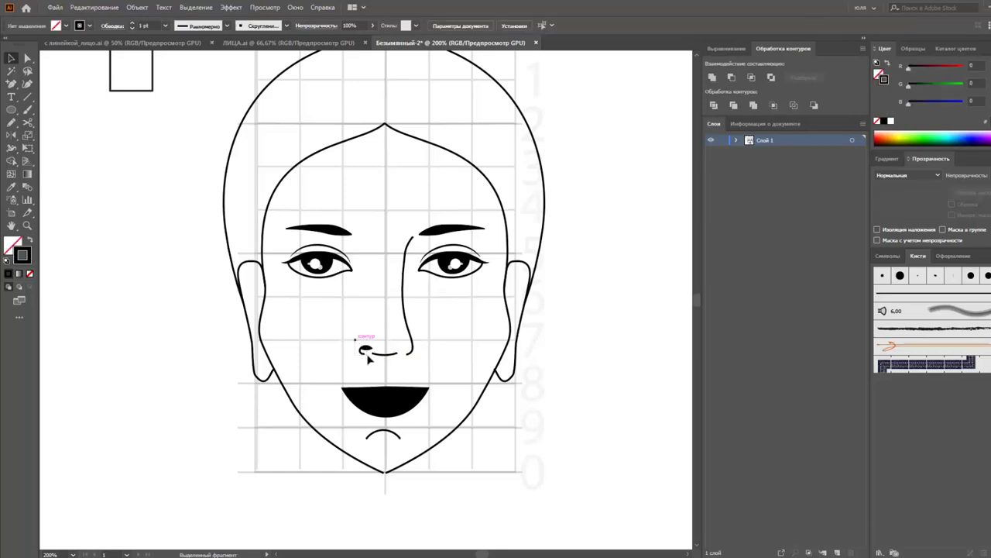
click(368, 353)
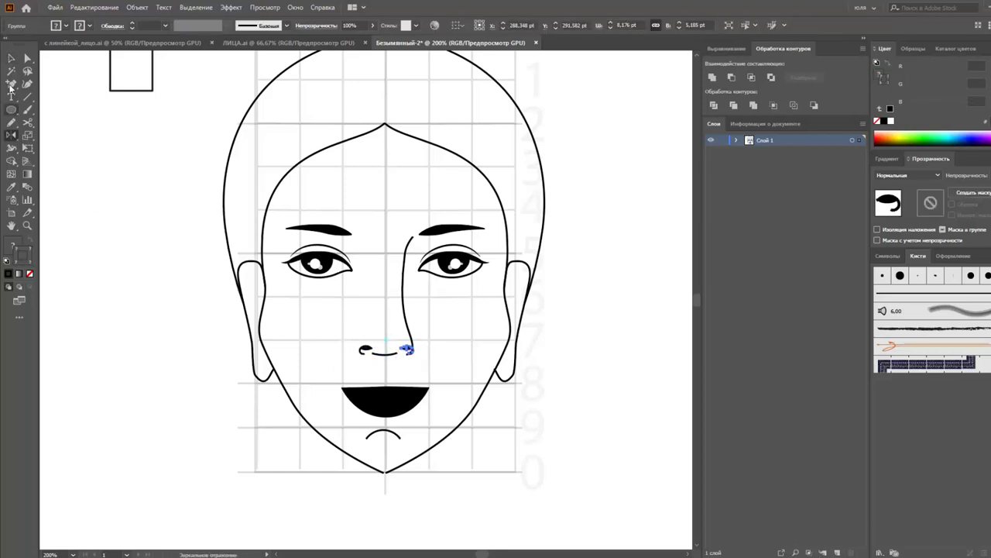
click(11, 57)
drag(408, 301, 414, 301)
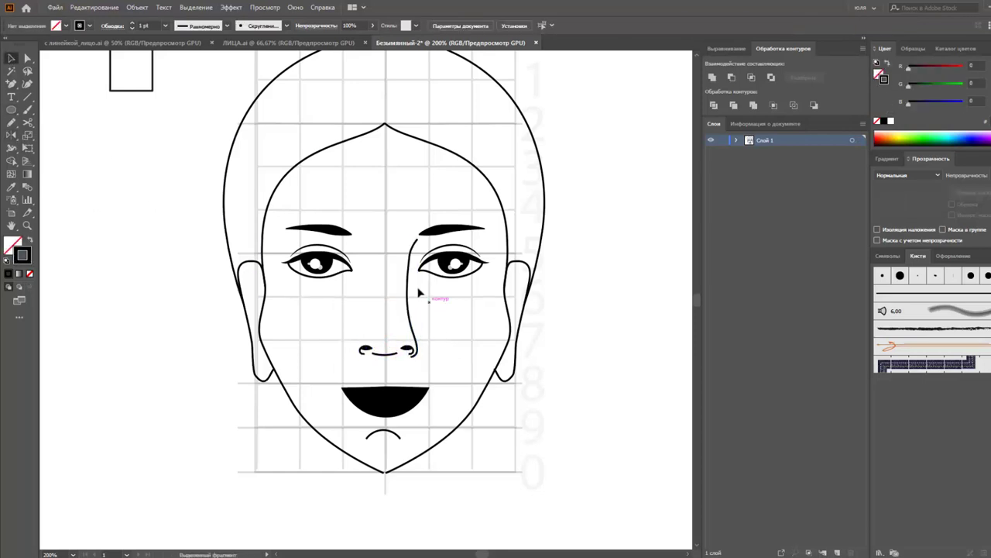
click(411, 293)
key(ctrl+minus)
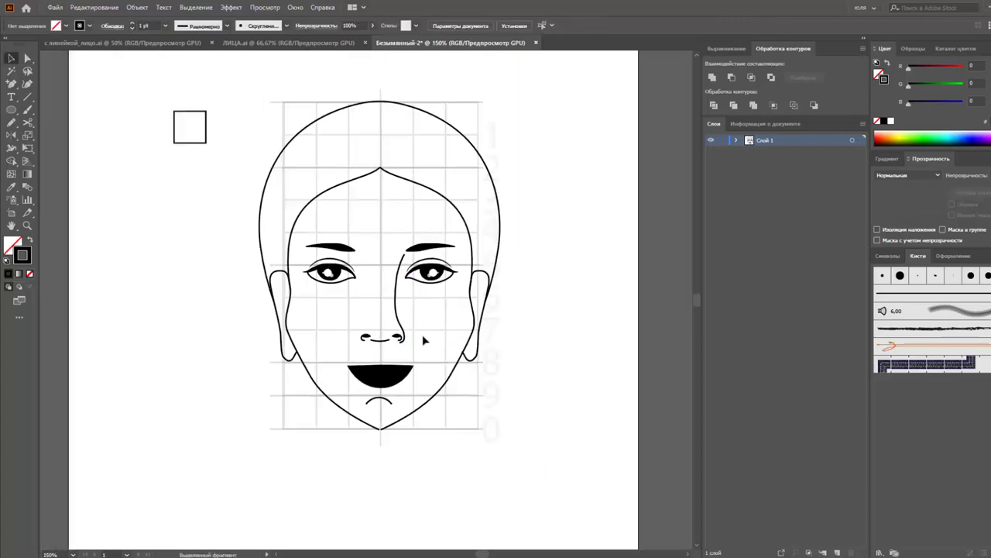
Turn the black mouth into an outline and reshape its left corner and upper-left curve
click(393, 389)
key(shift+x)
key(a)
drag(347, 366, 348, 370)
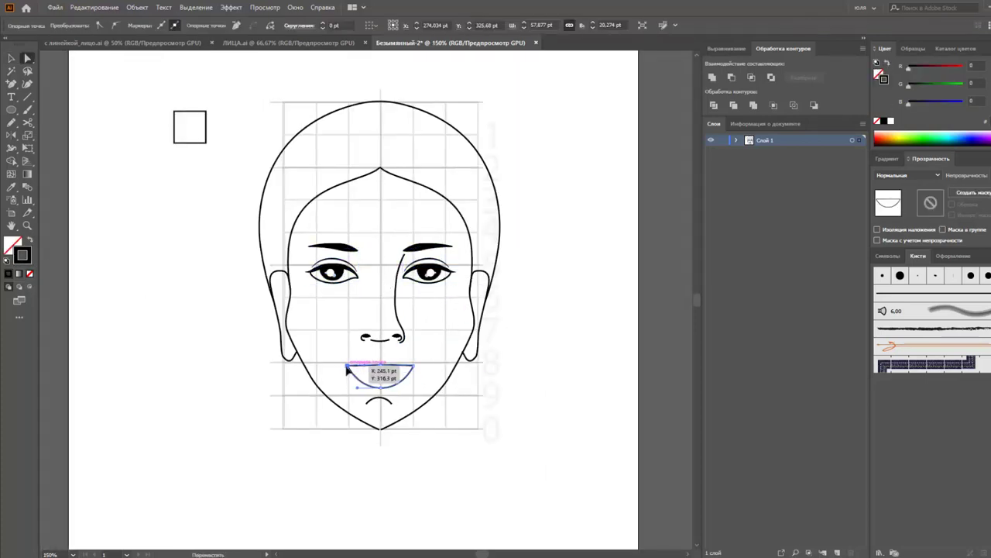
click(377, 364)
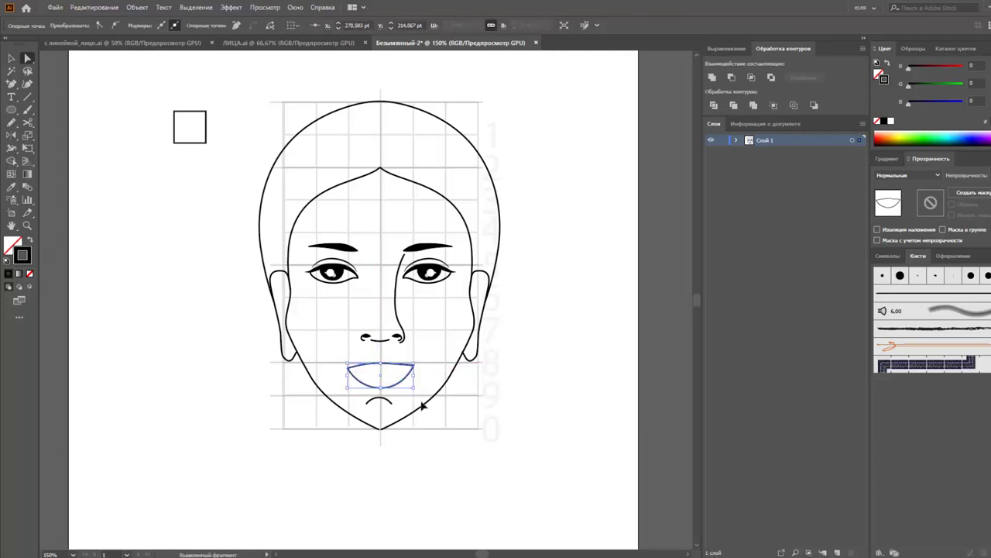
scroll(387, 425, up, 2)
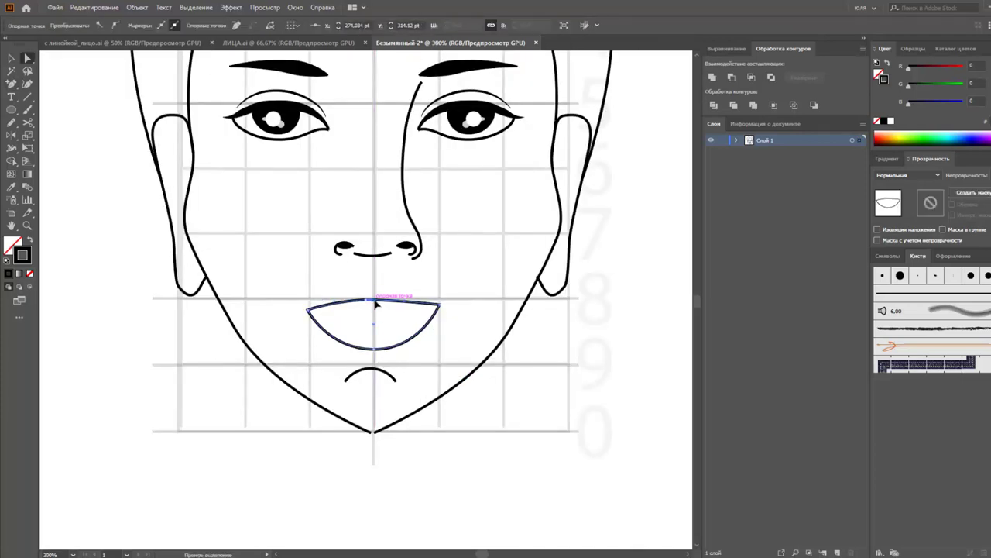
mouse_move(376, 304)
mouse_down()
mouse_move(329, 308)
mouse_move(331, 327)
mouse_up()
key(v)
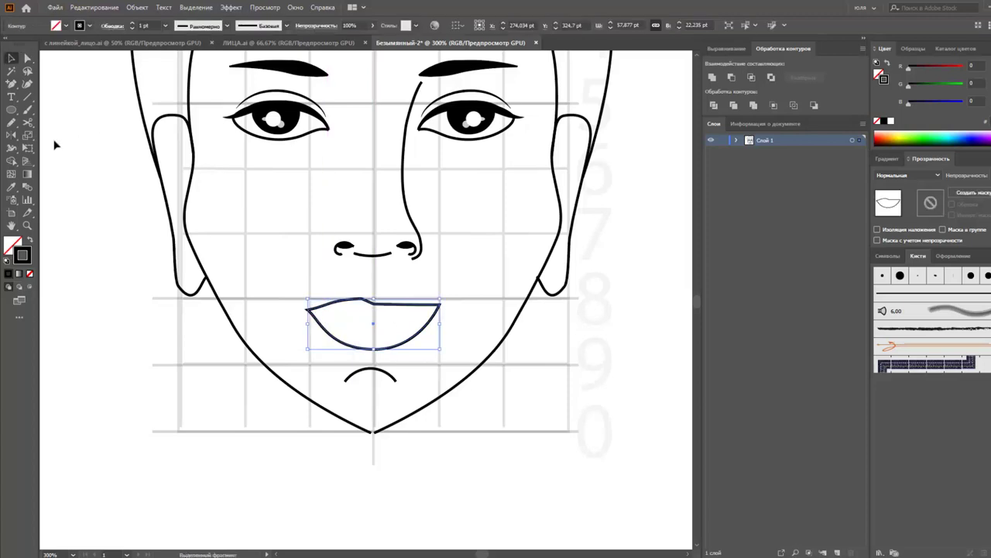
key(a)
Delete the mouth's right half and refine the left half's corner and lower curve
drag(421, 347, 463, 296)
key(Delete)
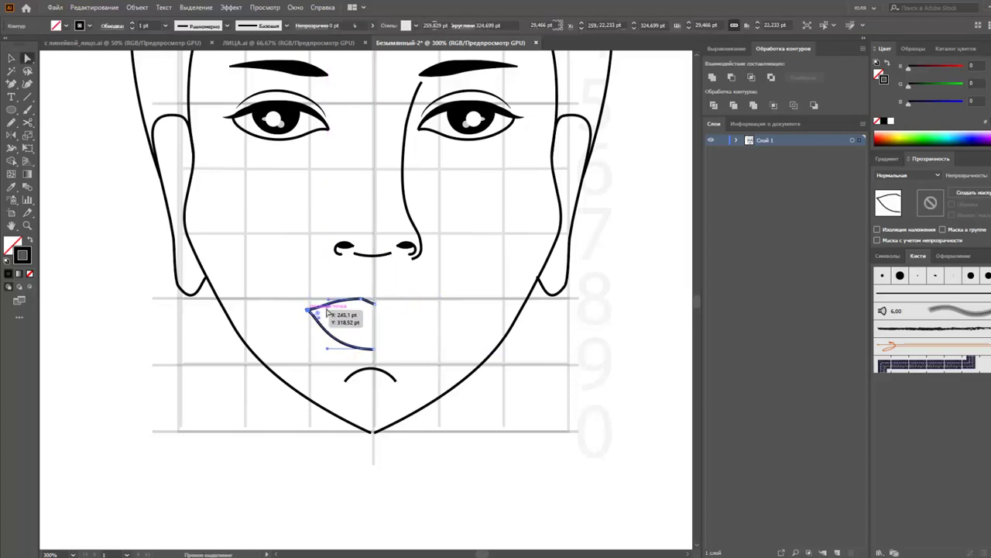
drag(327, 312, 336, 308)
drag(374, 347, 374, 344)
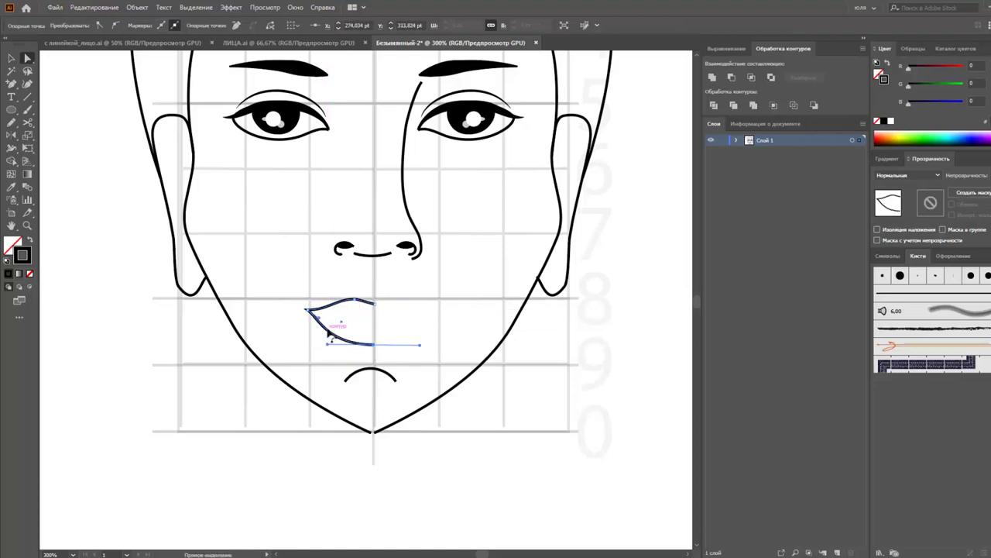
Mirror a copy of the half lips onto the right side
key(o)
click(374, 299)
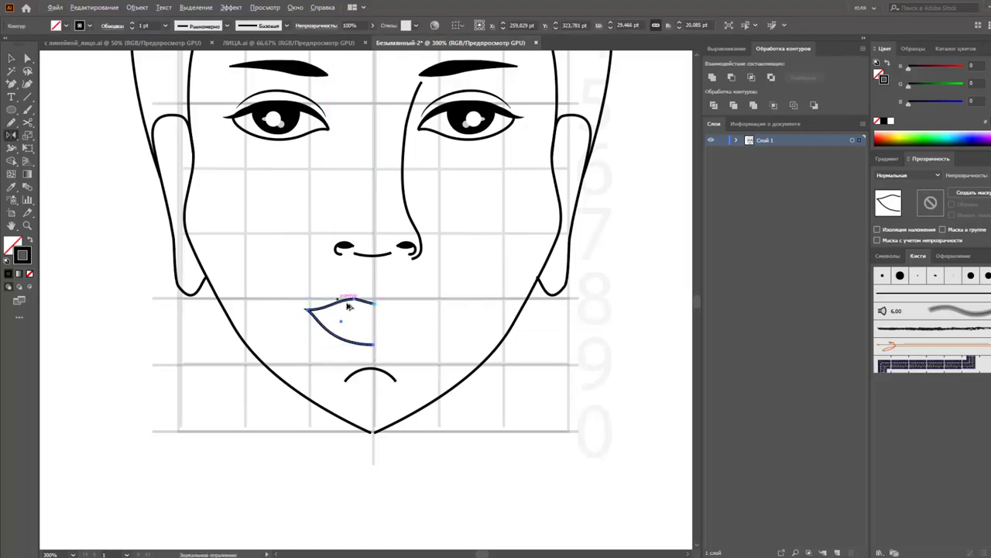
drag(341, 318, 406, 317)
key(v)
click(84, 146)
Draw the line between the upper and lower lip
key(n)
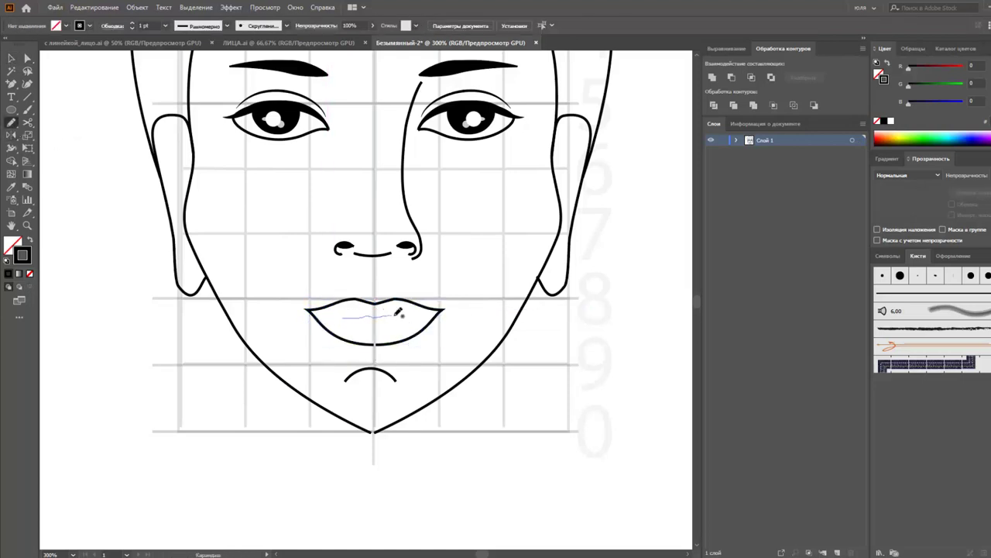
drag(343, 317, 403, 317)
ctrl+click(129, 185)
right_click(369, 316)
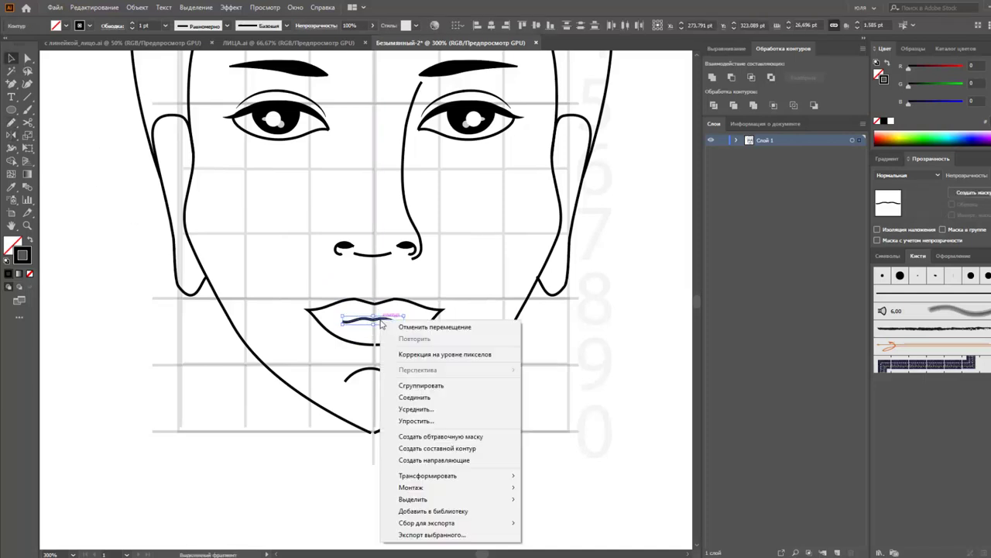
click(395, 326)
key(ctrl+minus)
key(ctrl+minus)
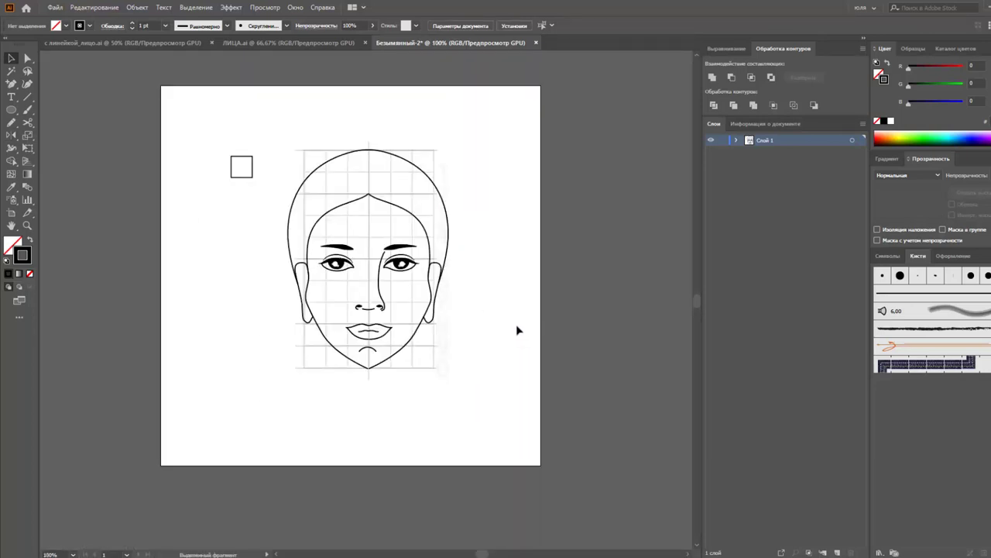
Delete the left eye and eyebrow group
key(ctrl+plus)
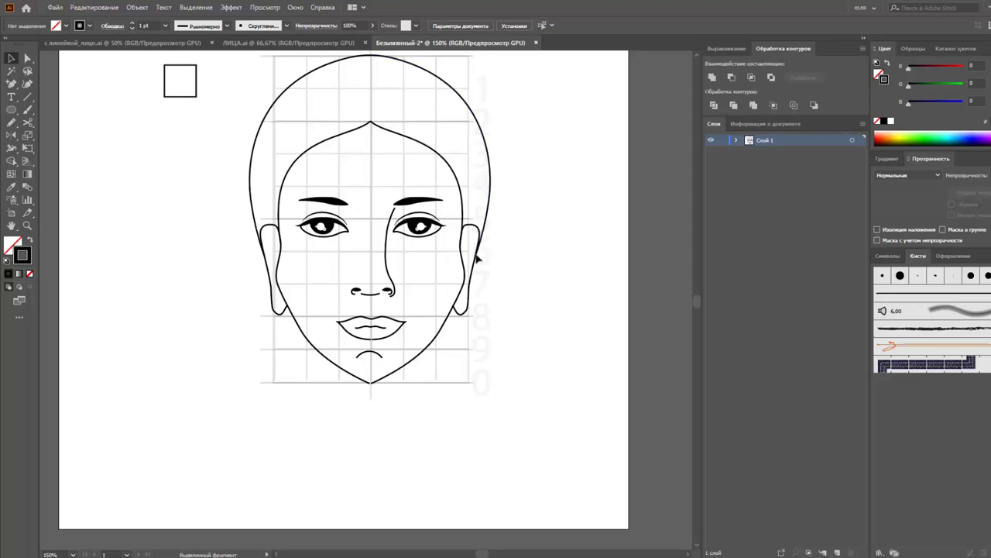
click(436, 227)
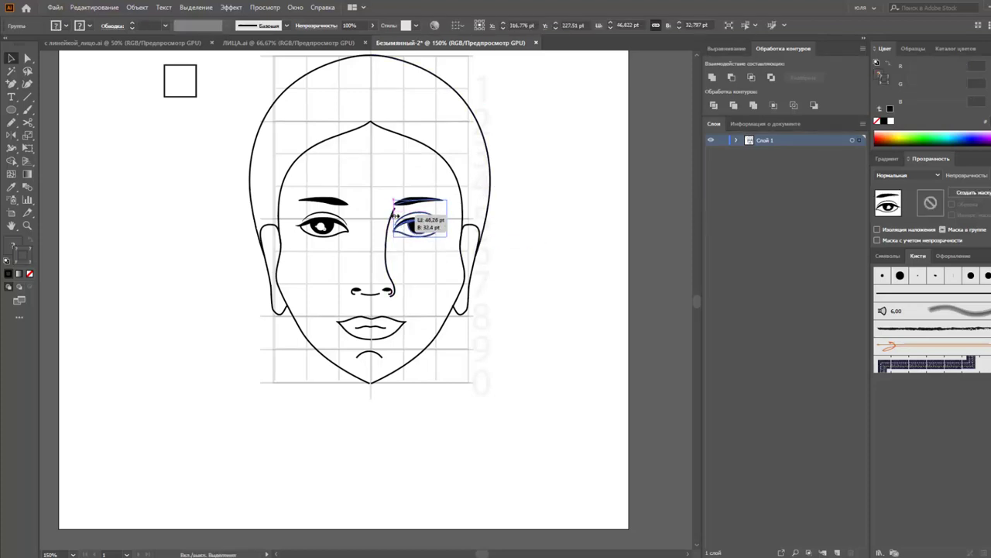
click(378, 200)
click(349, 208)
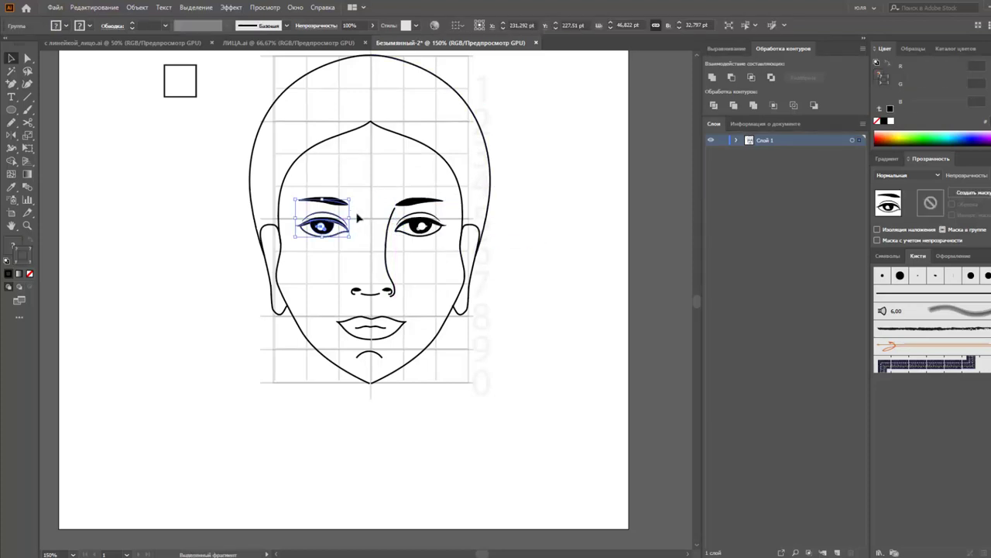
key(Delete)
Mirror-copy the right eye and eyebrow to the left, then go to ЛИЦА.ai
click(420, 225)
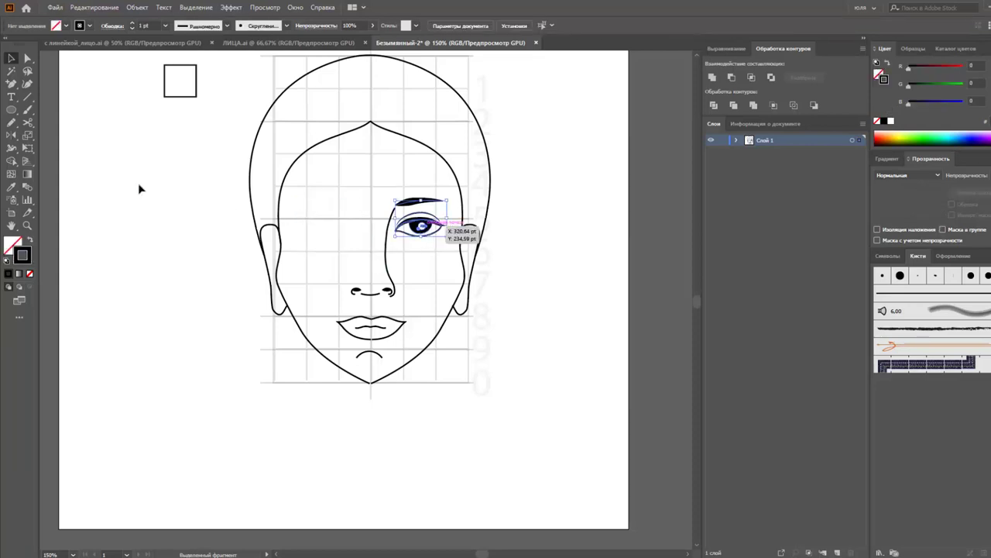
click(16, 138)
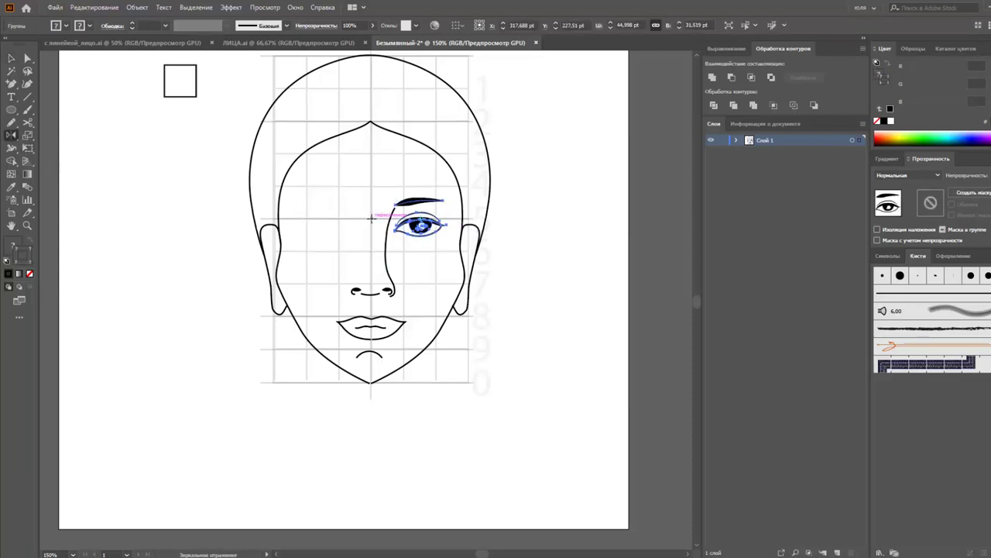
drag(371, 310, 372, 140)
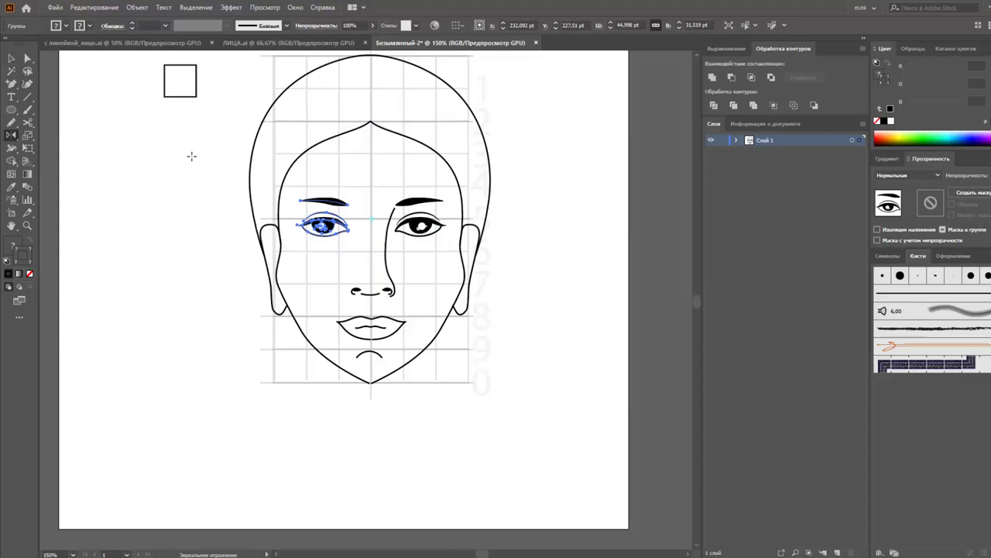
click(7, 58)
click(174, 198)
scroll(176, 202, up, 1)
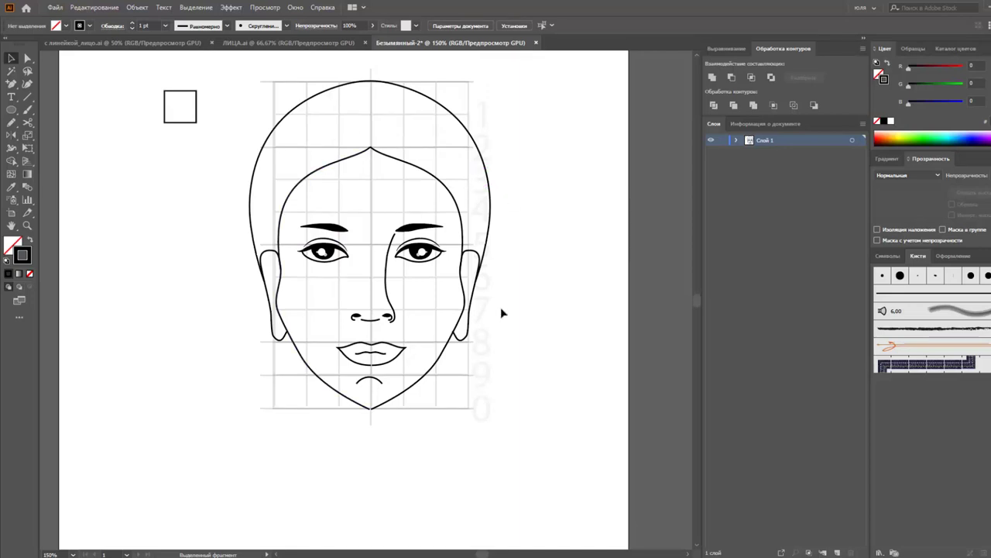
click(274, 43)
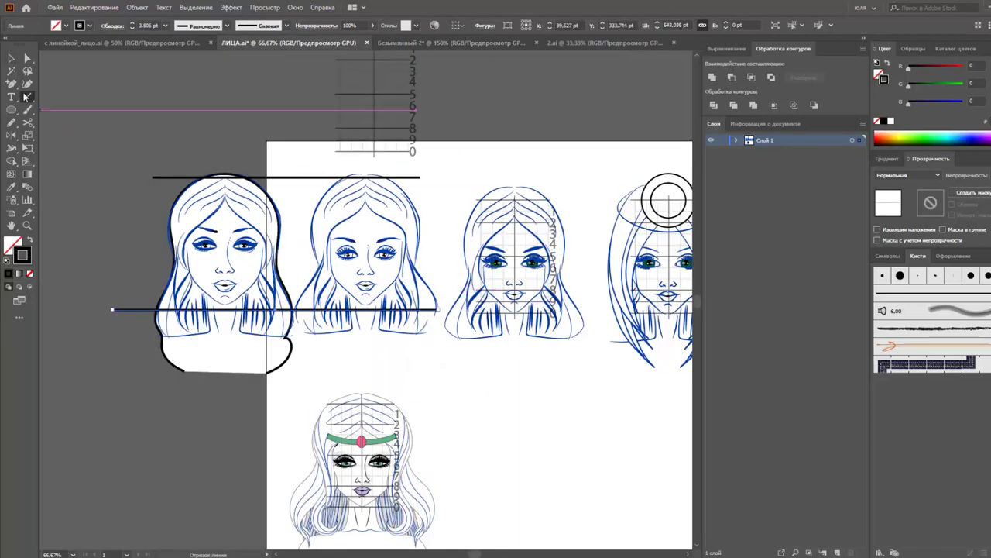
Move the top horizontal line up to the first sample face's hairline
key(v)
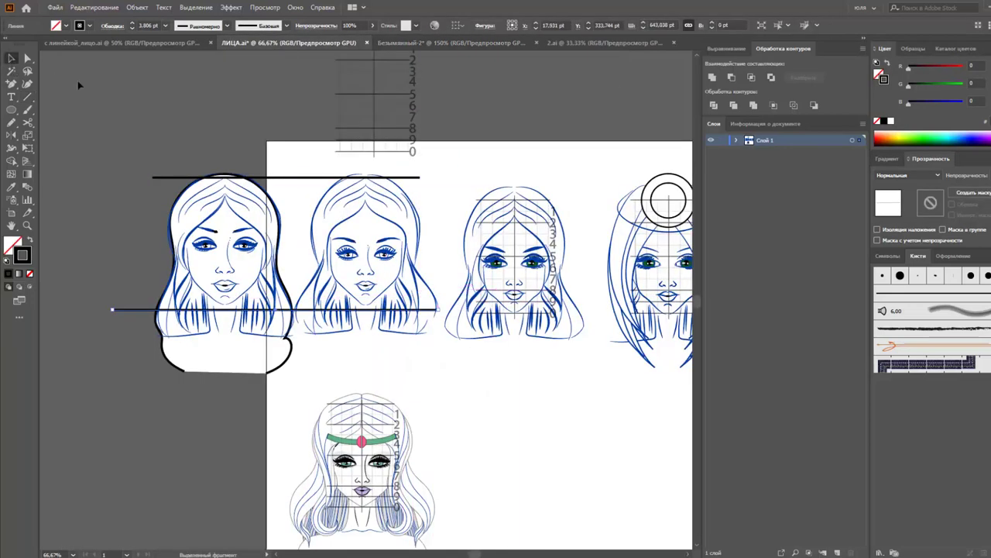
drag(309, 315, 310, 306)
drag(296, 177, 295, 174)
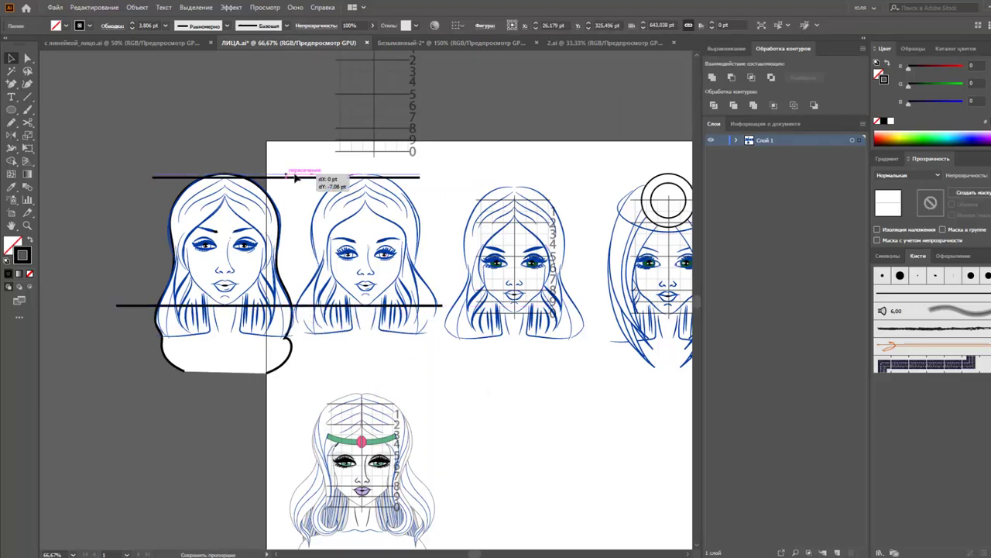
click(296, 194)
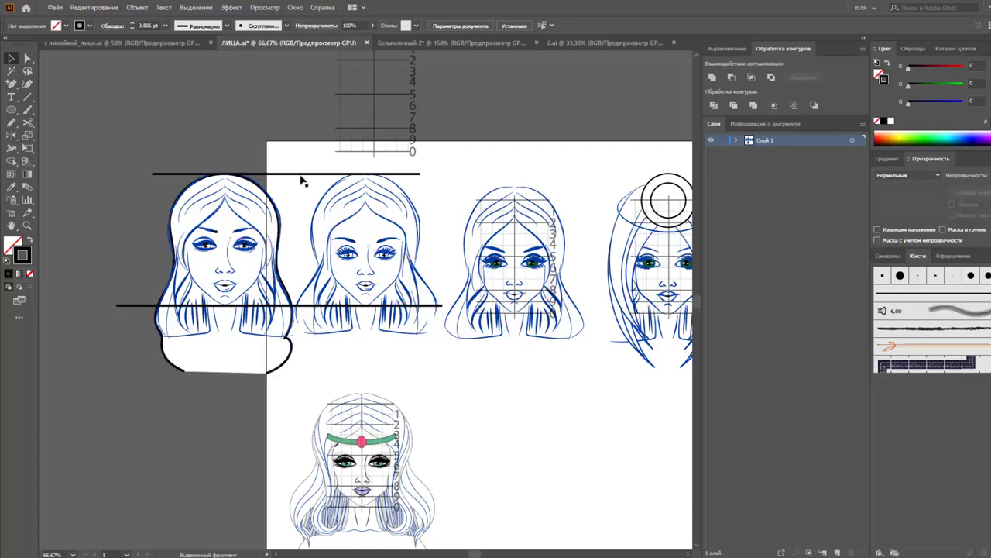
Place a copy of the line at eye level with a 0.5 pt stroke
drag(303, 177, 306, 263)
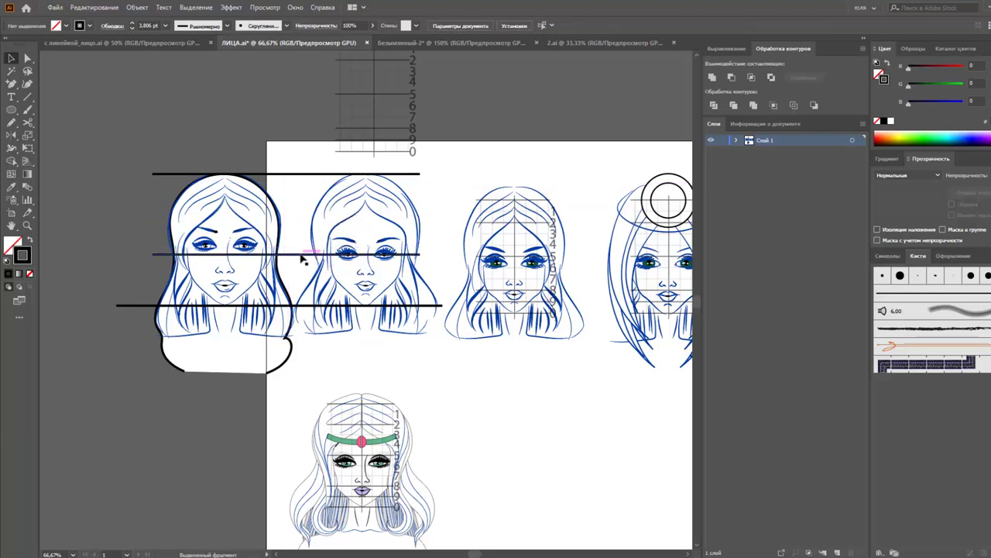
click(301, 256)
click(164, 29)
click(178, 78)
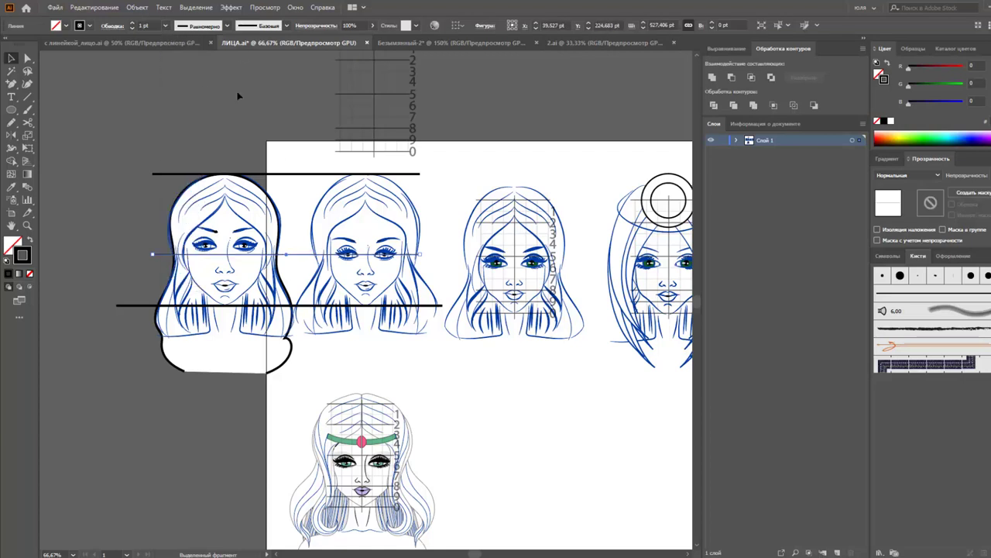
click(247, 92)
click(305, 255)
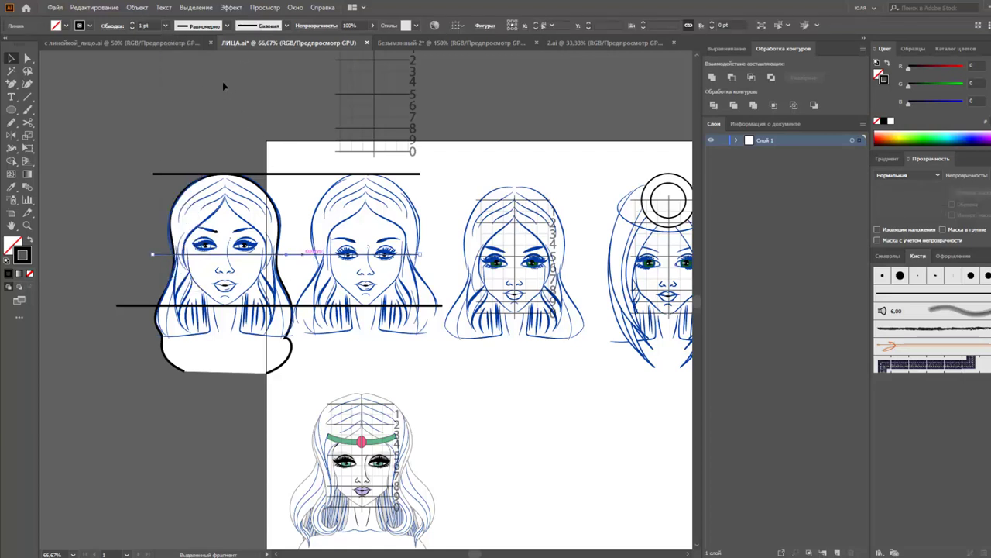
click(165, 26)
click(179, 51)
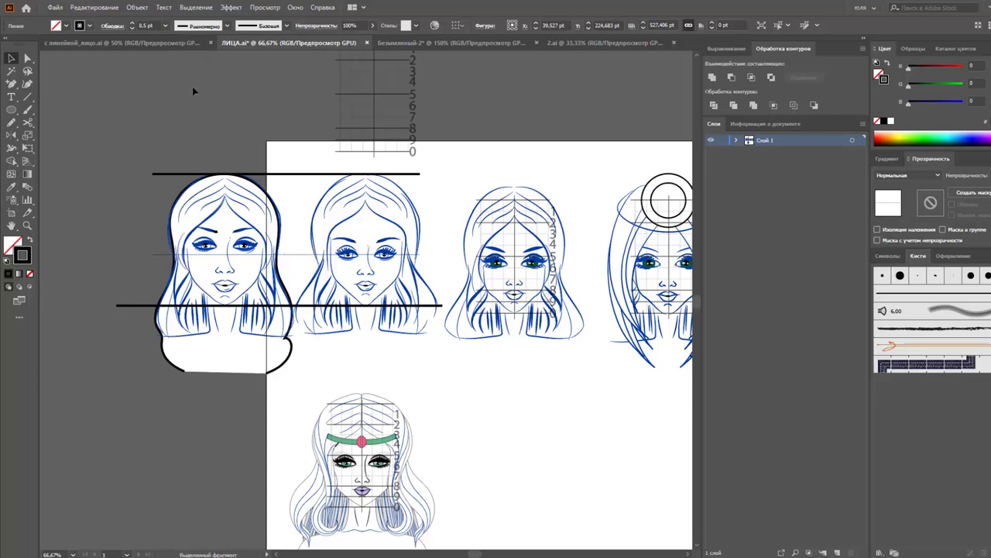
click(192, 86)
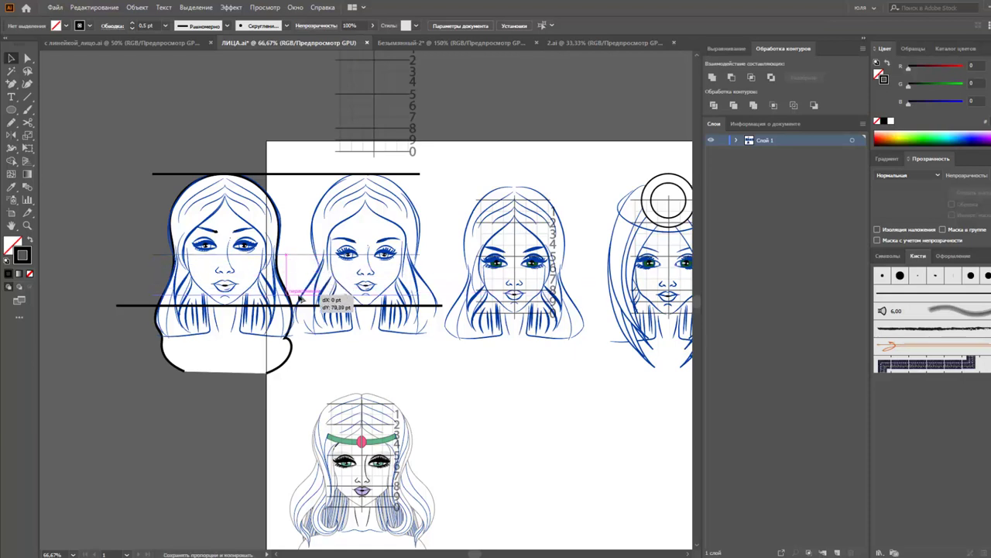
Add two more thin line copies, one lower on the face and one above the eyes
drag(298, 257, 303, 296)
click(319, 355)
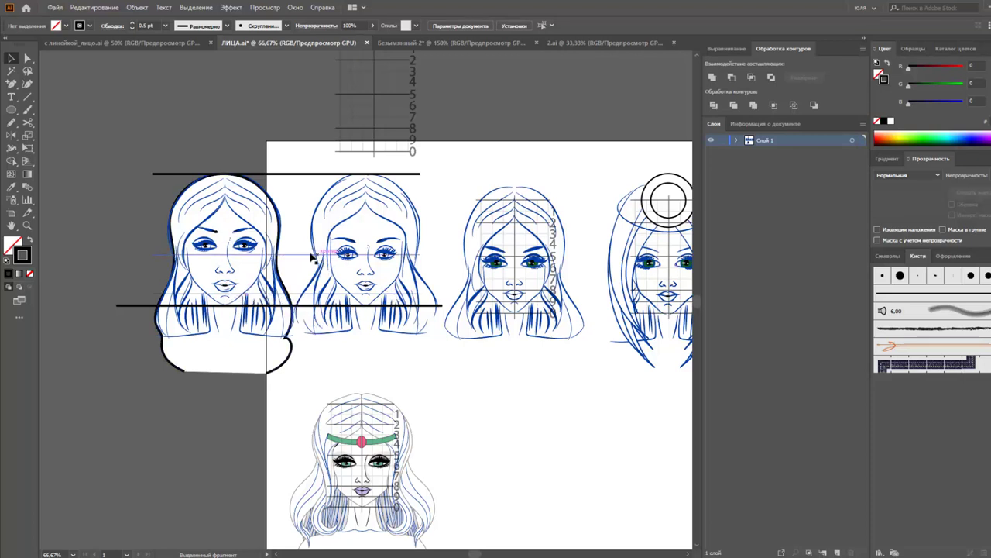
mouse_move(306, 259)
mouse_down()
mouse_move(295, 225)
mouse_move(303, 211)
mouse_up()
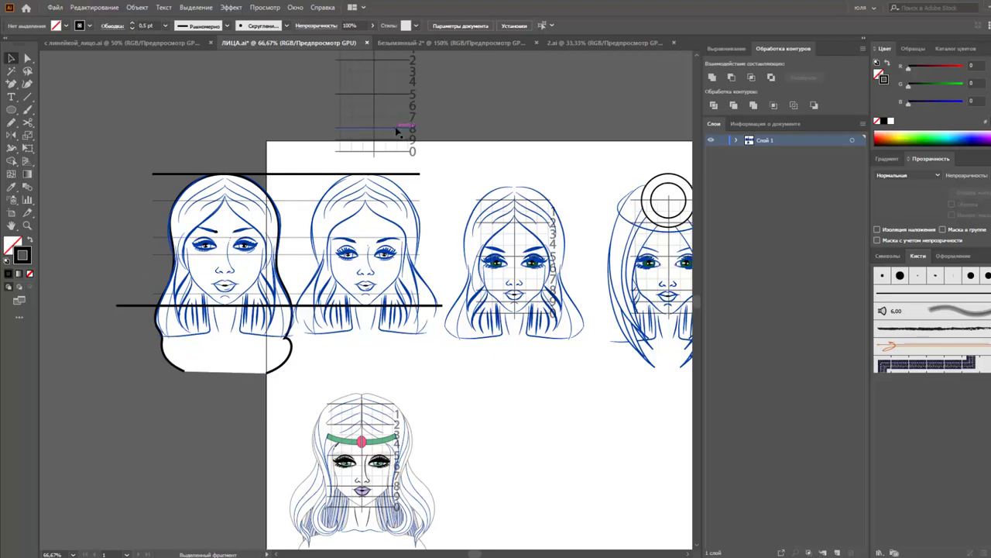
Move the numbered grid beside the bottom face and pan so all face drawings show
drag(396, 131, 542, 474)
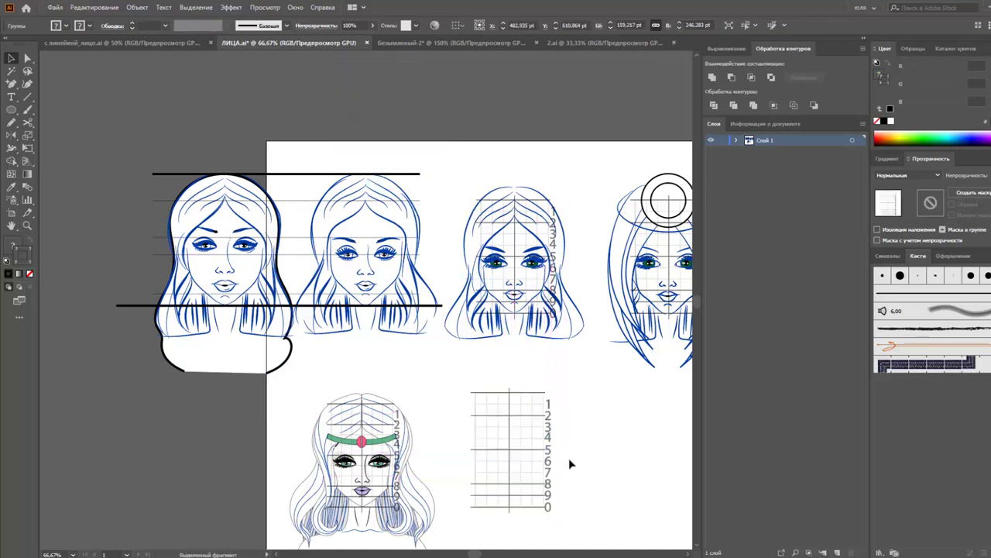
click(576, 454)
scroll(568, 453, down, 1)
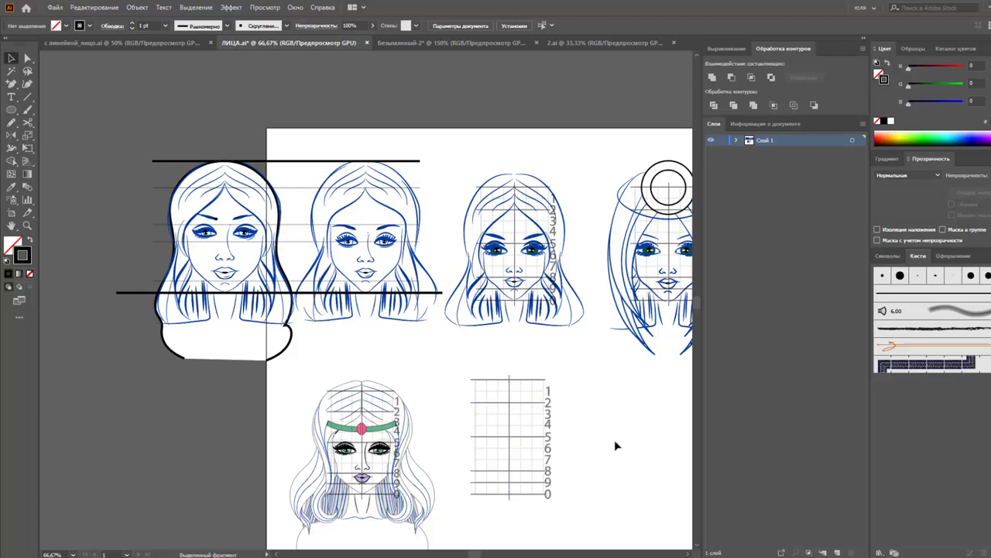
mouse_move(628, 444)
mouse_down()
mouse_move(604, 405)
mouse_move(544, 398)
mouse_move(560, 382)
mouse_up()
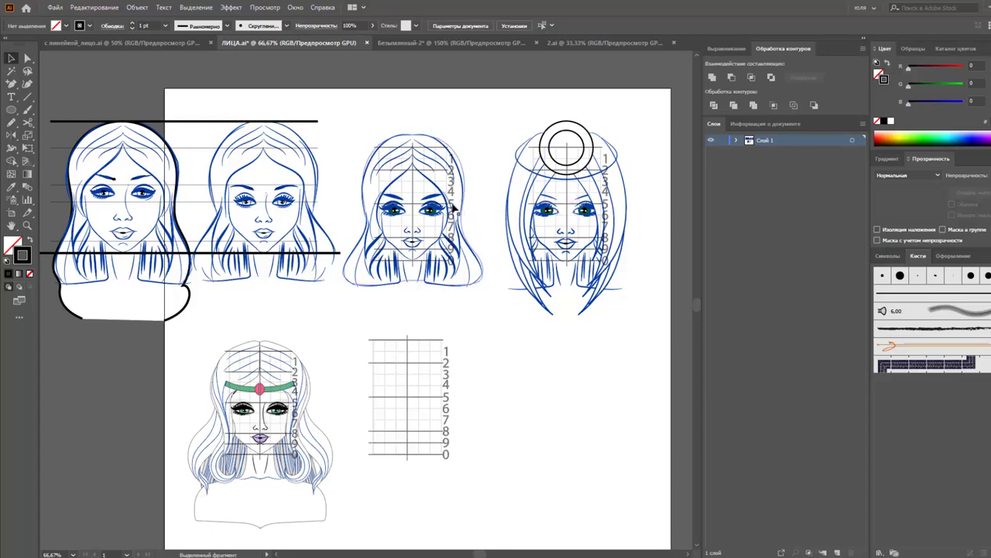
View the Безымянный-2 grid zoomed out, then go through ЛИЦА.ai to с линейкой_лицо.ai
click(465, 43)
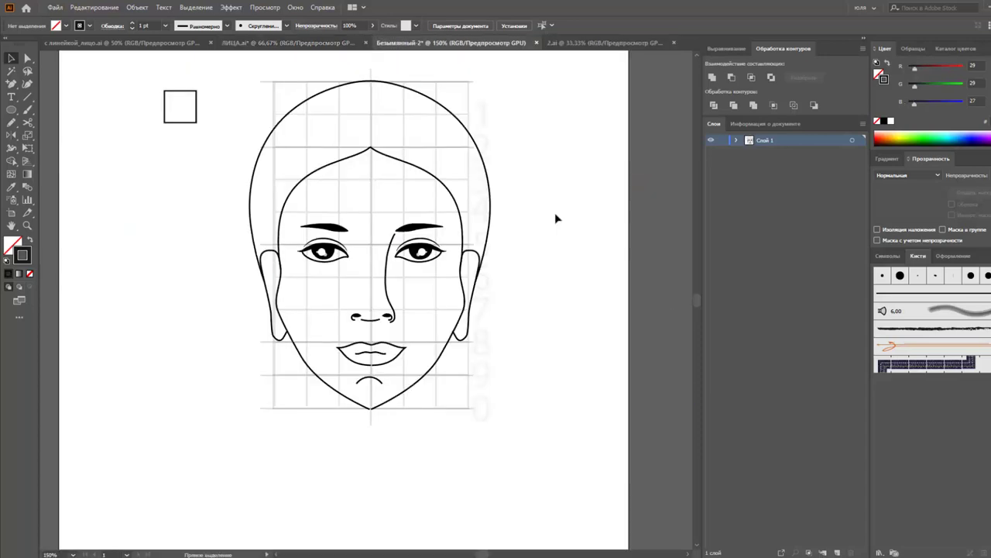
key(ctrl+minus)
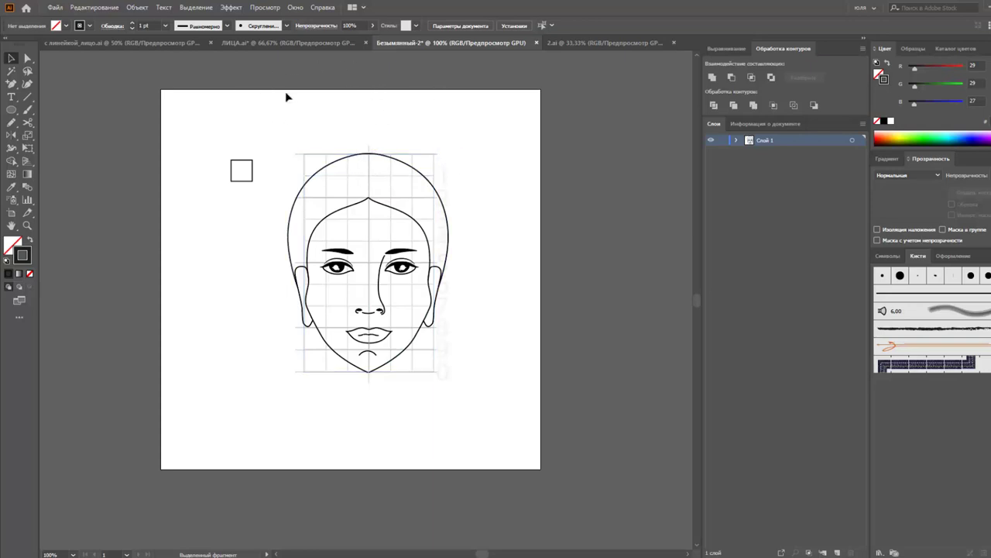
click(246, 42)
click(116, 43)
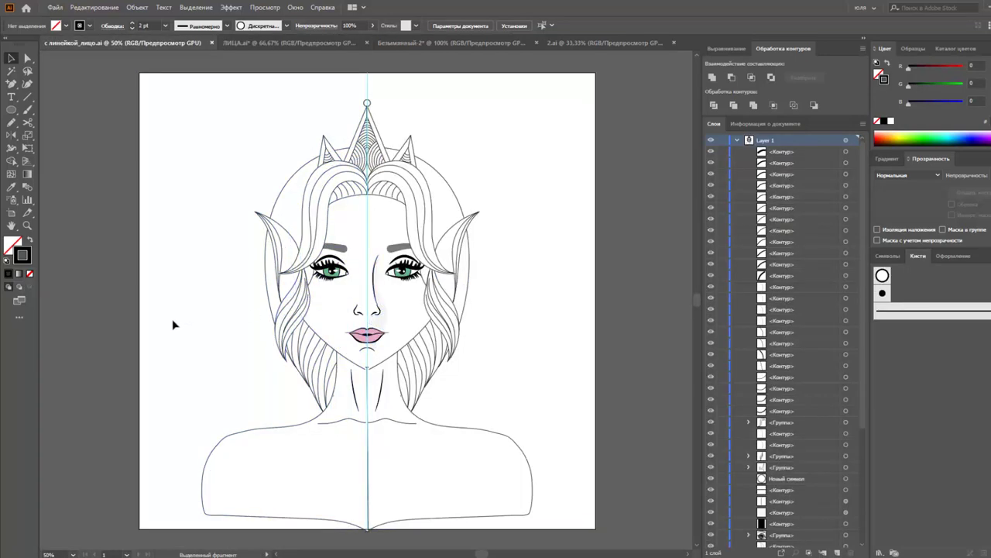
Paste the numbered grid from Безымянный-2 onto the elf drawing
click(403, 42)
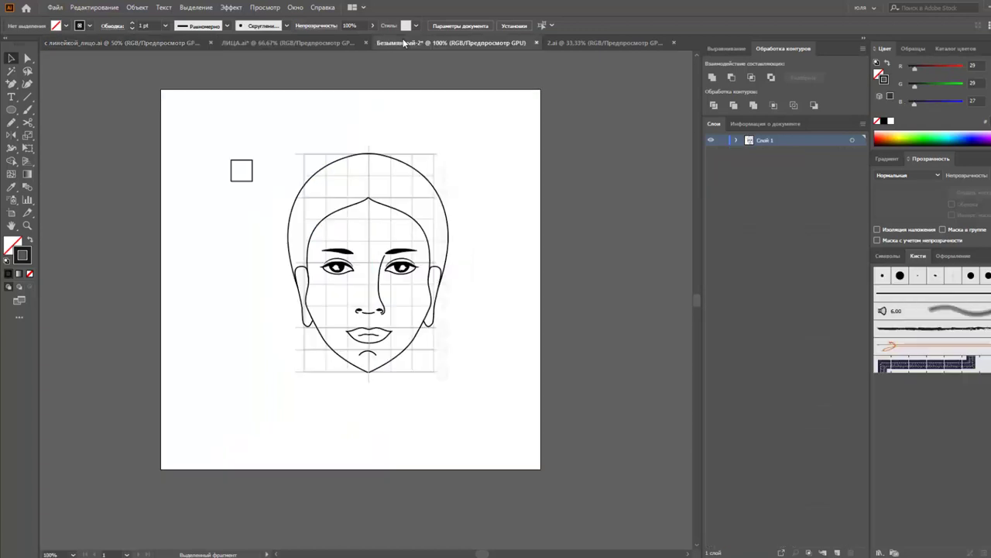
click(433, 159)
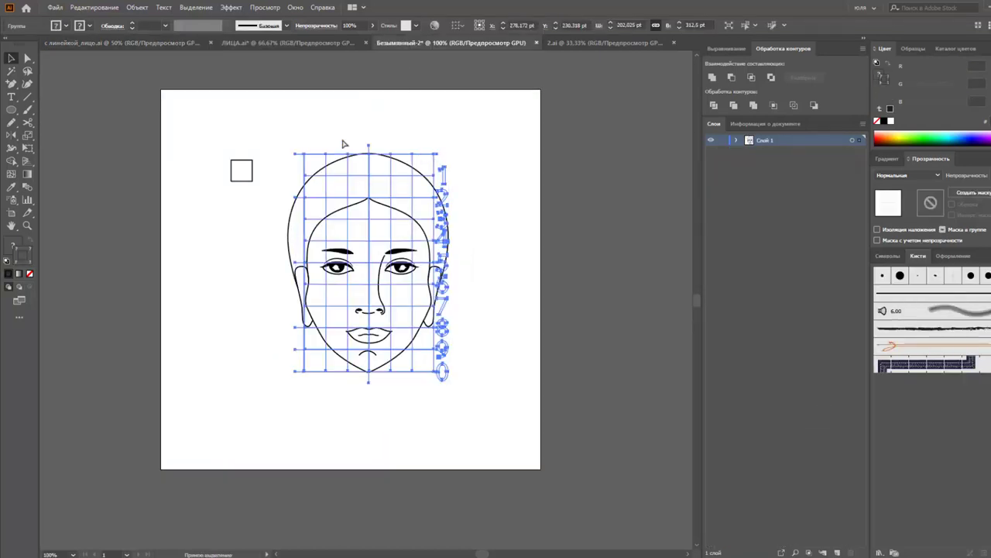
click(147, 43)
key(ctrl+v)
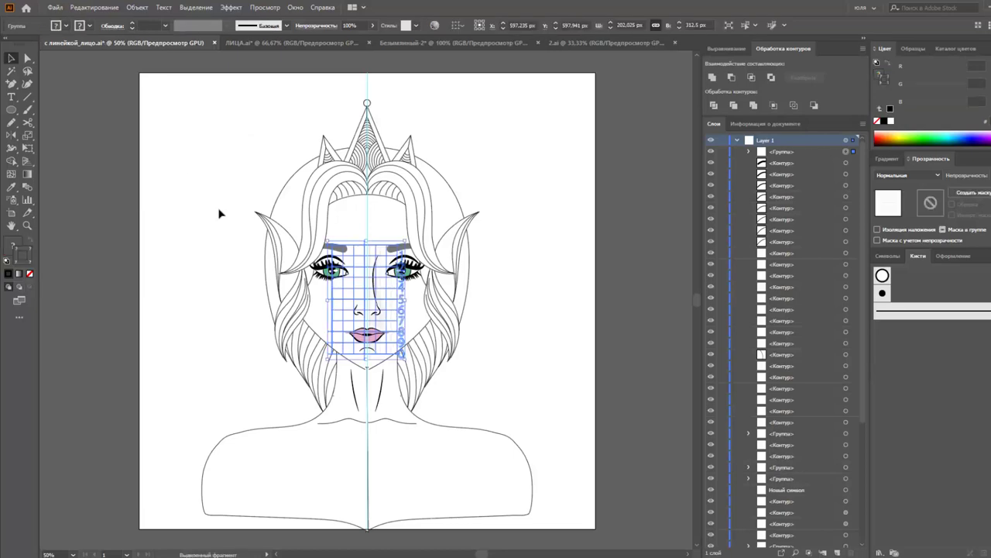
Scale and position the grid to fit over the elf's face
drag(326, 303, 160, 300)
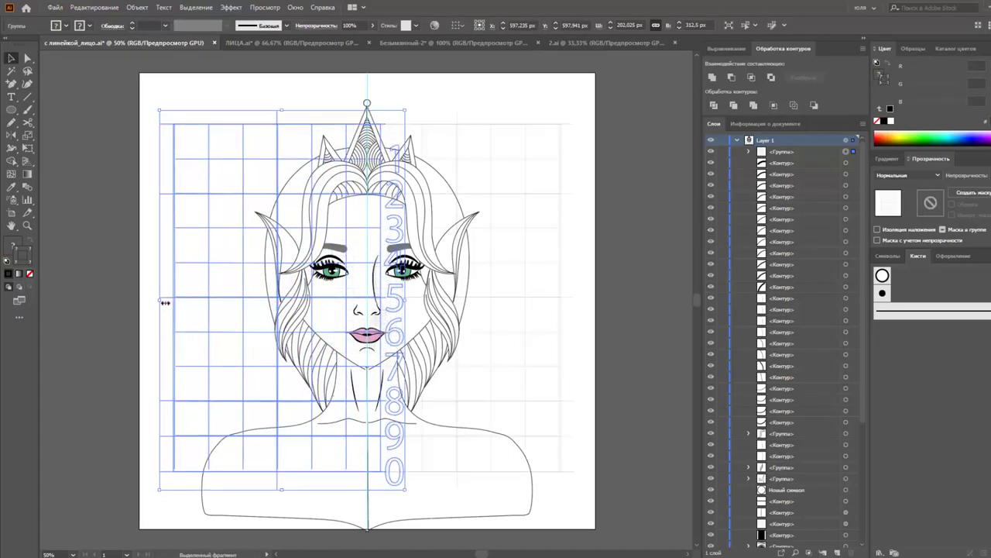
mouse_move(259, 303)
mouse_down()
mouse_move(325, 271)
mouse_move(363, 269)
mouse_up()
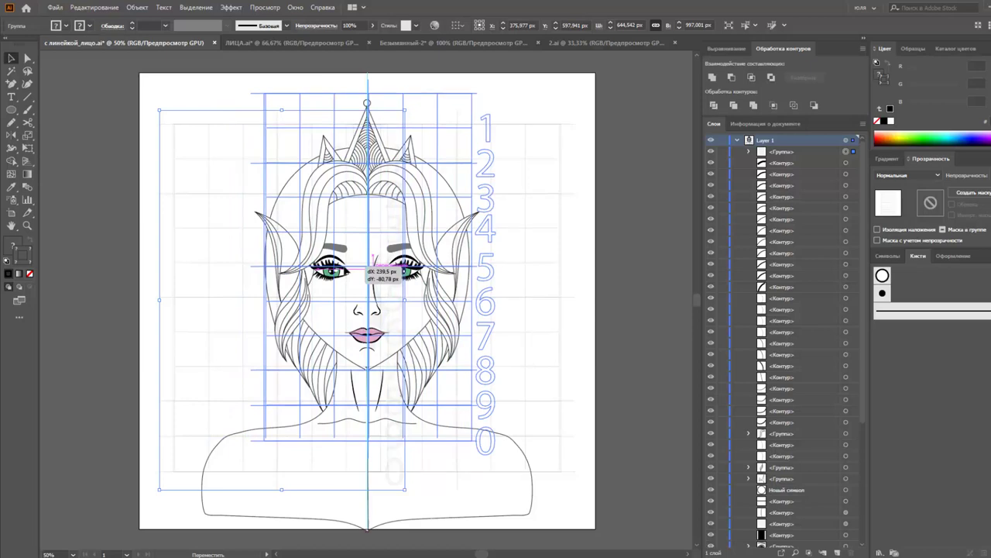
drag(372, 260, 373, 261)
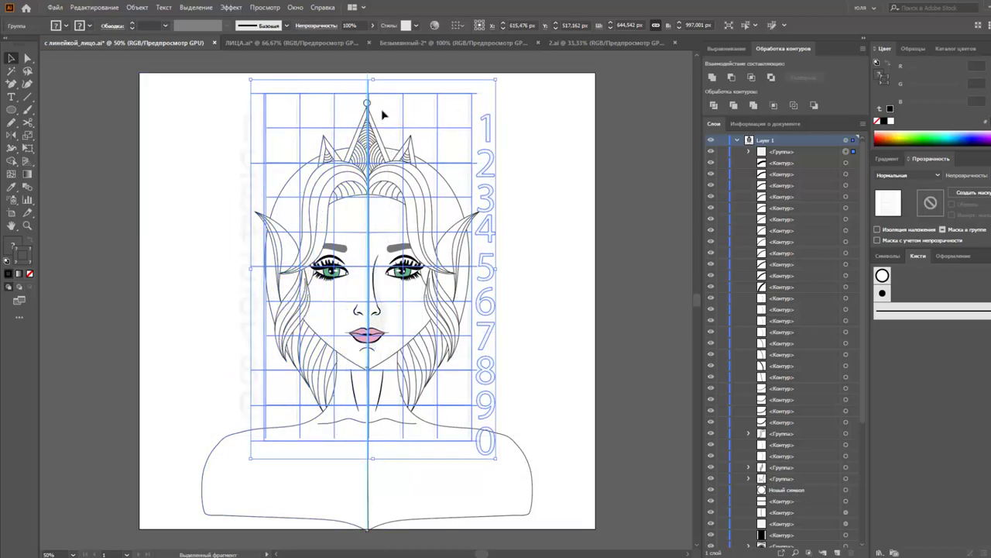
drag(374, 81, 371, 157)
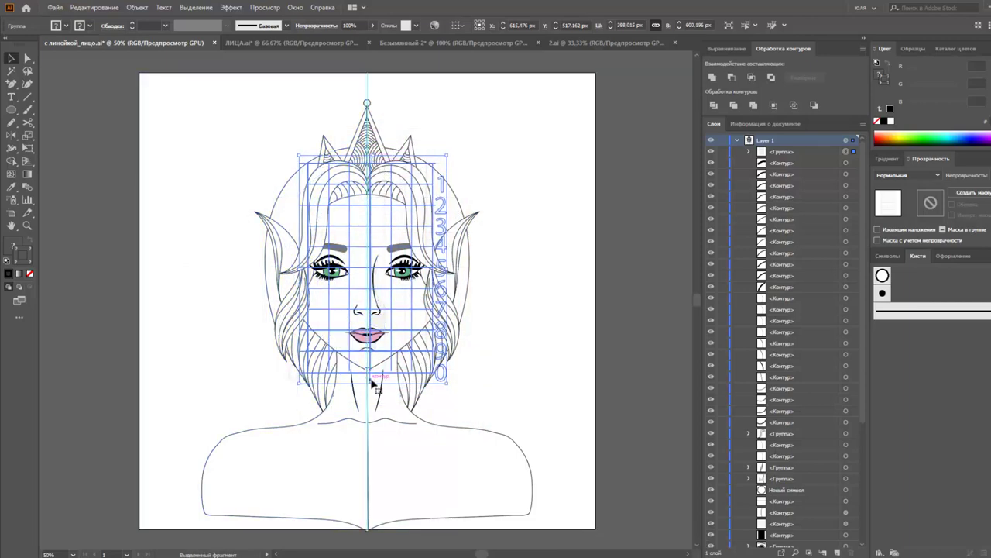
drag(372, 382, 380, 374)
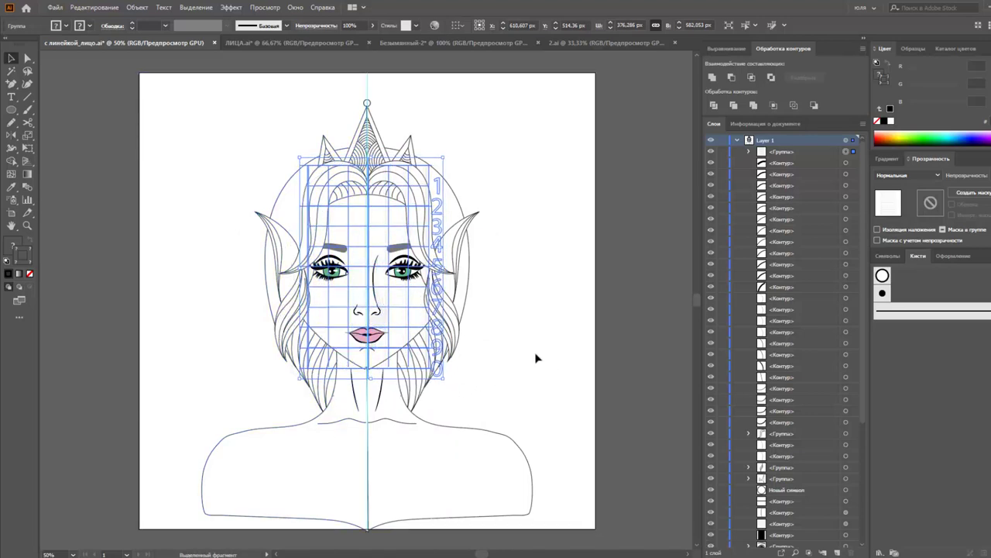
click(461, 374)
Lock the other artwork, then drag the grid off the face and delete it
click(440, 376)
key(ctrl+2)
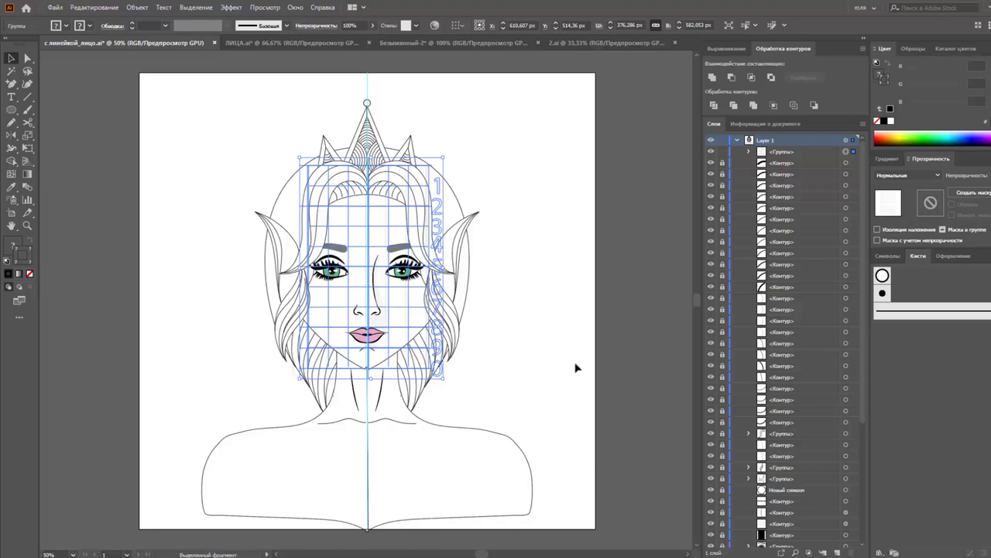
click(649, 365)
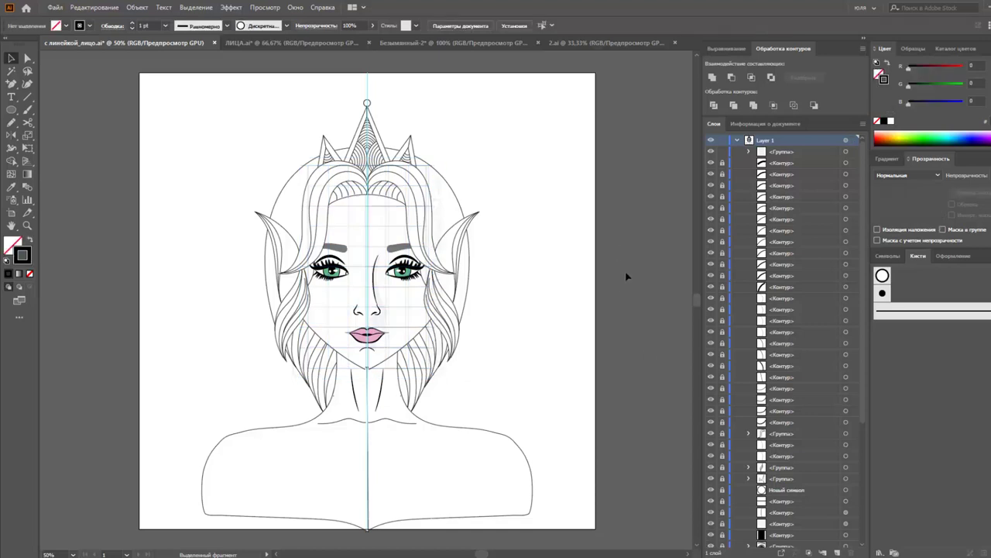
drag(442, 369, 215, 365)
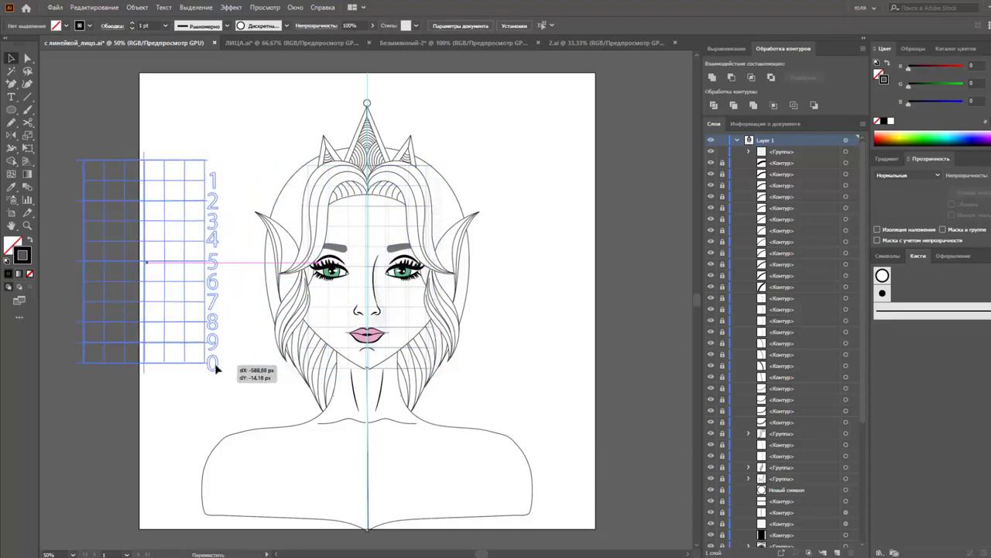
key(Delete)
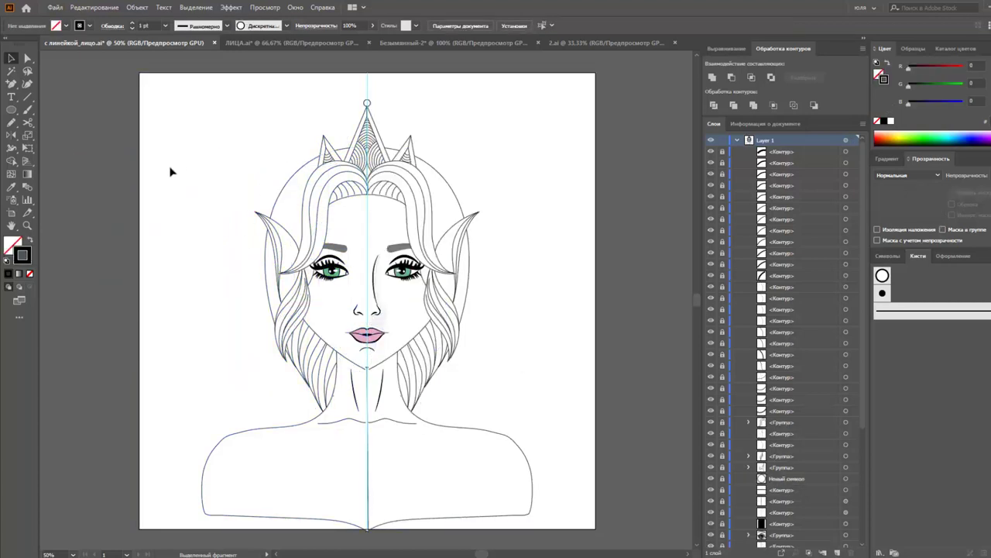
On the ЛИЦА.ai sheet, delete the grids from the fourth and fifth faces
click(258, 43)
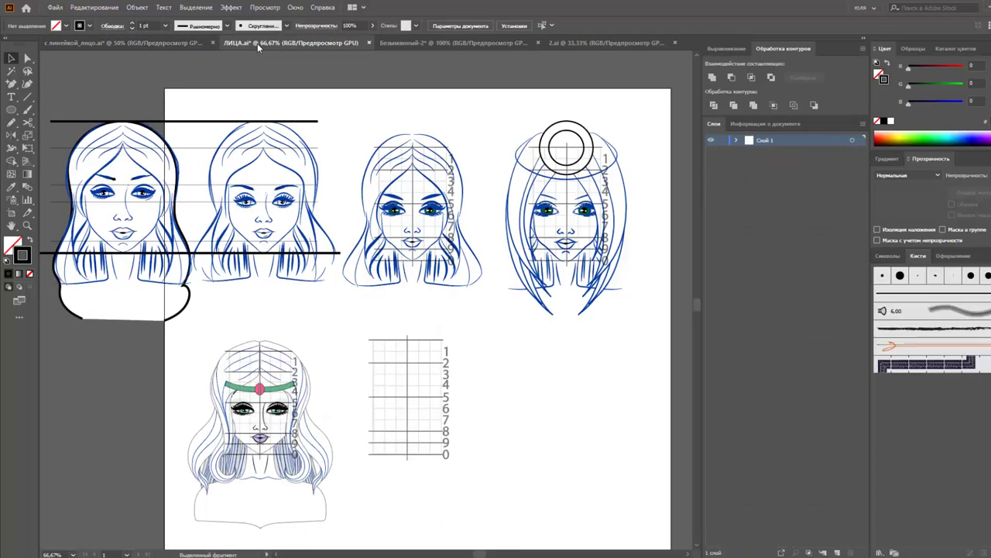
click(578, 228)
key(Delete)
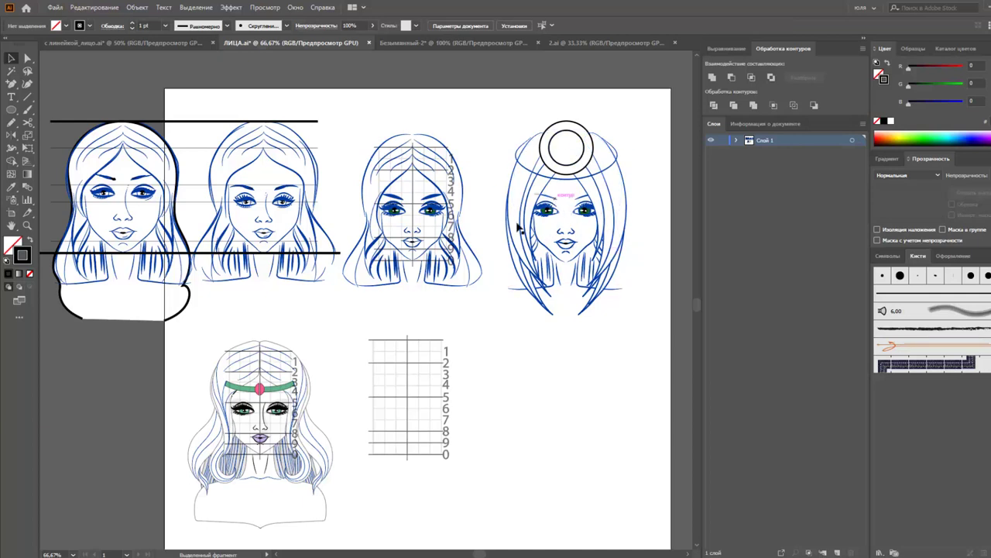
click(292, 379)
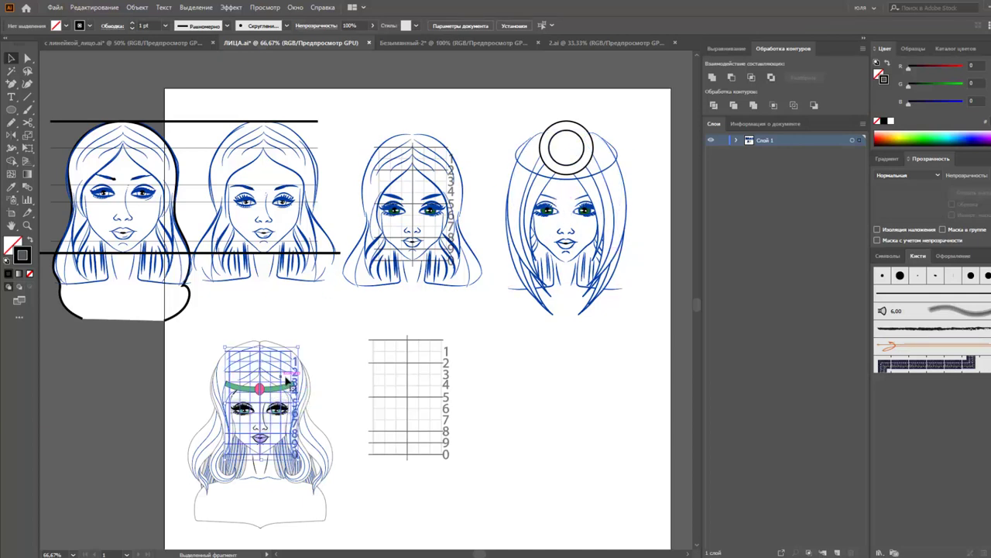
key(Delete)
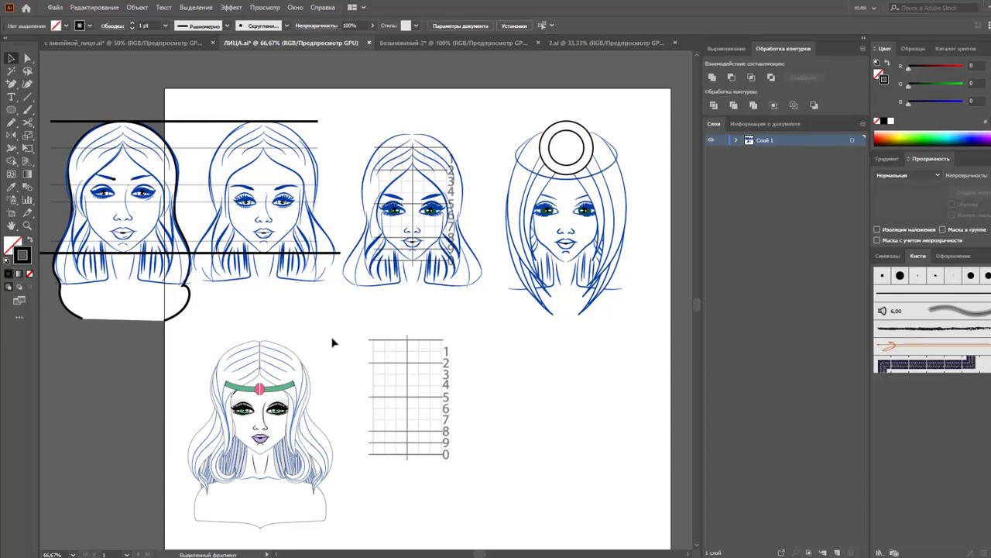
Enlarge the standalone numbered grid and move the third face's grid below the fourth face
click(428, 399)
drag(449, 398, 461, 398)
click(518, 400)
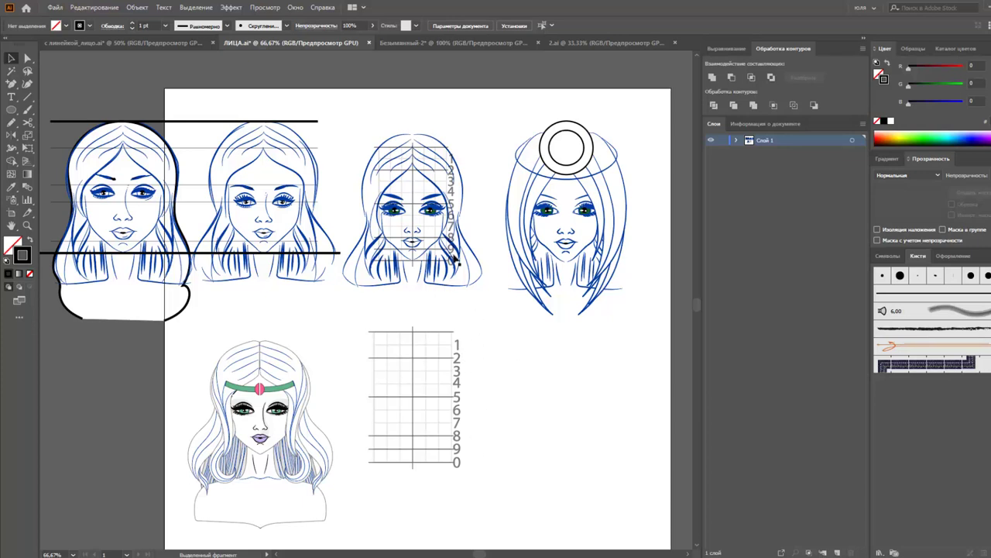
drag(406, 205, 529, 412)
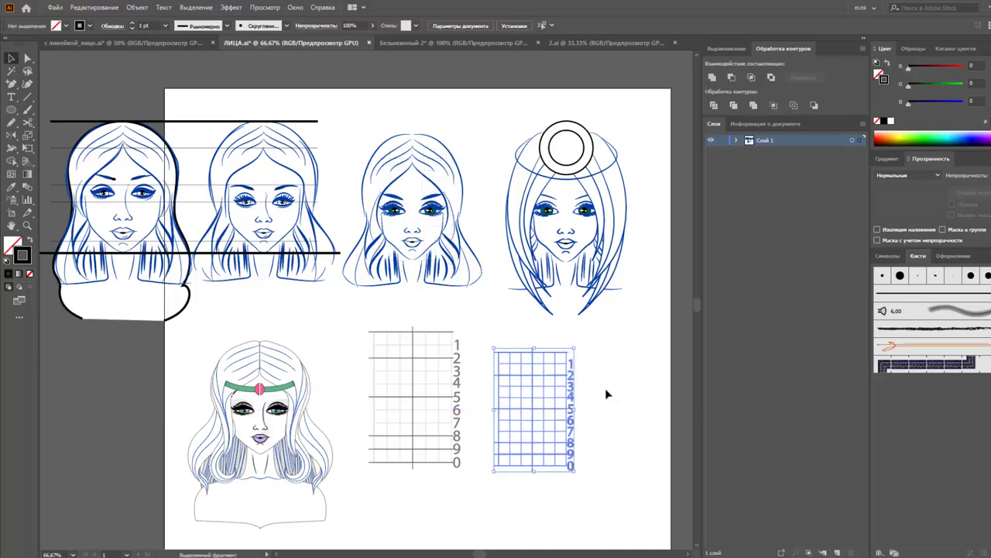
click(607, 374)
In Безымянный-2, move the grid aside, then undo so it stays over the face
click(490, 42)
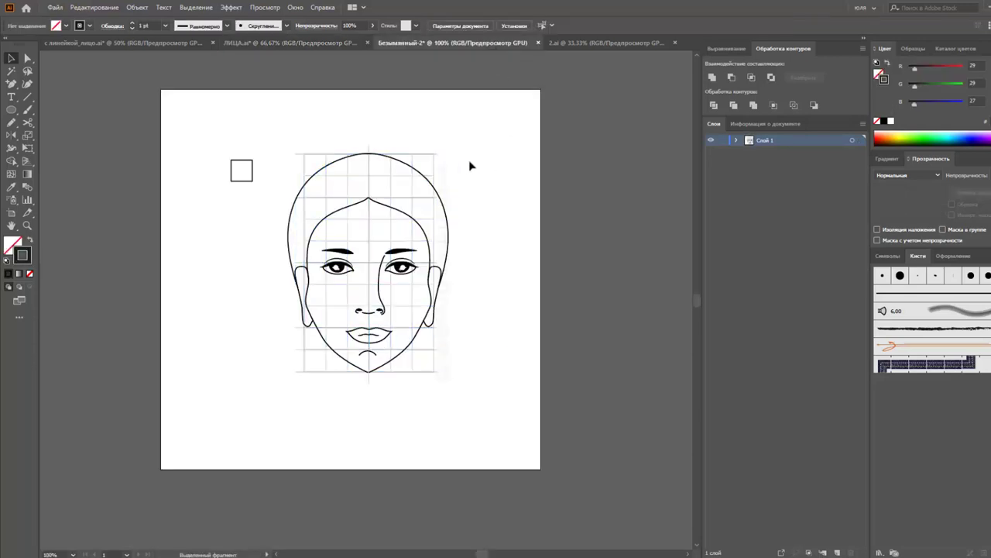
drag(449, 171, 189, 158)
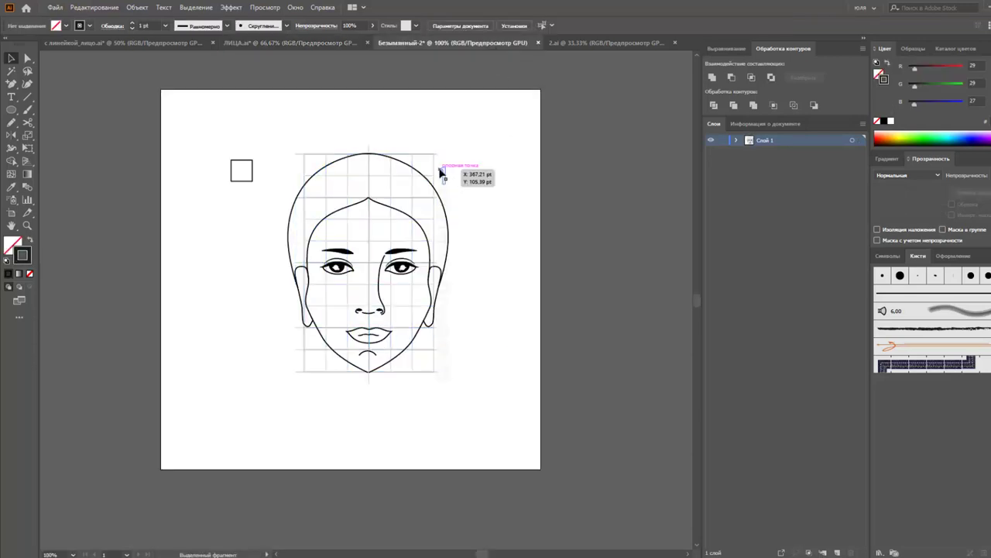
click(213, 196)
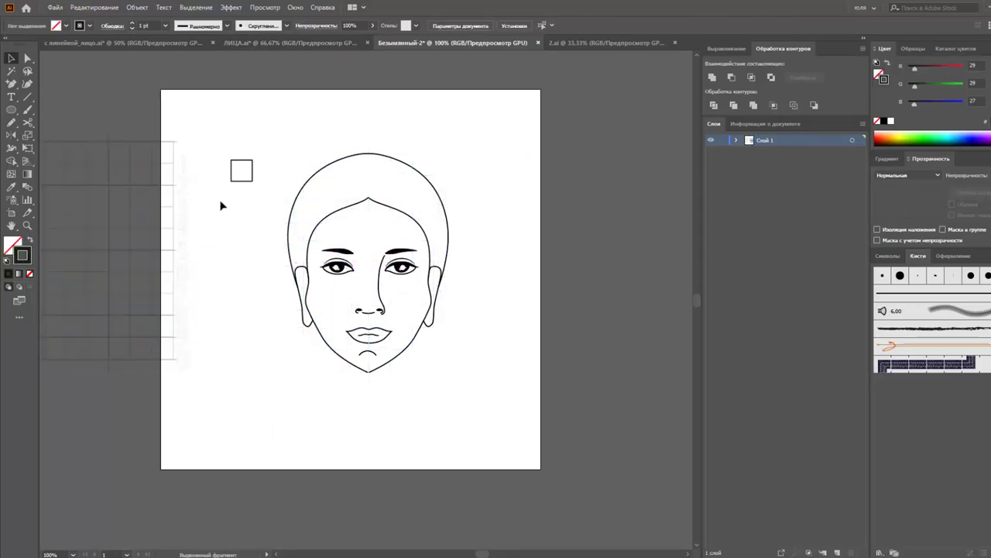
key(ctrl+z)
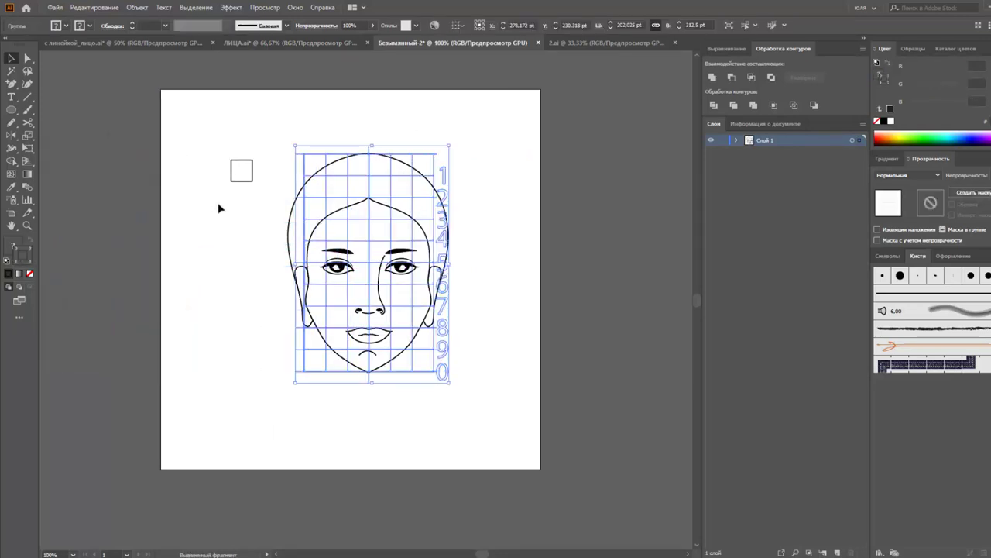
click(218, 226)
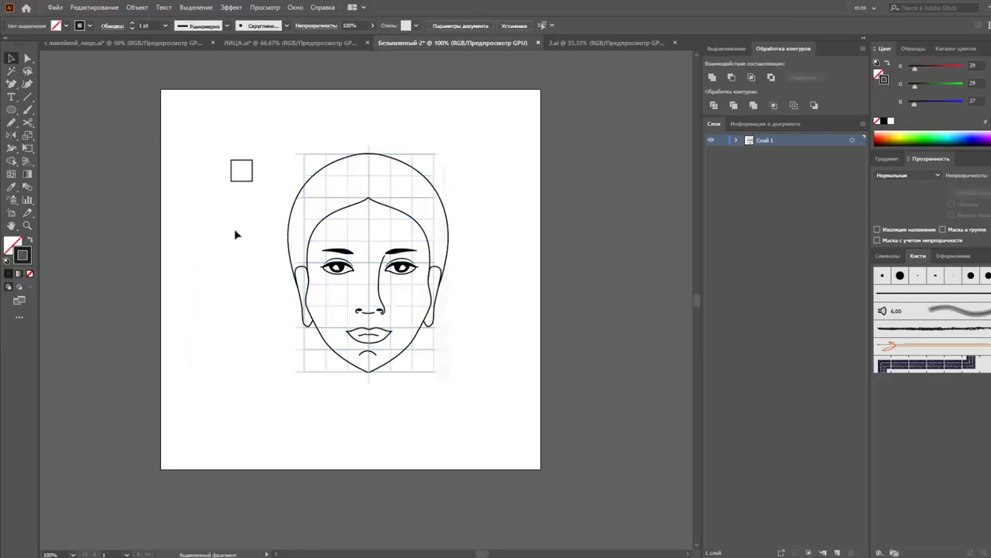